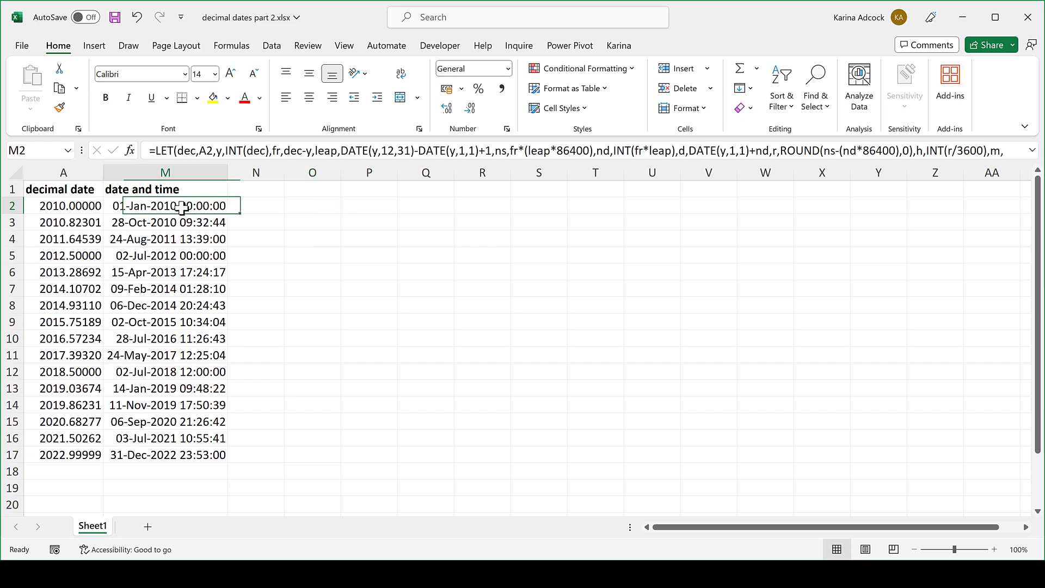
- Enlarge the formula bar to read the full LET formula in cell M2
left_click_drag(204, 161, 205, 194)
left_click(507, 163)
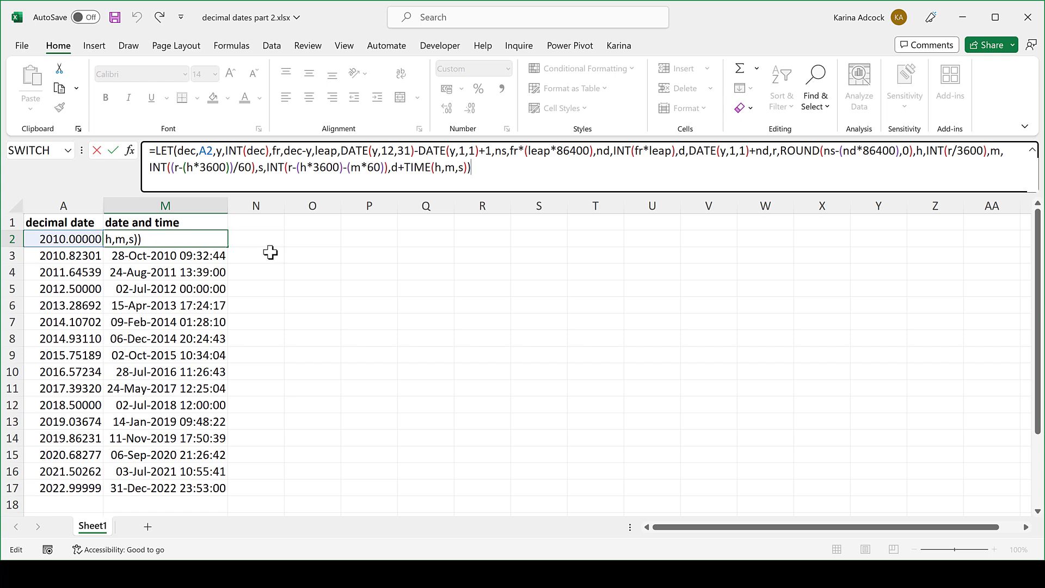
key("Return")
- Unhide the columns between A and M
left_click_drag(89, 204, 125, 205)
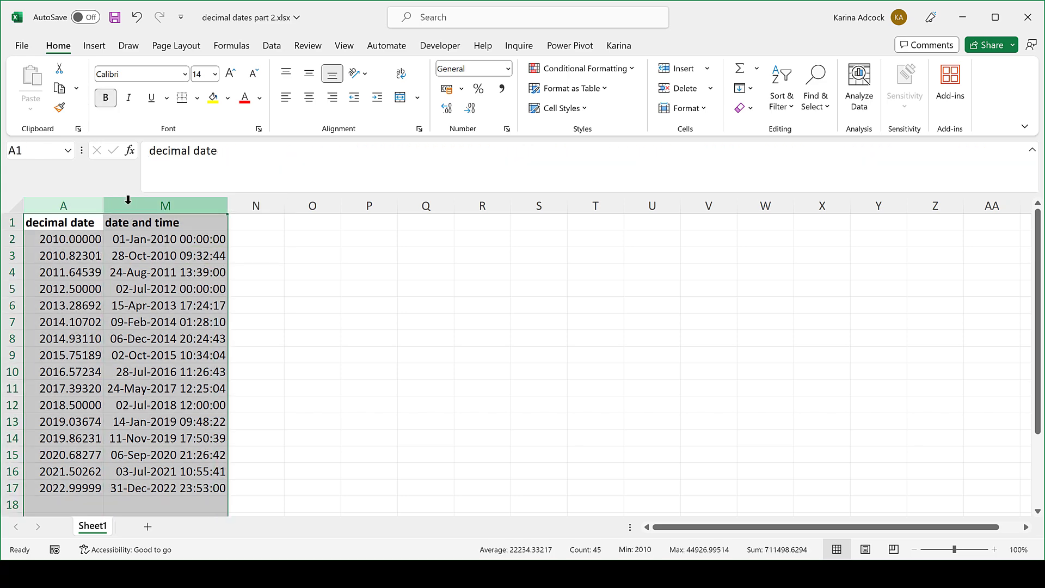
right_click(128, 203)
left_click(164, 462)
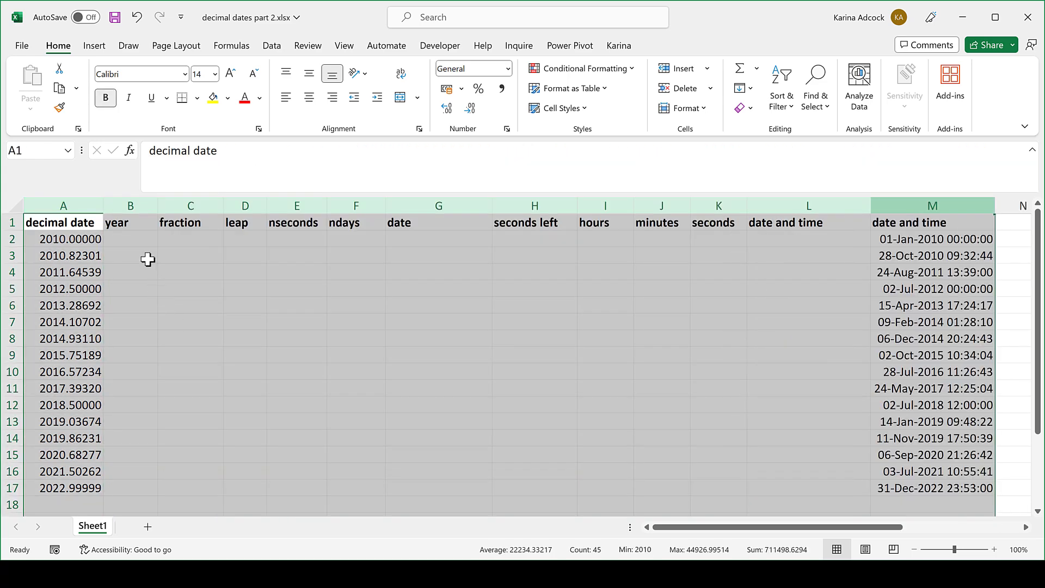
- Extract the year in cell B2 with =INT(A2) and fill the formula down to row 17
left_click(133, 238)
left_click_drag(163, 194, 163, 154)
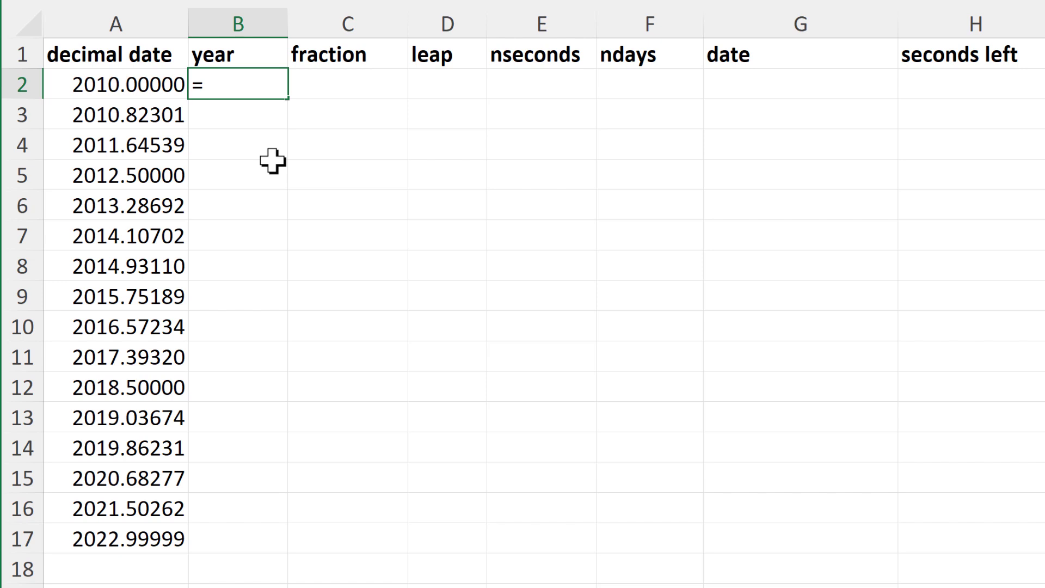
type("int")
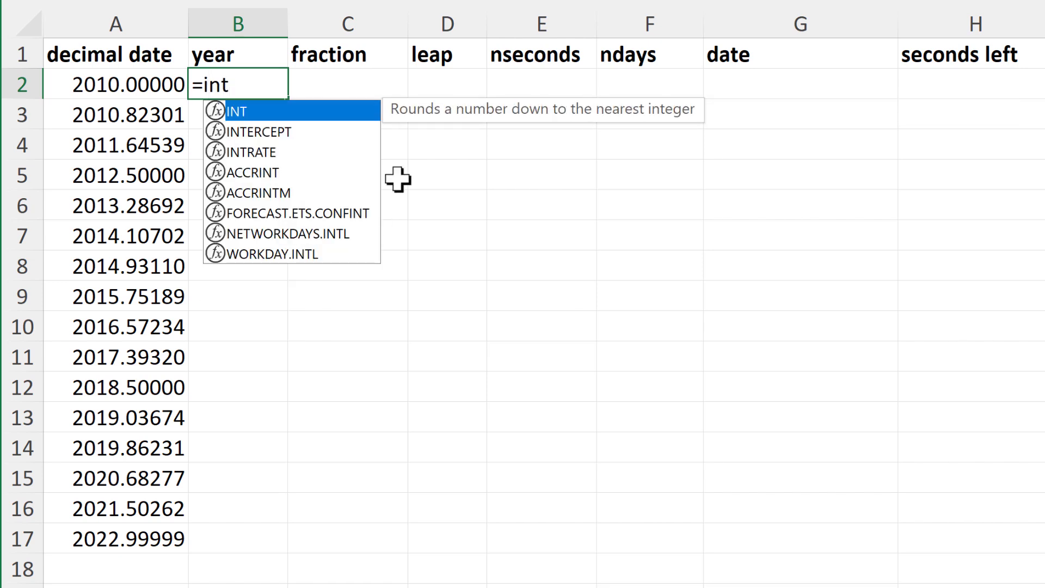
key("Tab")
left_click(136, 86)
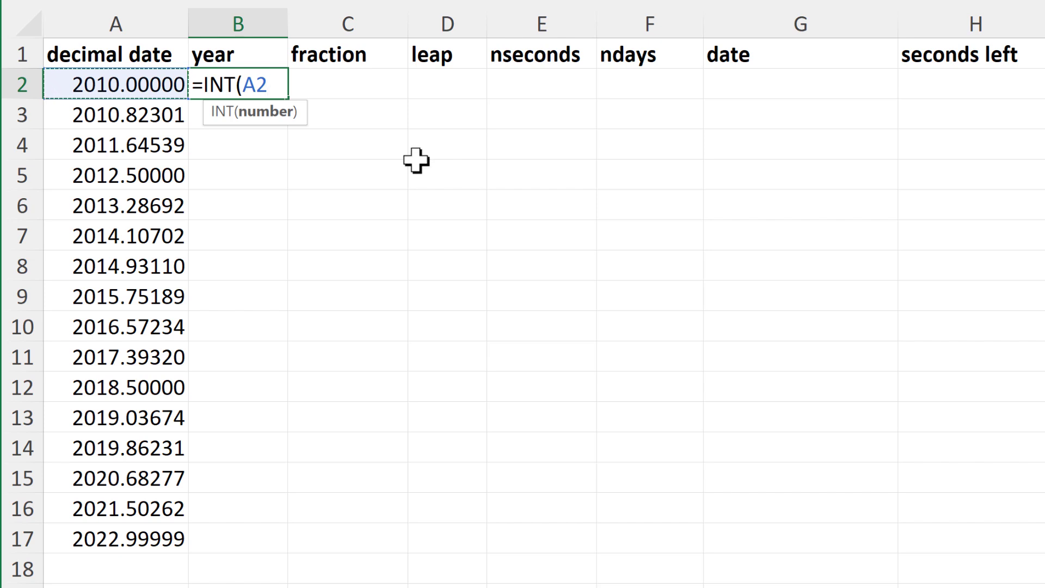
key("Return")
left_click(254, 79)
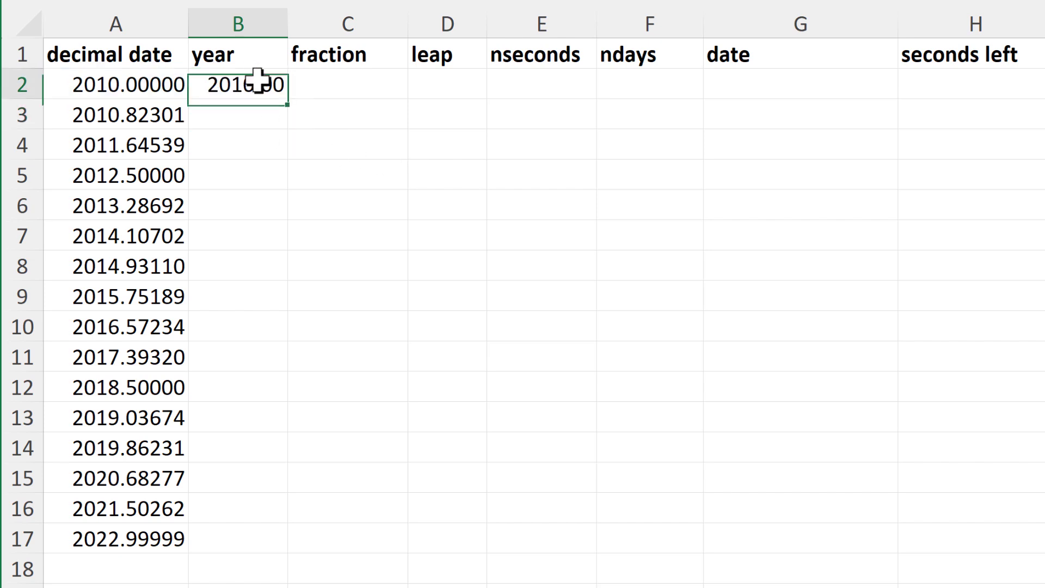
double_click(287, 100)
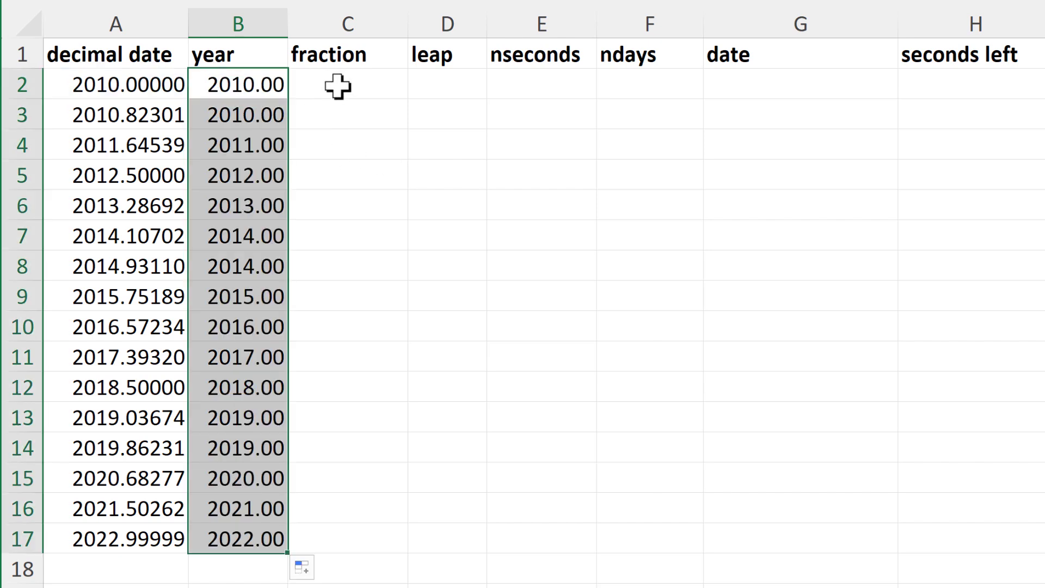
- Calculate the fraction in cell C2 as =A2-B2 and fill the formula down to row 17
left_click(339, 80)
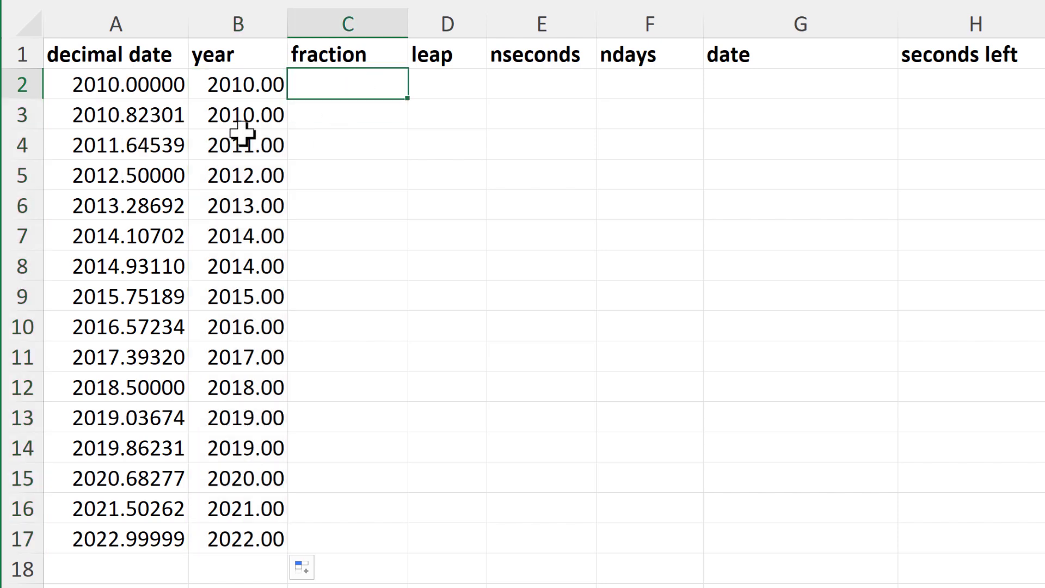
type("=")
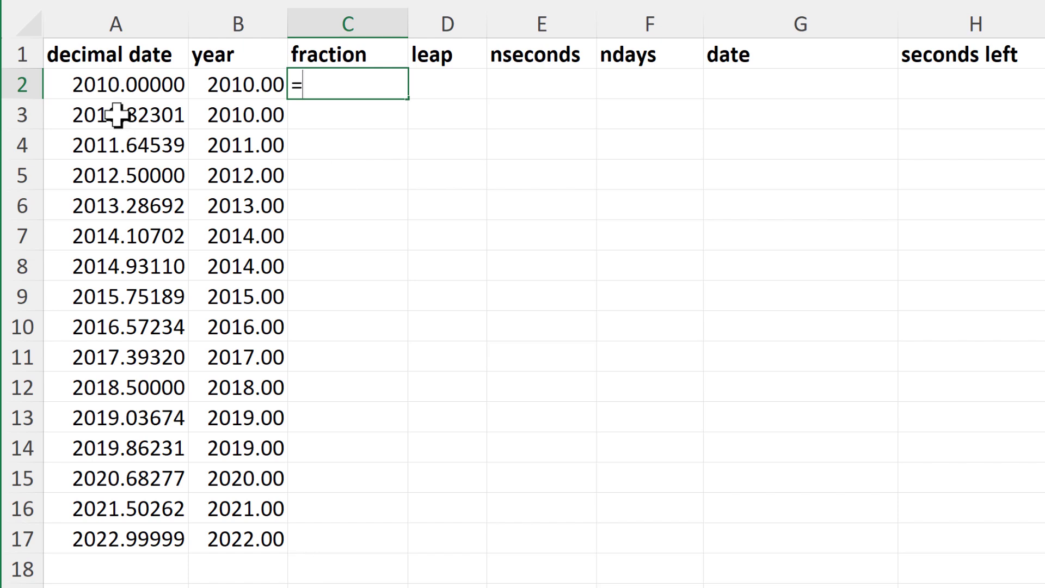
left_click(111, 84)
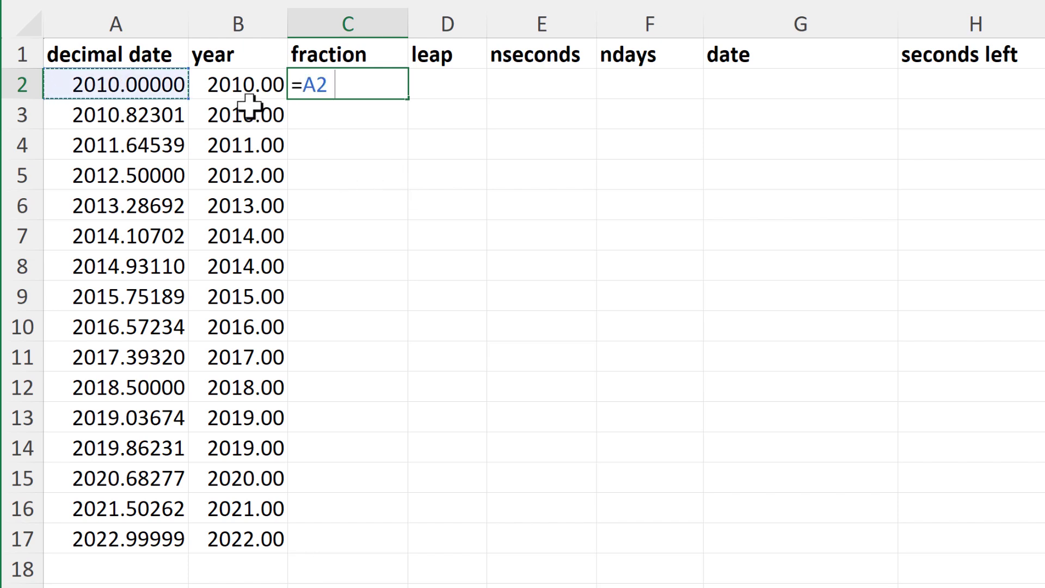
type("-")
left_click(272, 87)
key("Return")
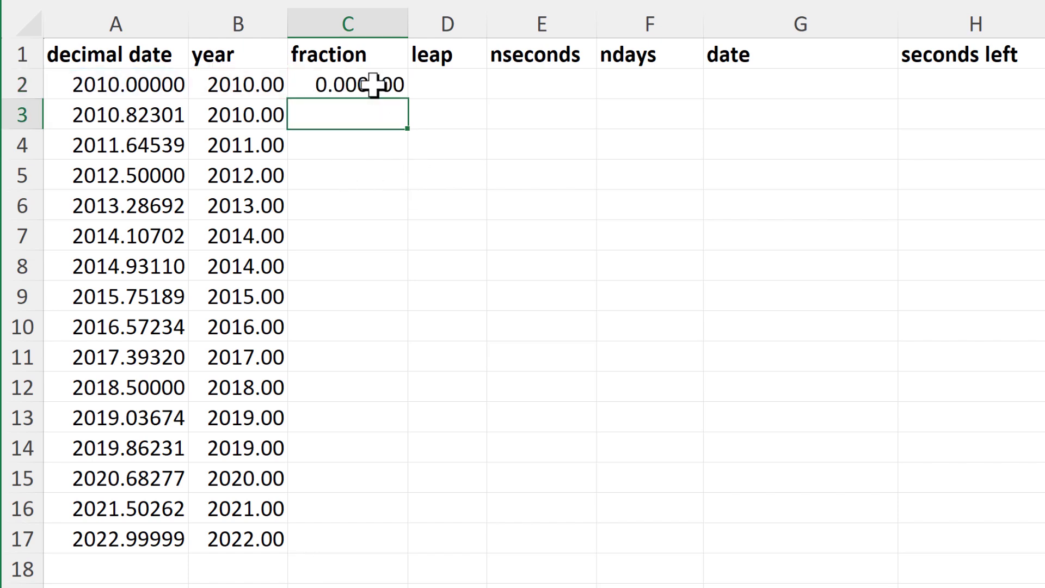
left_click(376, 83)
double_click(412, 103)
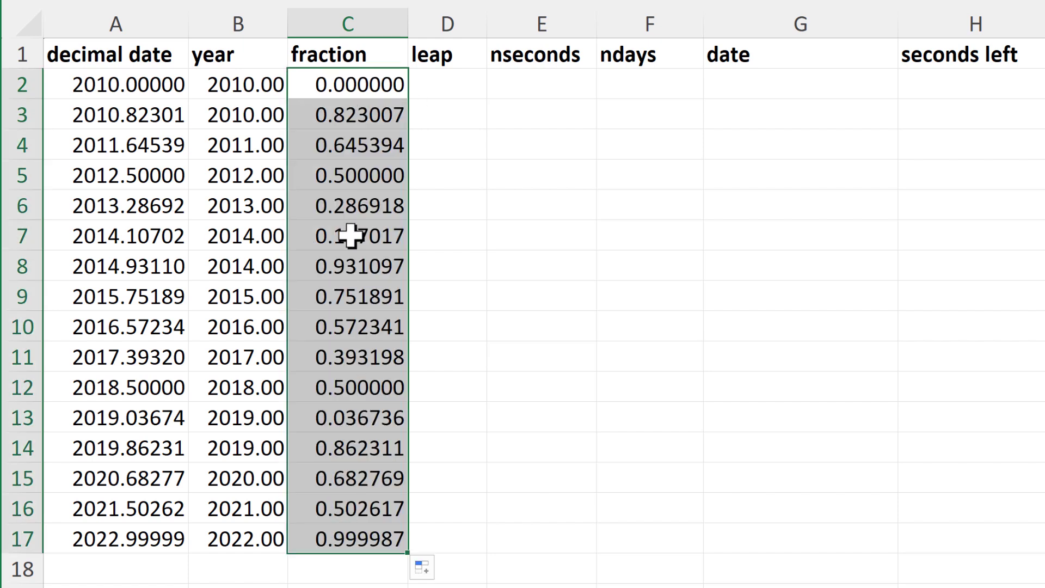
- Enter =DATE(B2,12,31)-DATE(B2,1,1) in cell D2 of the leap column
left_click(443, 86)
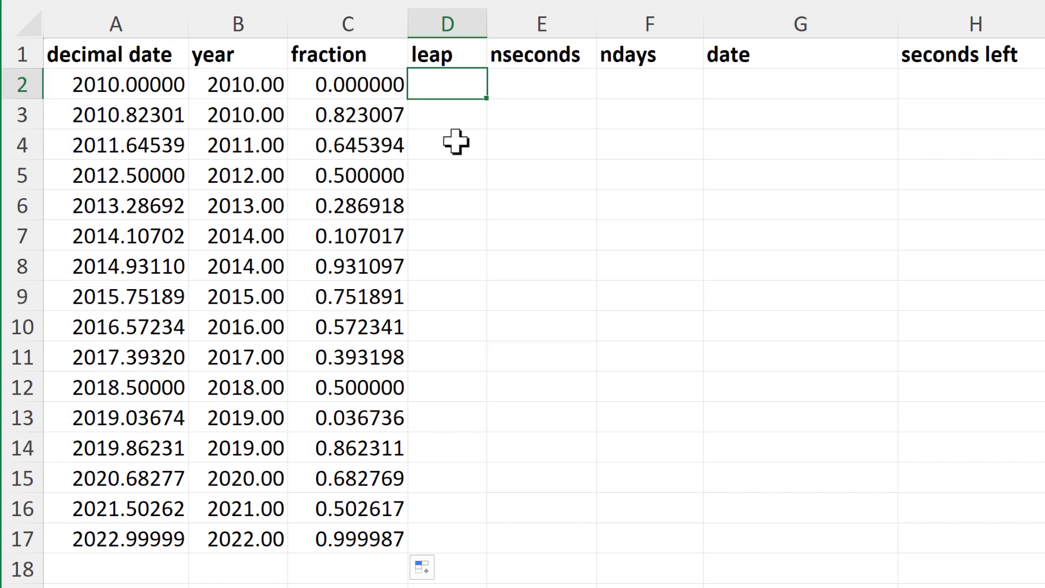
type("=")
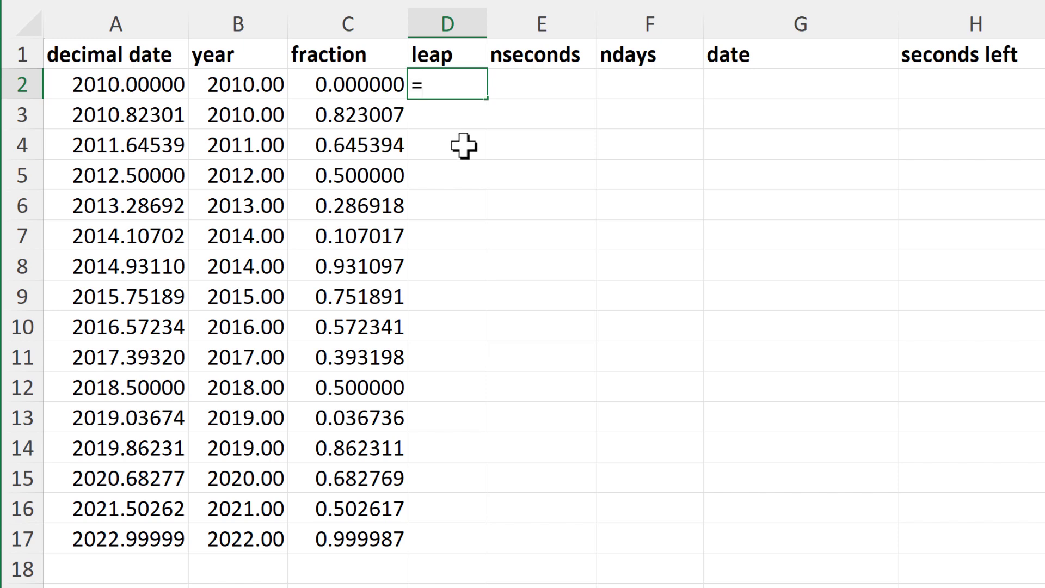
type("date")
key("Tab")
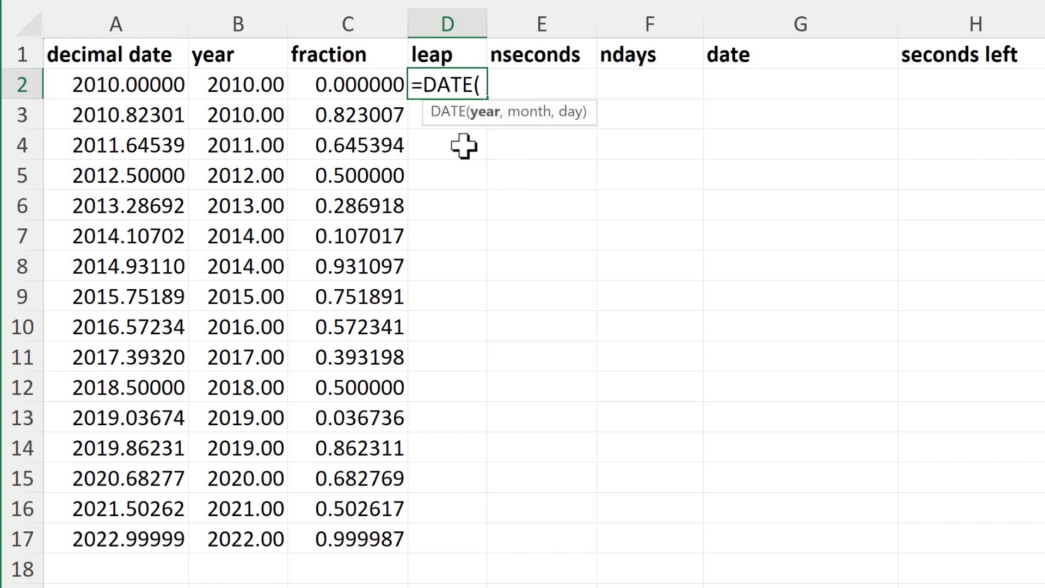
left_click(268, 86)
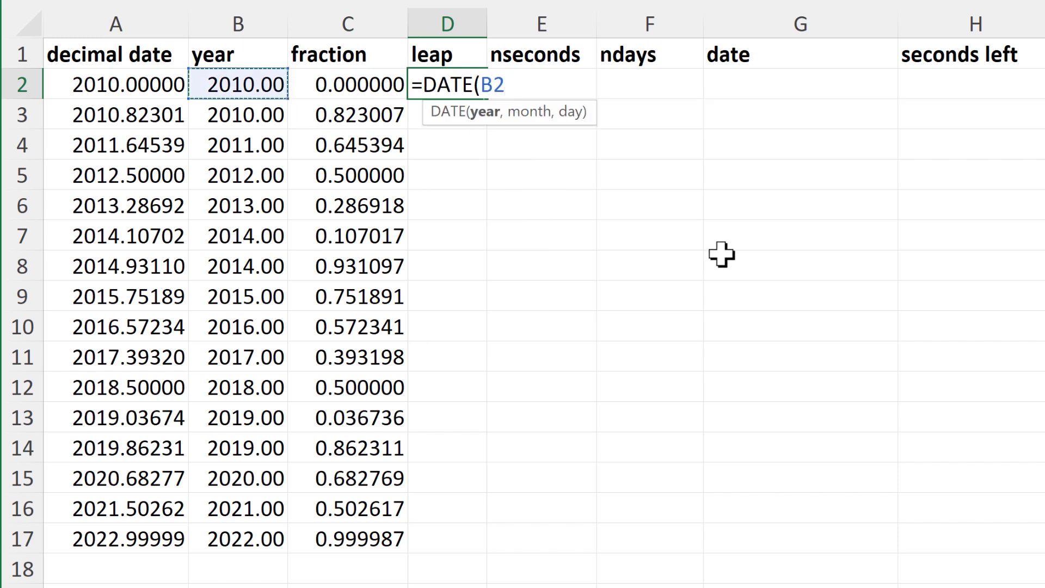
type(",")
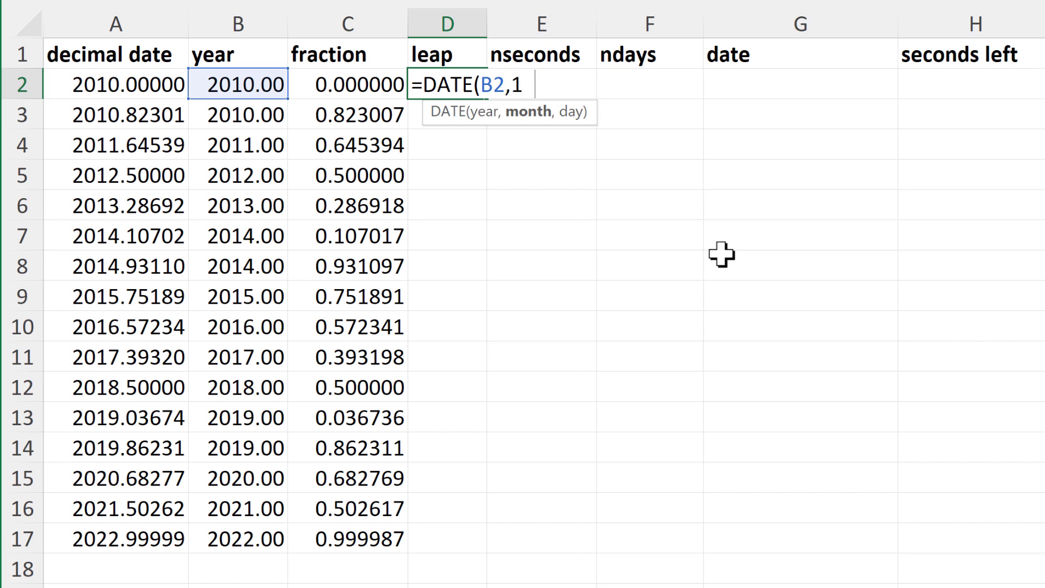
type("12,31)-")
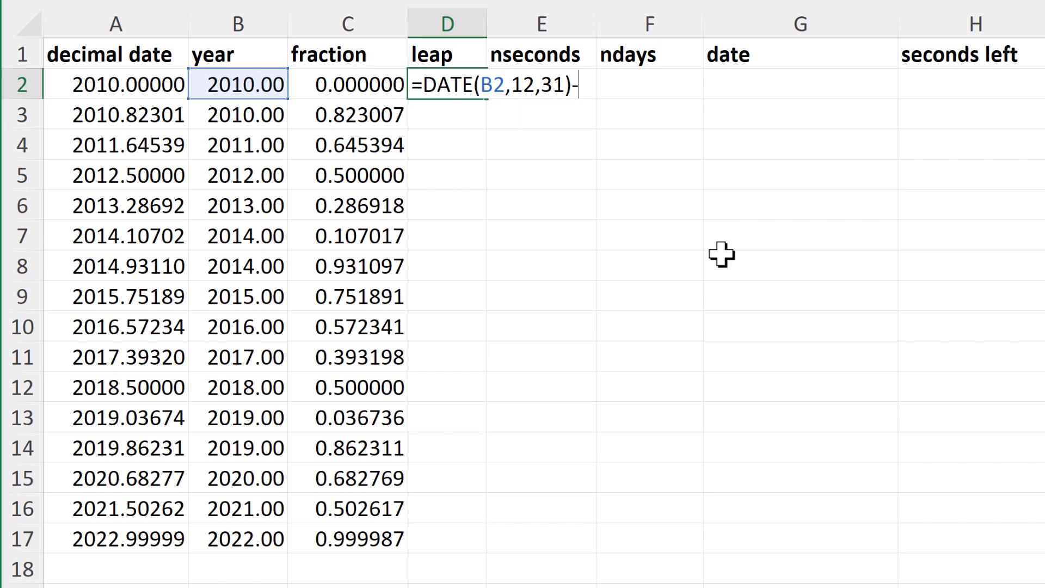
type("date")
key("Tab")
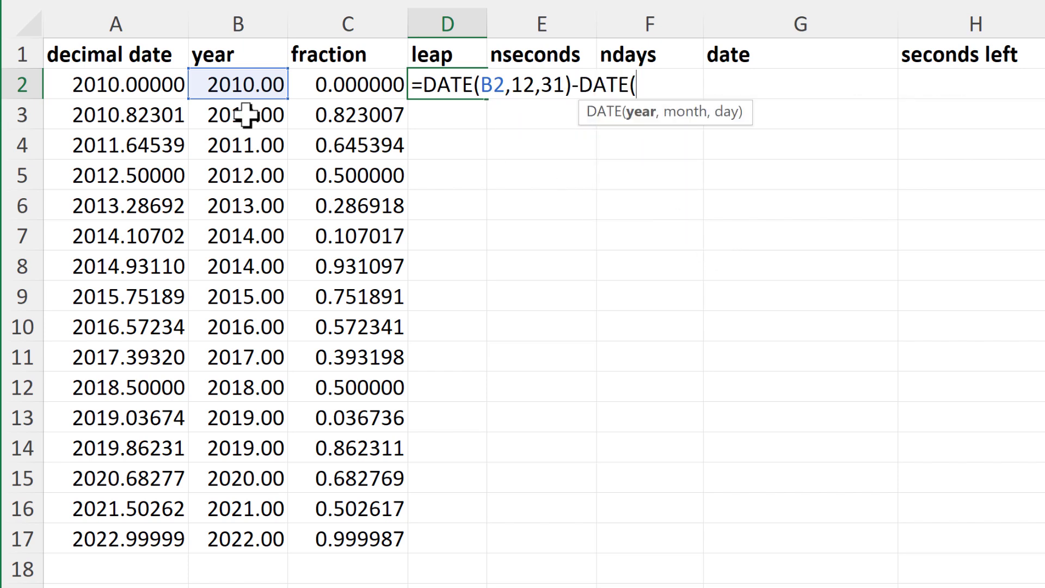
left_click(245, 87)
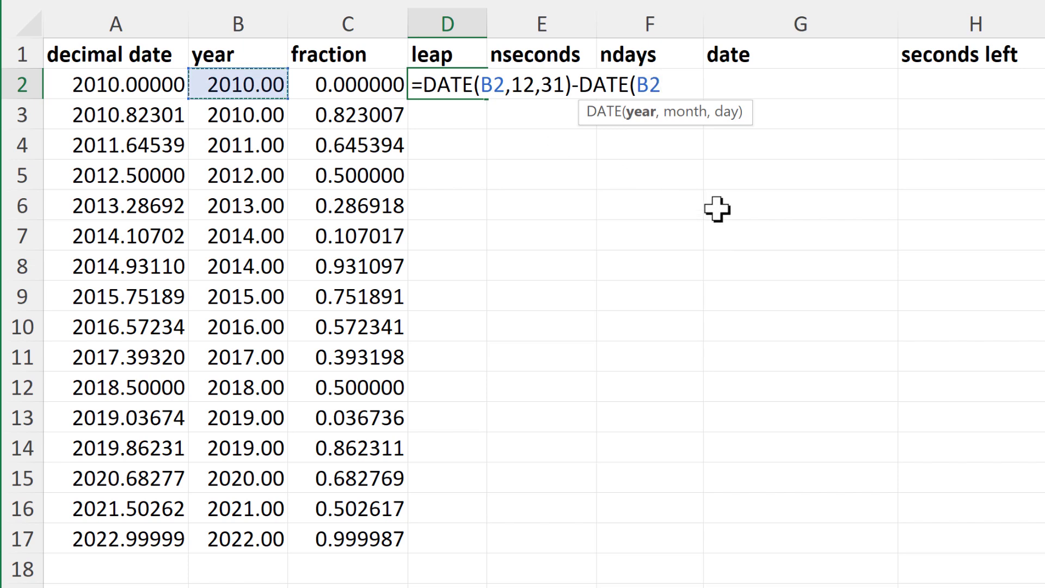
type(",")
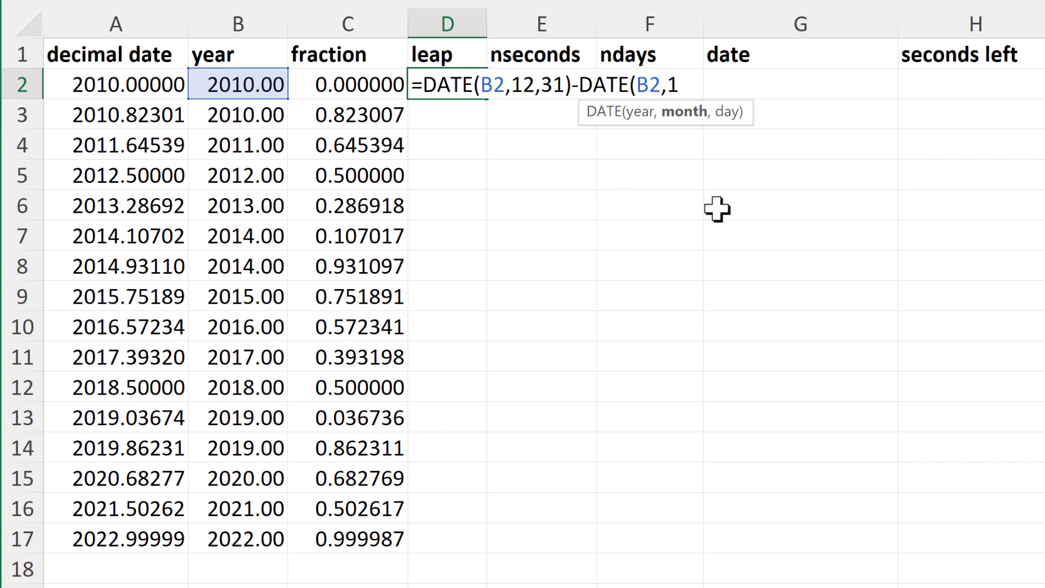
type("1,")
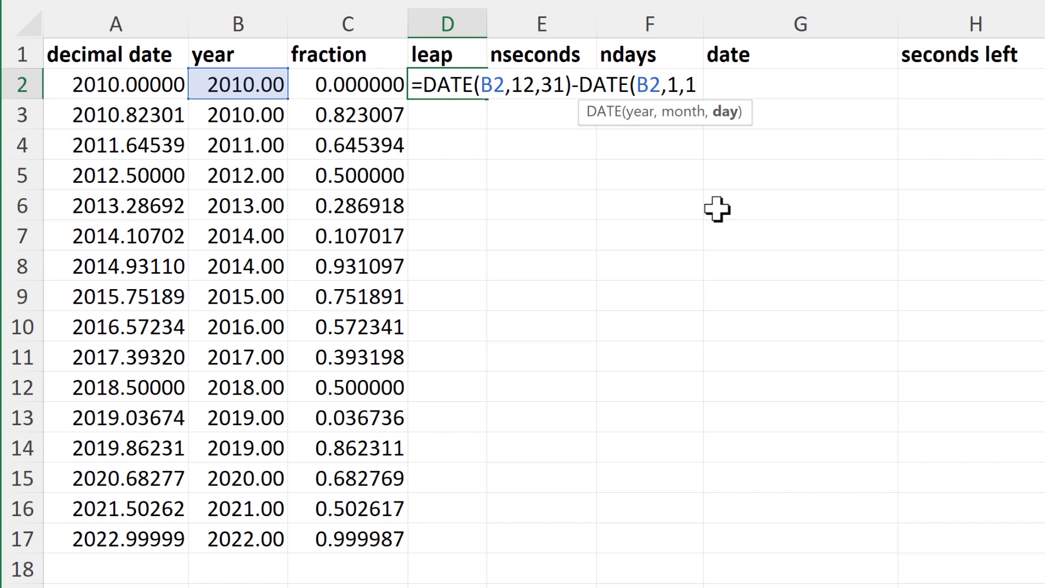
type("1)")
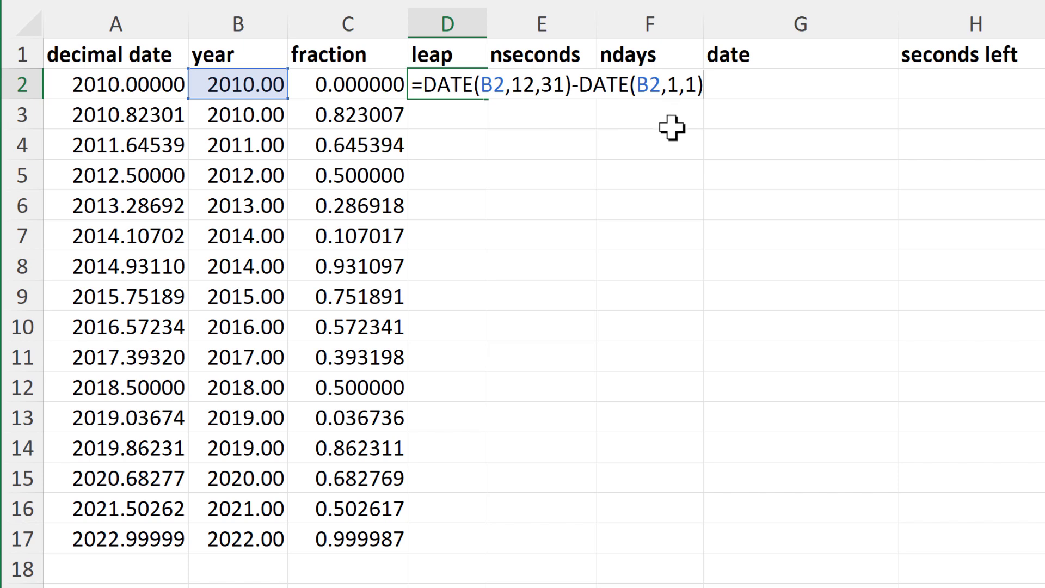
key("Return")
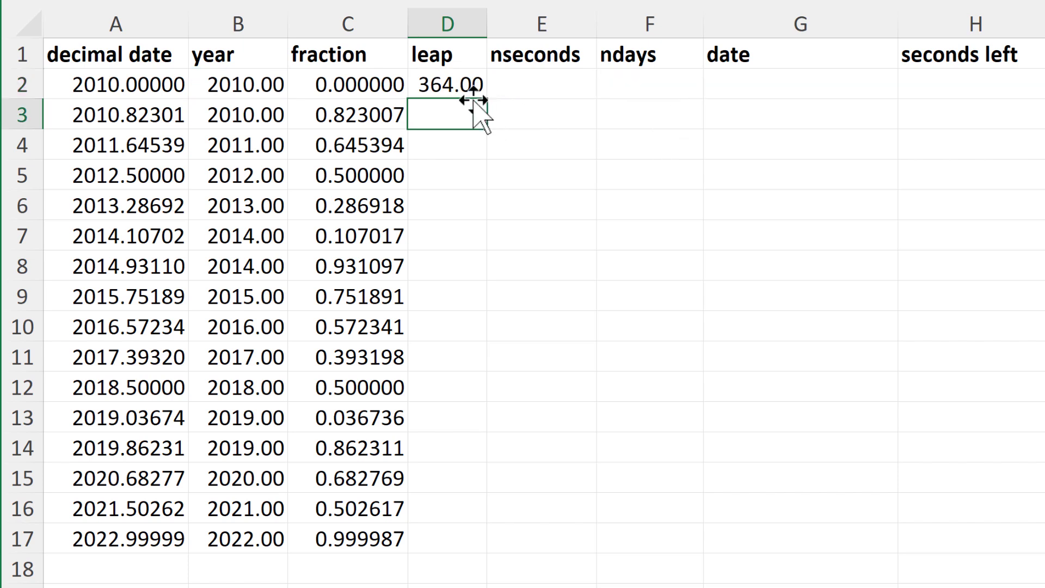
- Append +1 to the leap formula in cell D2 and fill it down to row 17
left_click(445, 85)
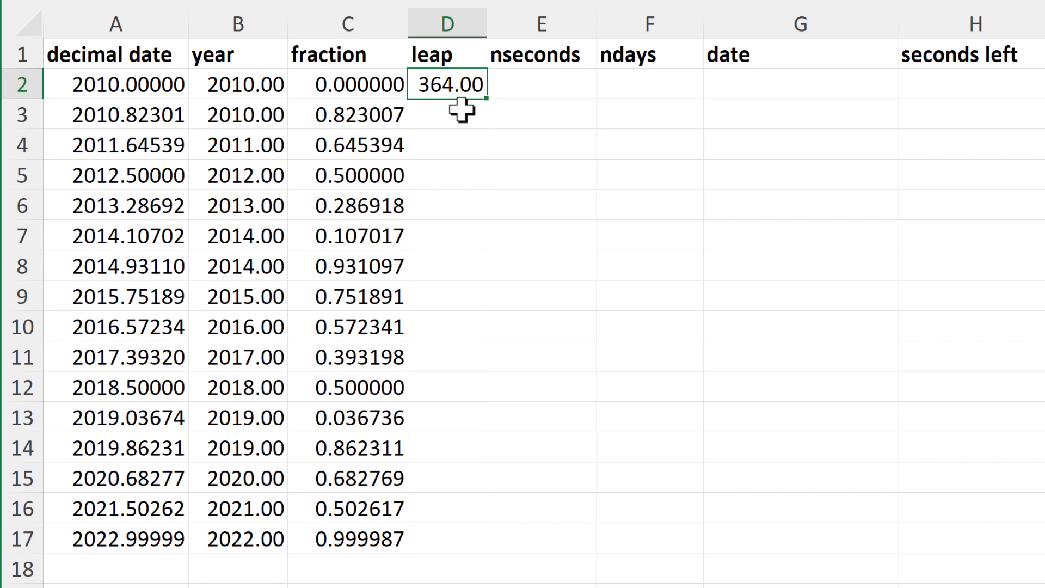
key("F2")
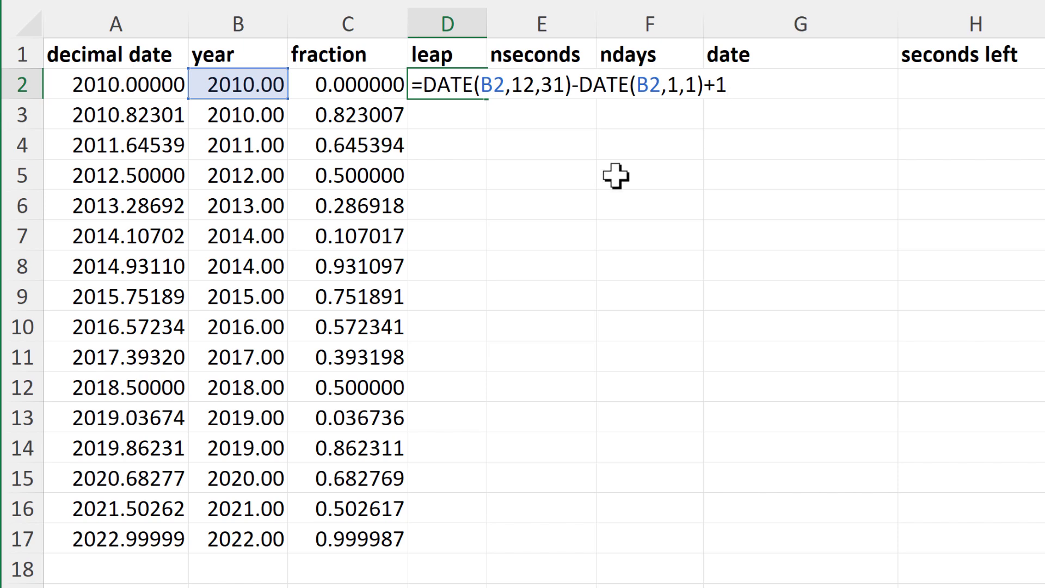
key("Return")
left_click(474, 87)
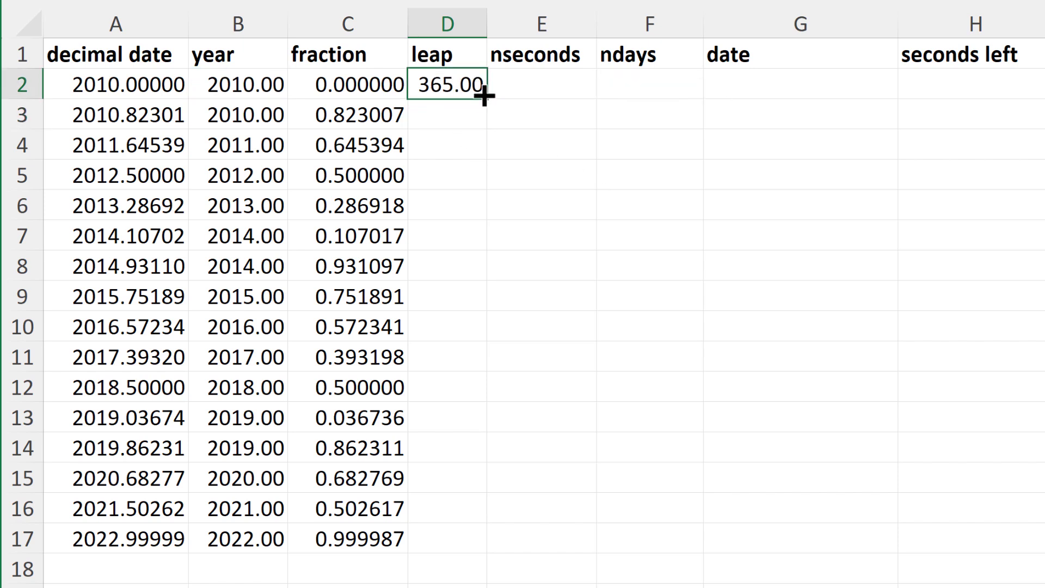
double_click(484, 97)
left_click(466, 115)
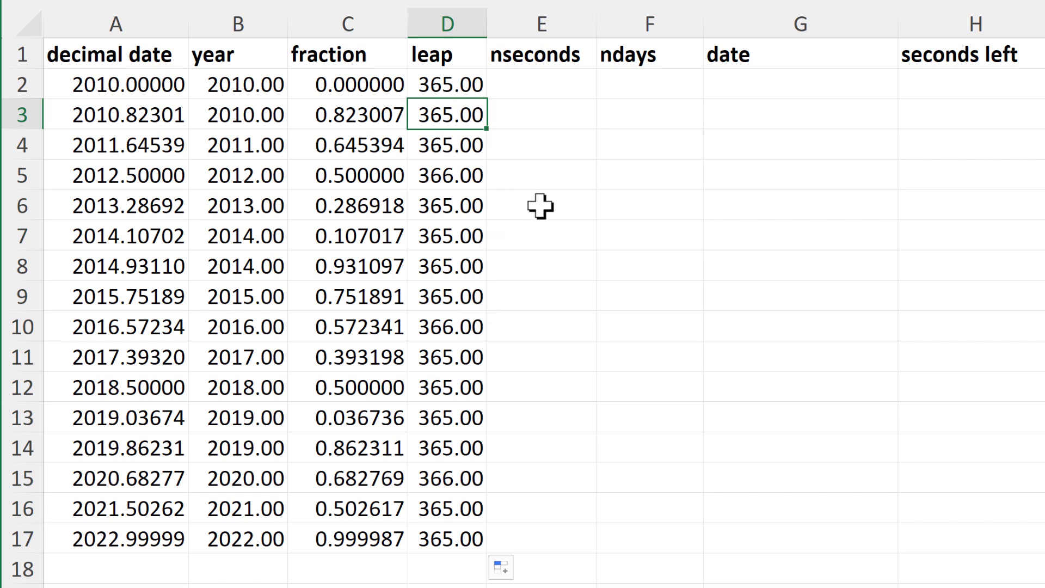
left_click_drag(242, 175, 447, 174)
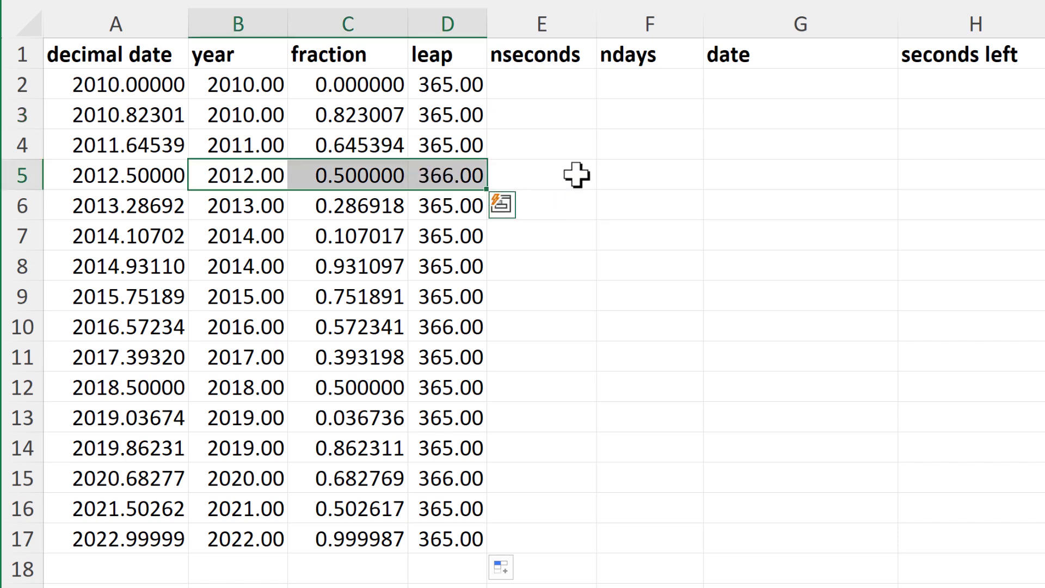
left_click(541, 77)
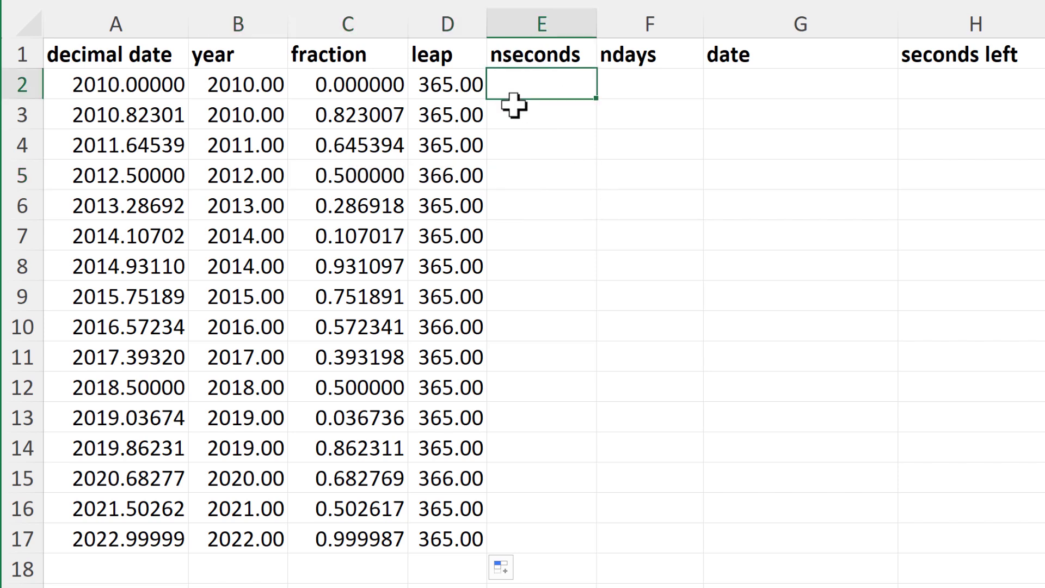
left_click(366, 52)
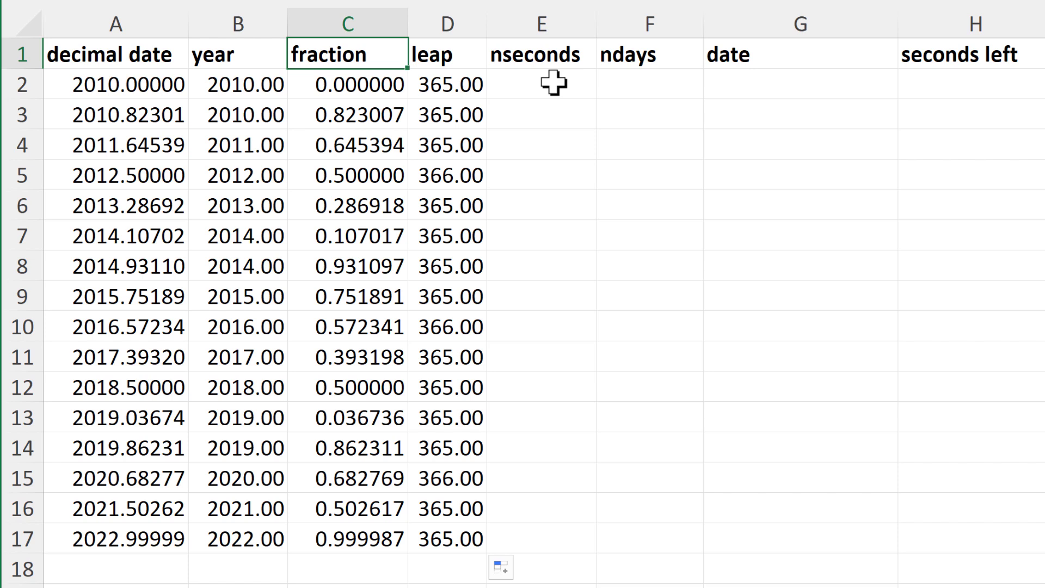
- Calculate the number of seconds in a day in the empty cell F7 with =60*60*24
left_click(623, 239)
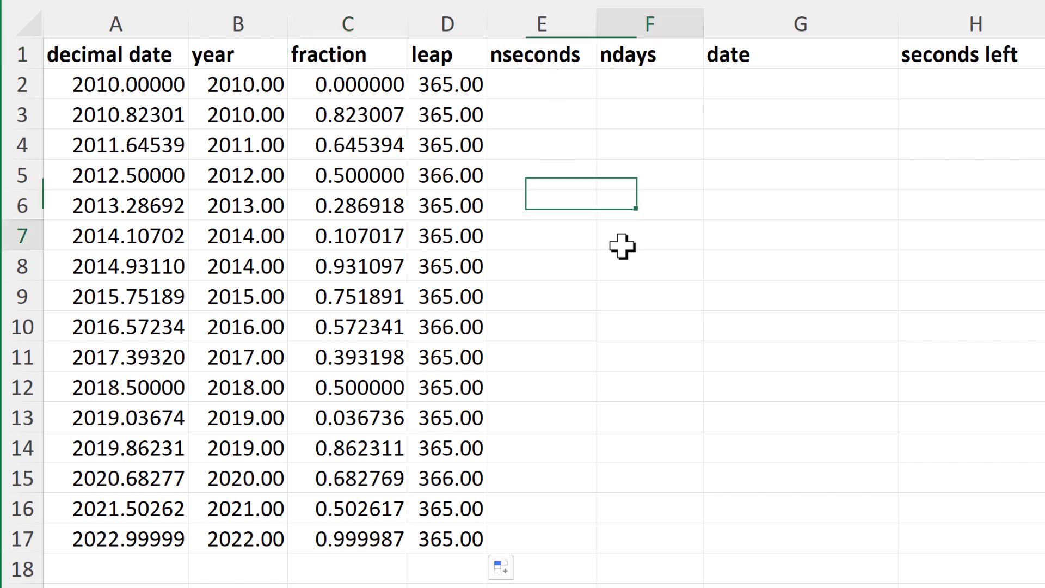
type("=60*60*24")
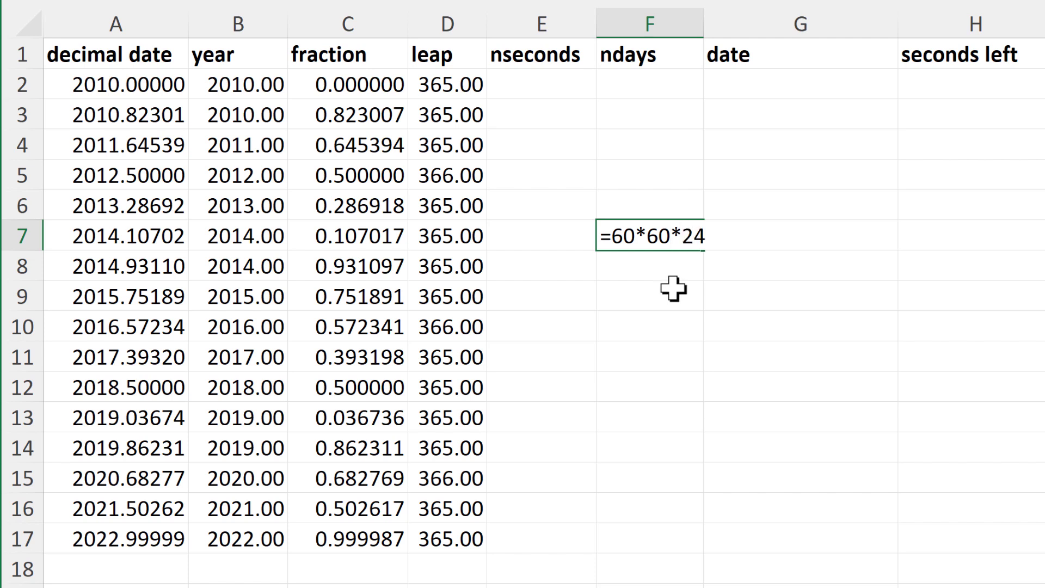
key("Return")
left_click(653, 241)
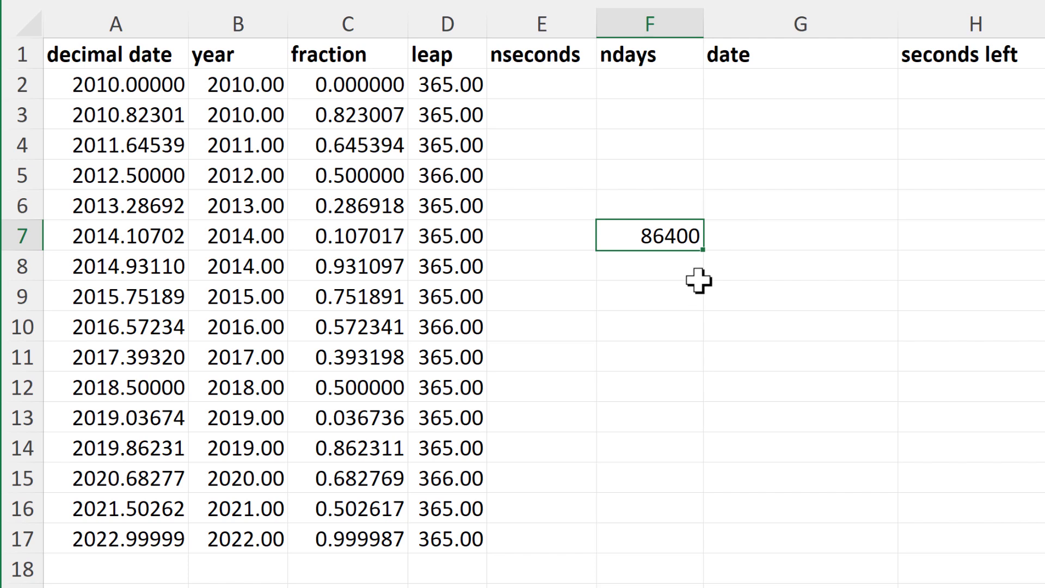
- Enter =D2*86400 in cell E2 of the nseconds column and fill the formula down to row 17
left_click(581, 83)
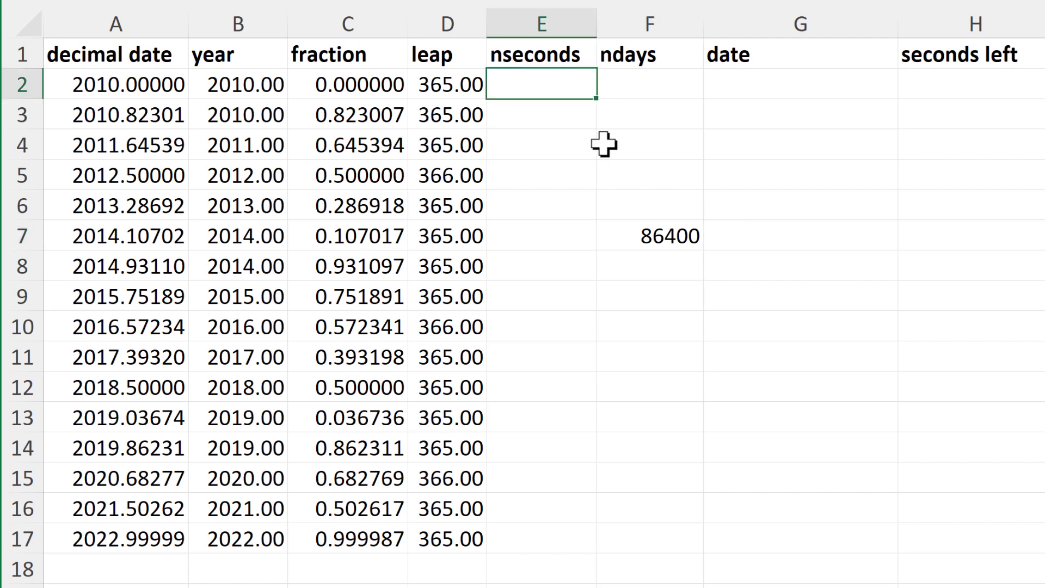
type("=")
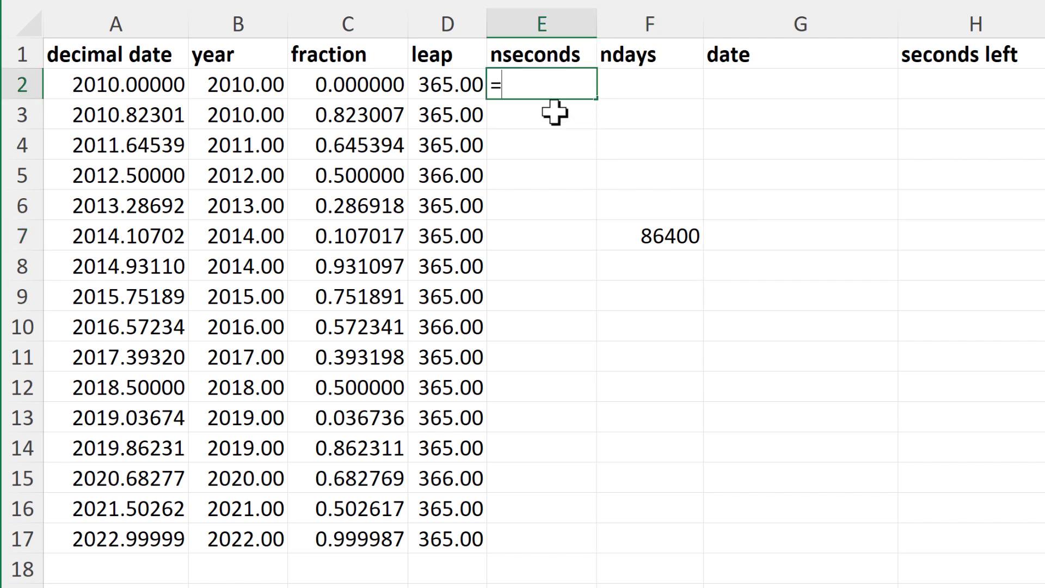
left_click(452, 83)
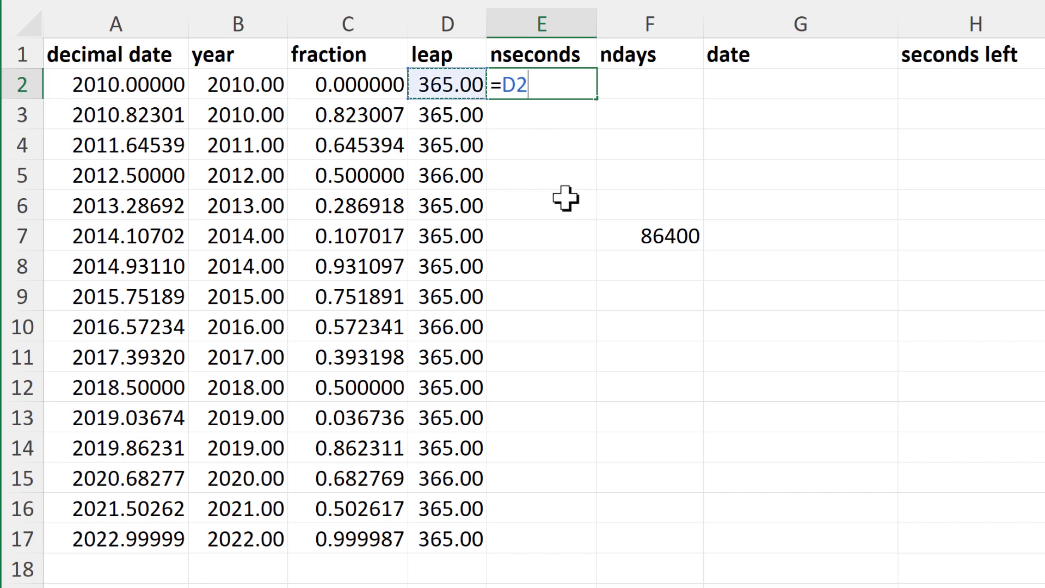
type("*")
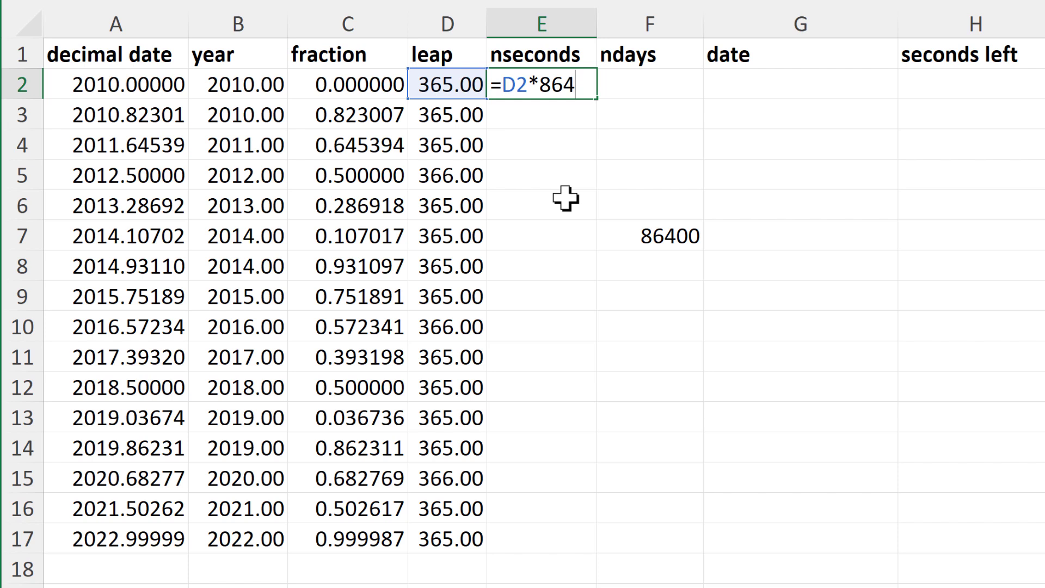
key("Return")
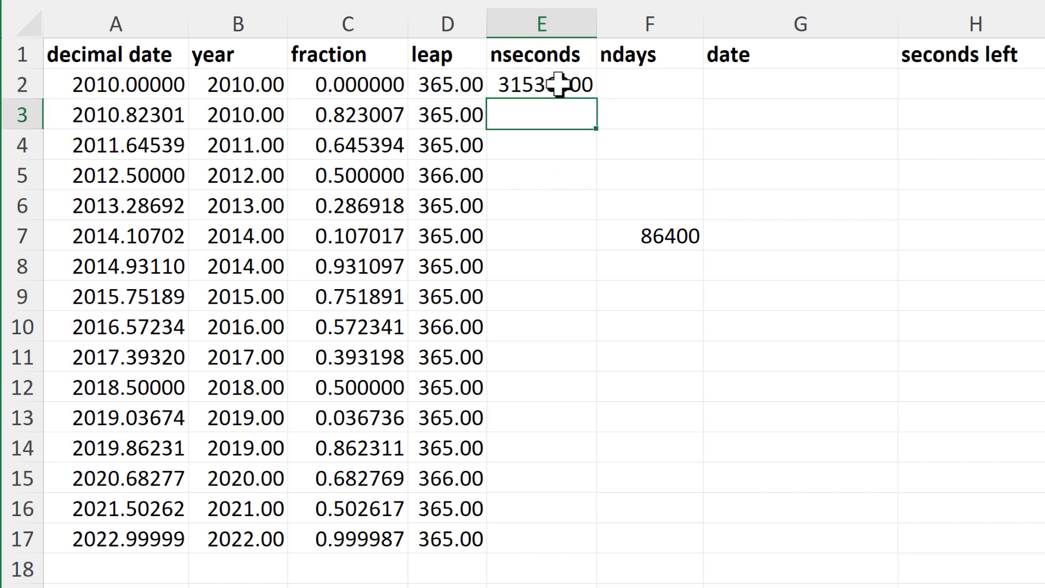
left_click(572, 88)
double_click(596, 99)
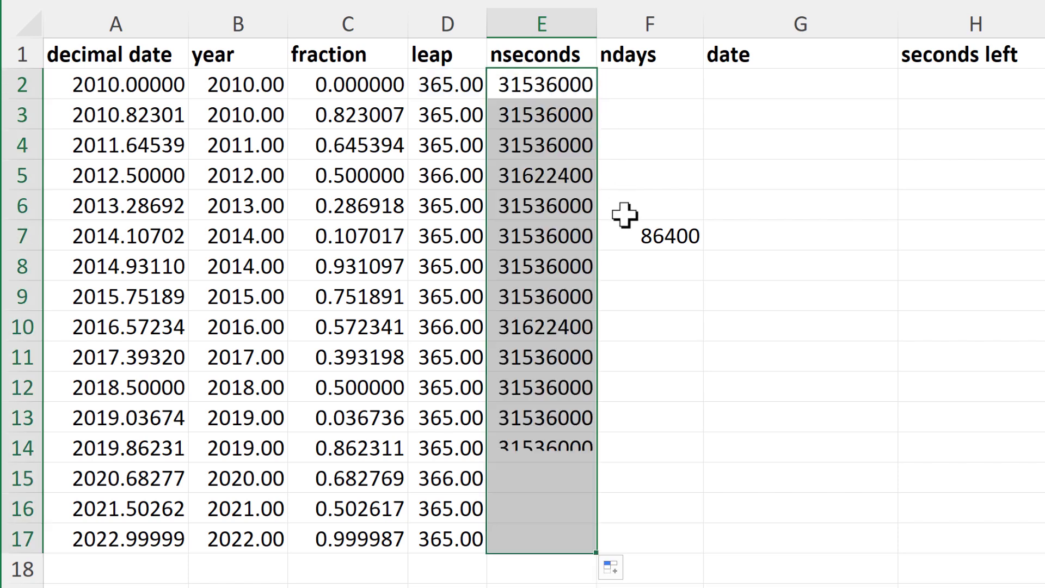
- Clear the temporary seconds-per-day calculation from cell F7
left_click(532, 93)
left_click(545, 177)
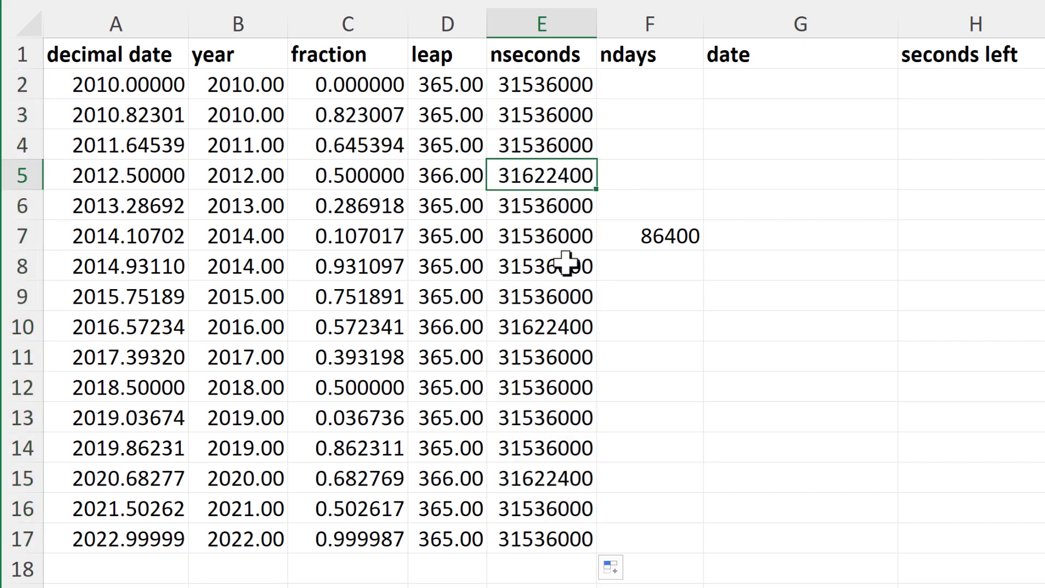
left_click(642, 236)
key("Delete")
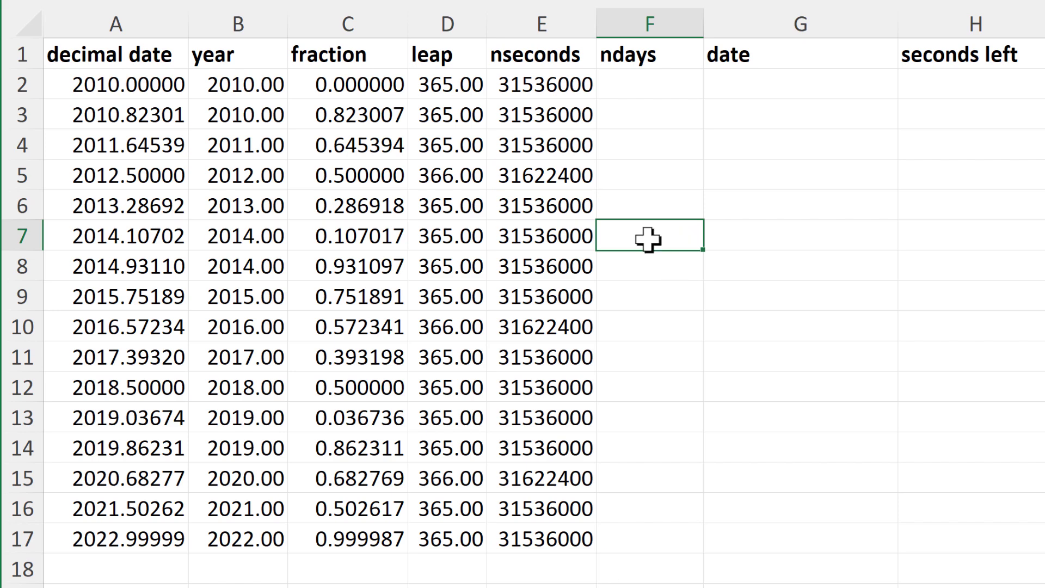
- Change the nseconds formula in cell E2 to =C2*(D2*86400) and fill it down to row 17
left_click(567, 88)
double_click(560, 97)
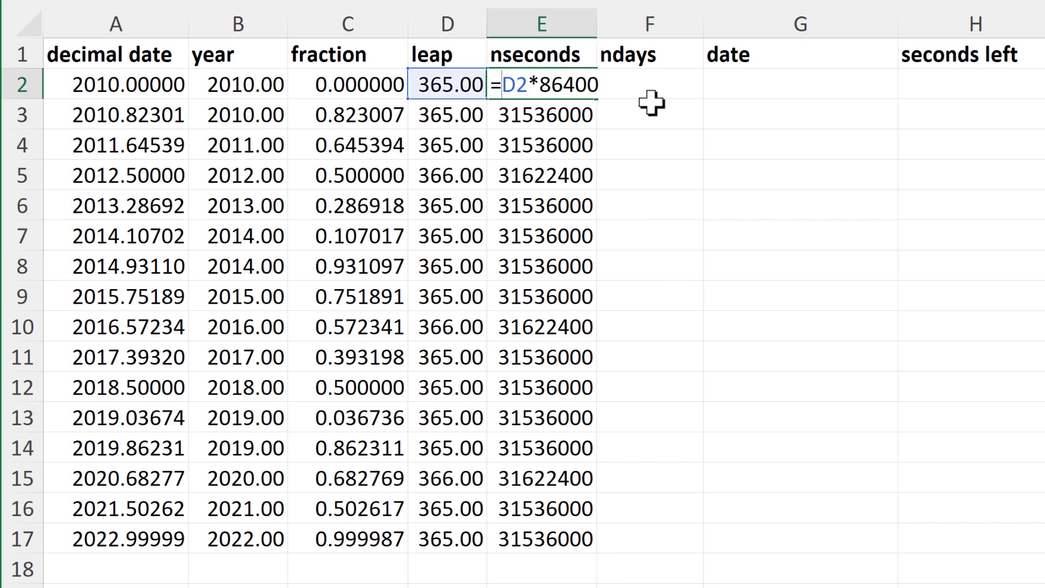
type("(")
key("End")
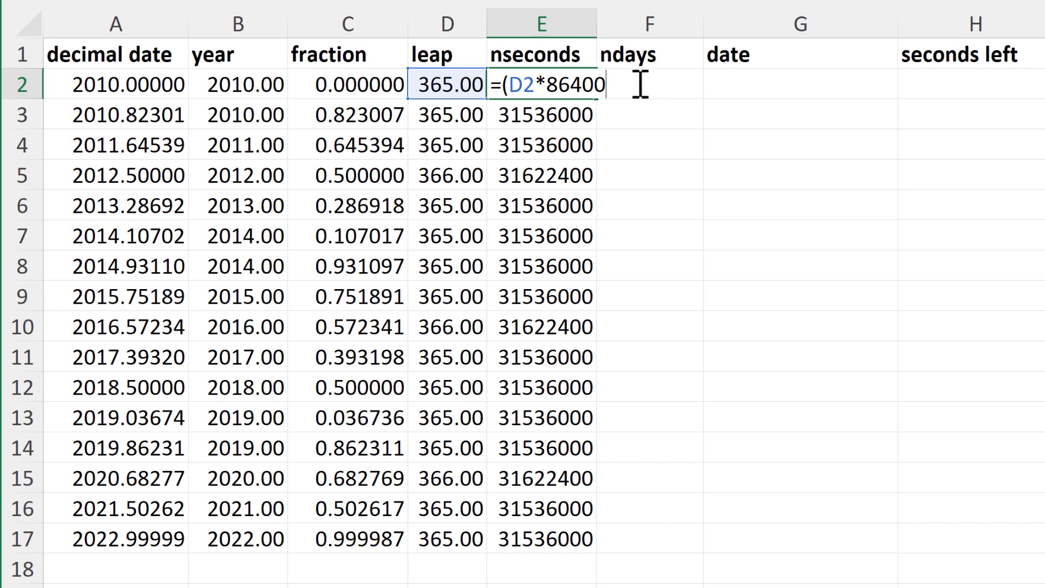
left_click(499, 85)
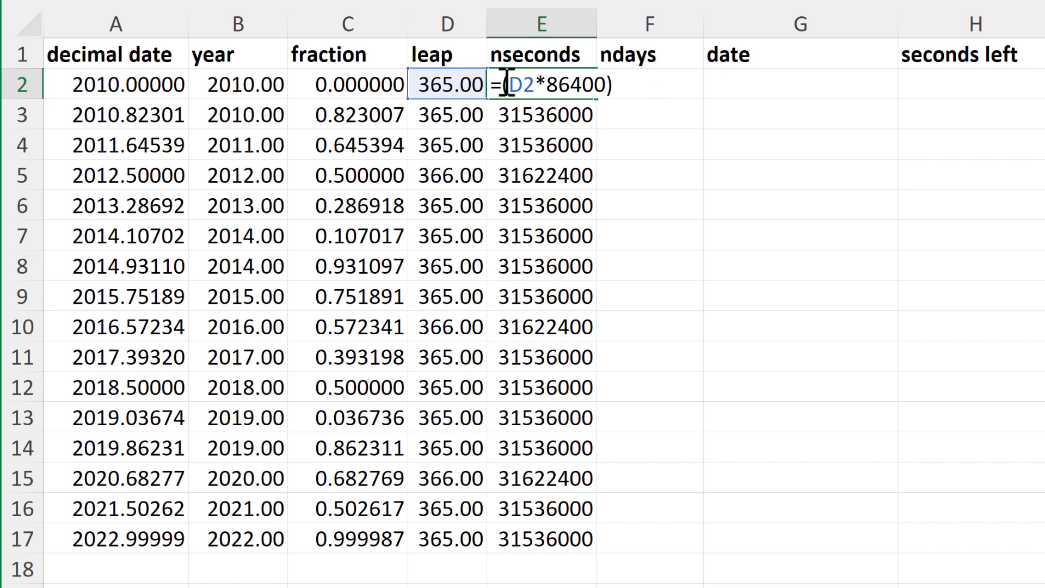
left_click(390, 90)
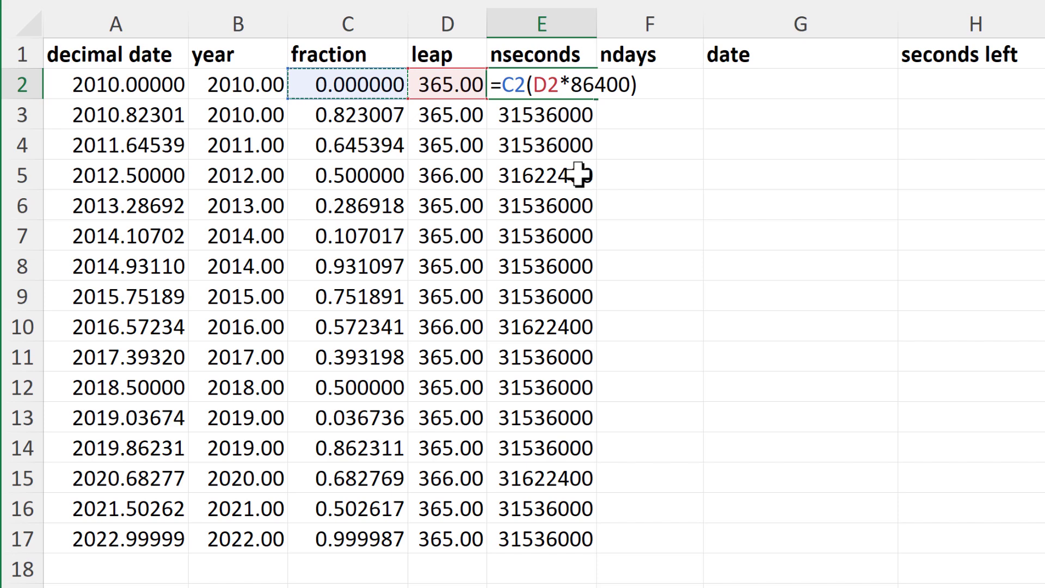
type("*")
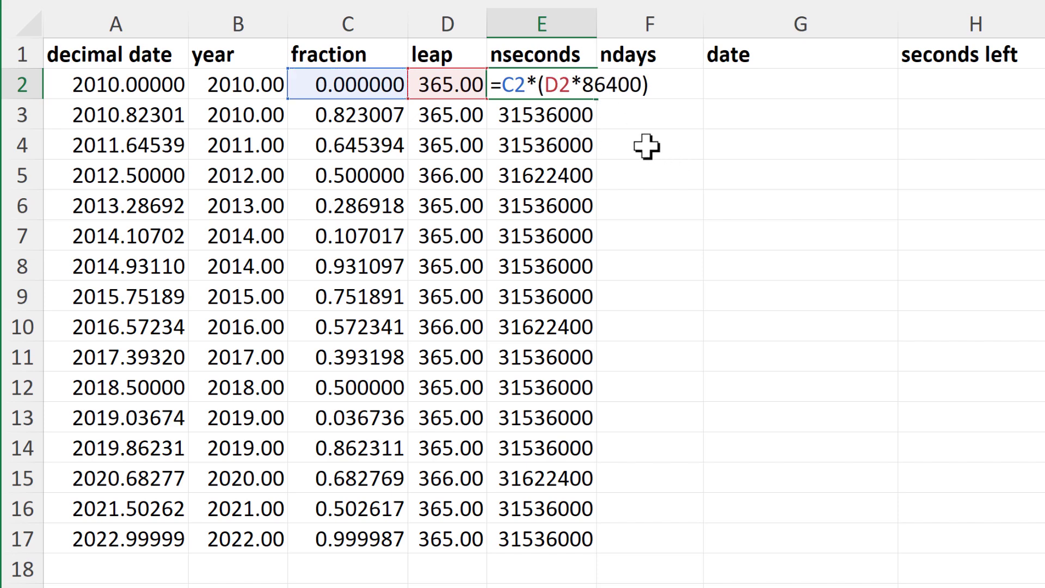
key("Return")
left_click(575, 89)
double_click(598, 102)
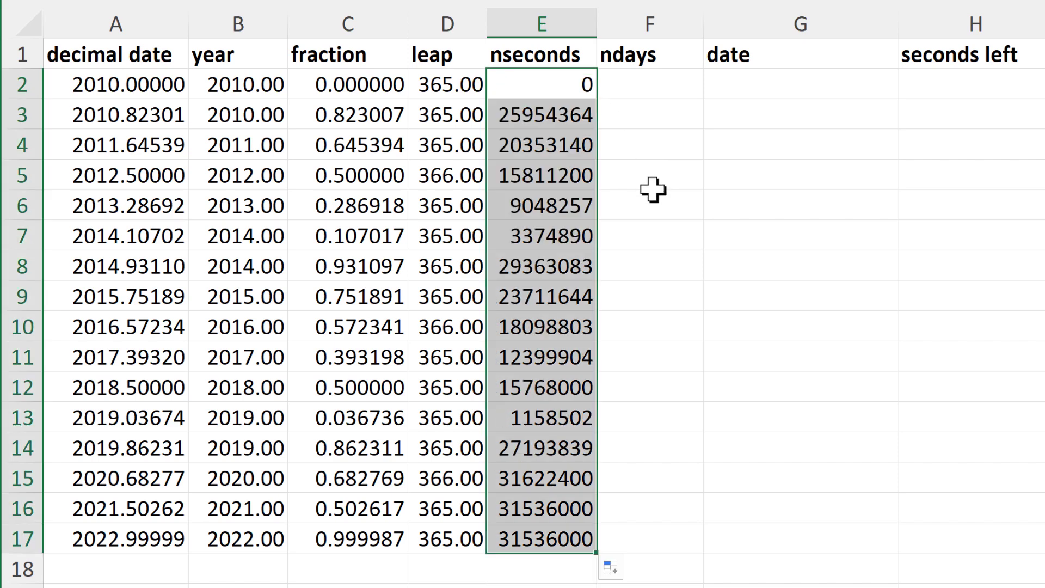
key("Up")
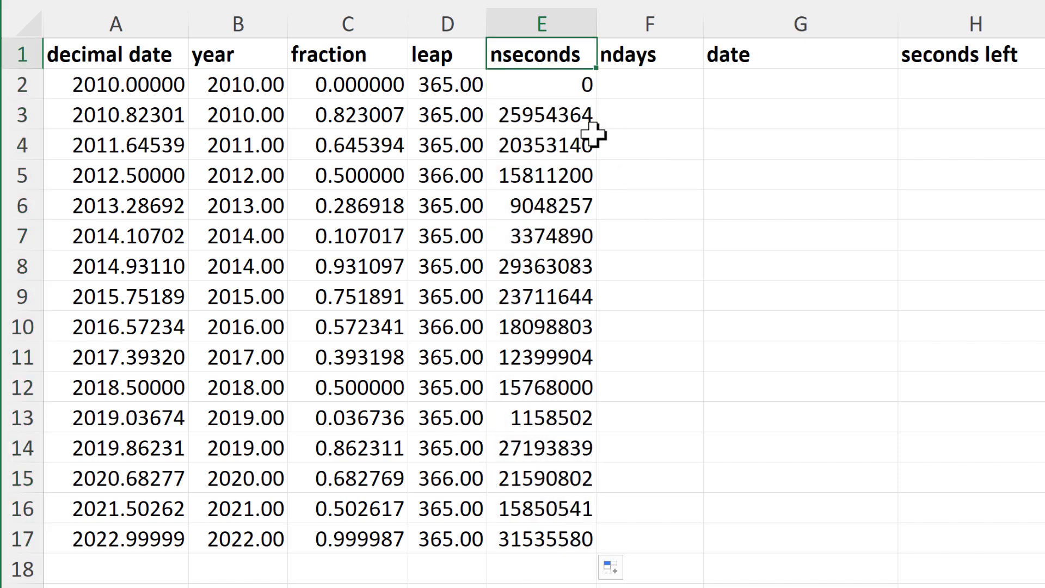
- Enter =C2*D2 in cell F2 of the ndays column and fill the formula down to row 17
left_click(657, 88)
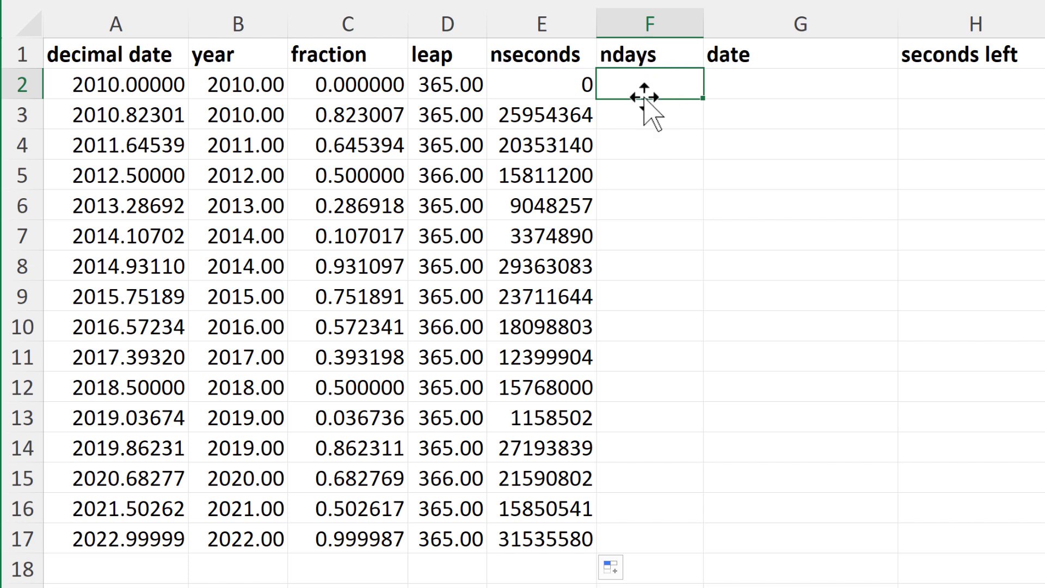
type("=")
left_click(343, 84)
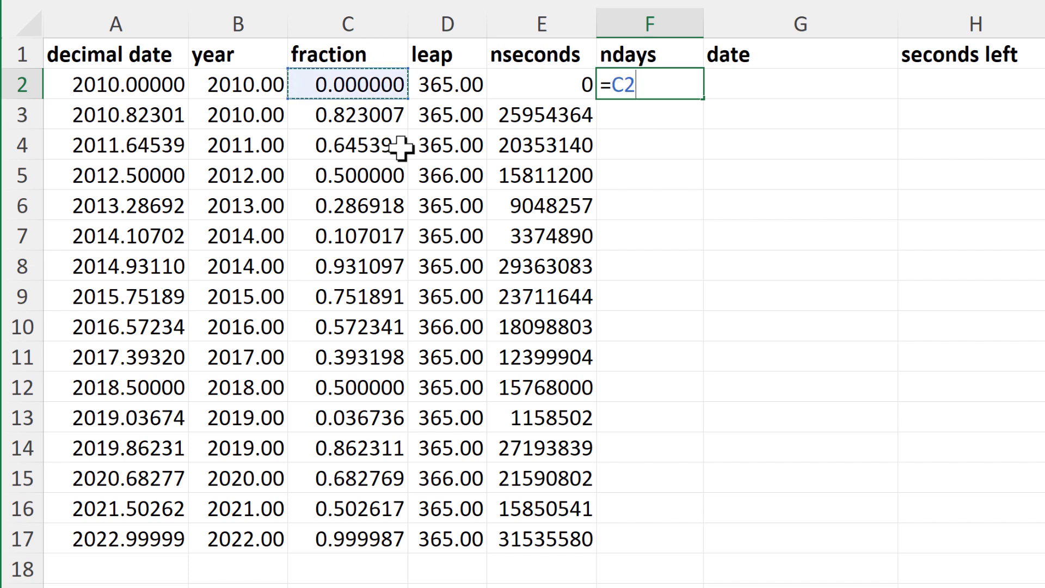
type("*")
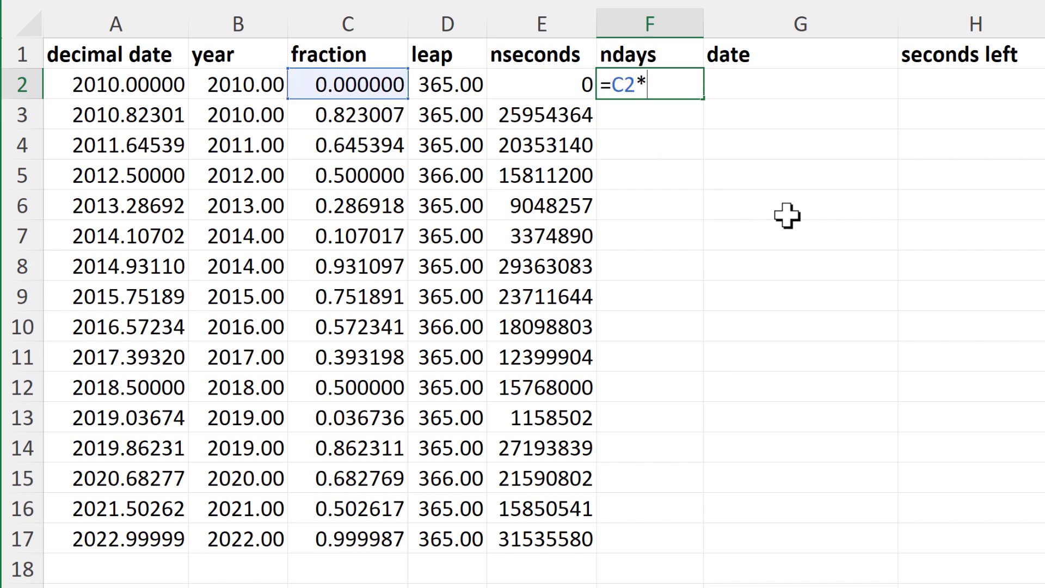
left_click(451, 79)
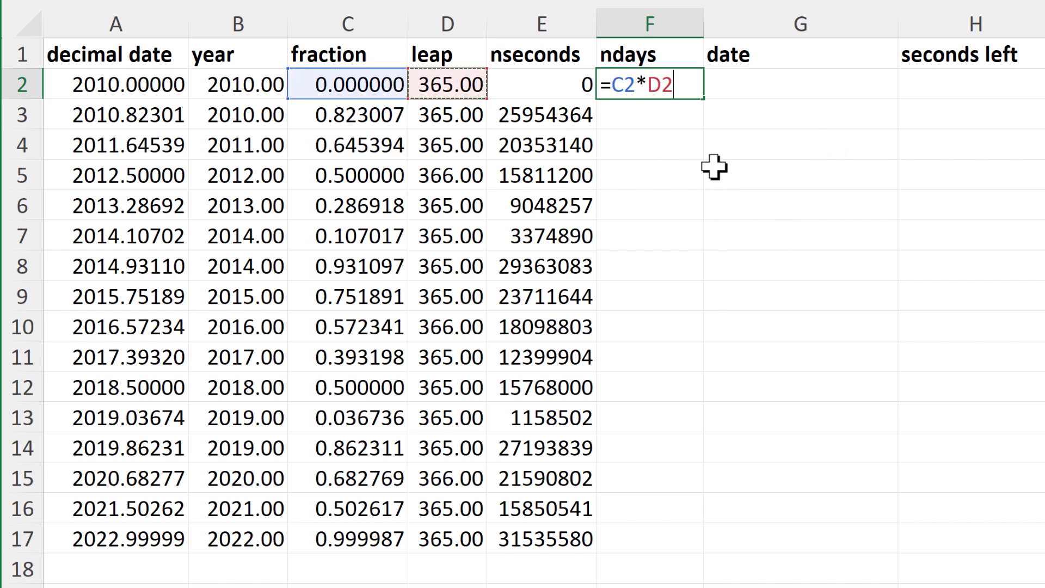
key("Return")
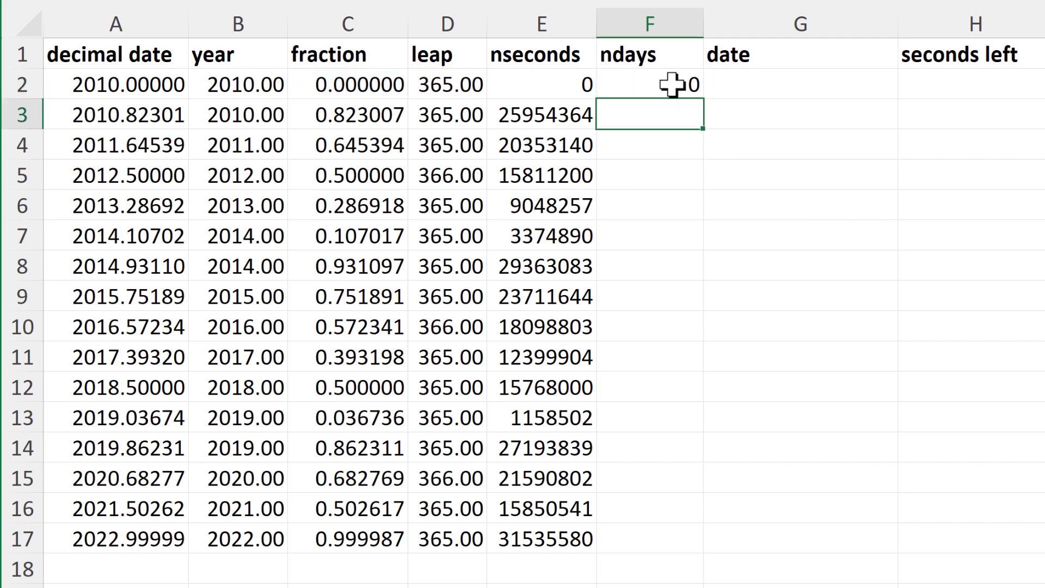
left_click(694, 93)
double_click(702, 98)
- Wrap the ndays formula in cell F2 in INT as =INT(C2*D2) and fill it down to row 17
left_click(674, 86)
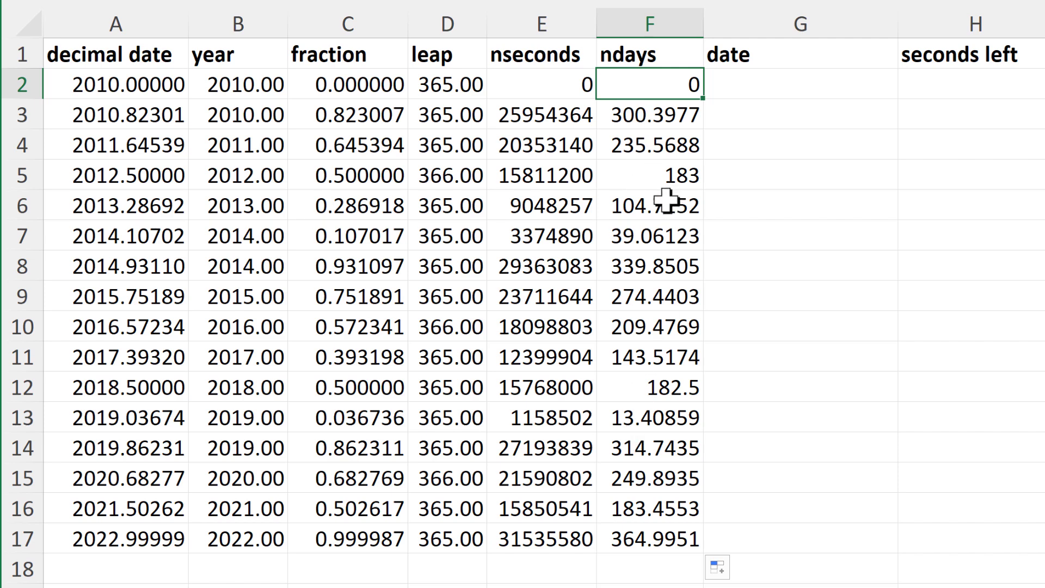
key("F2")
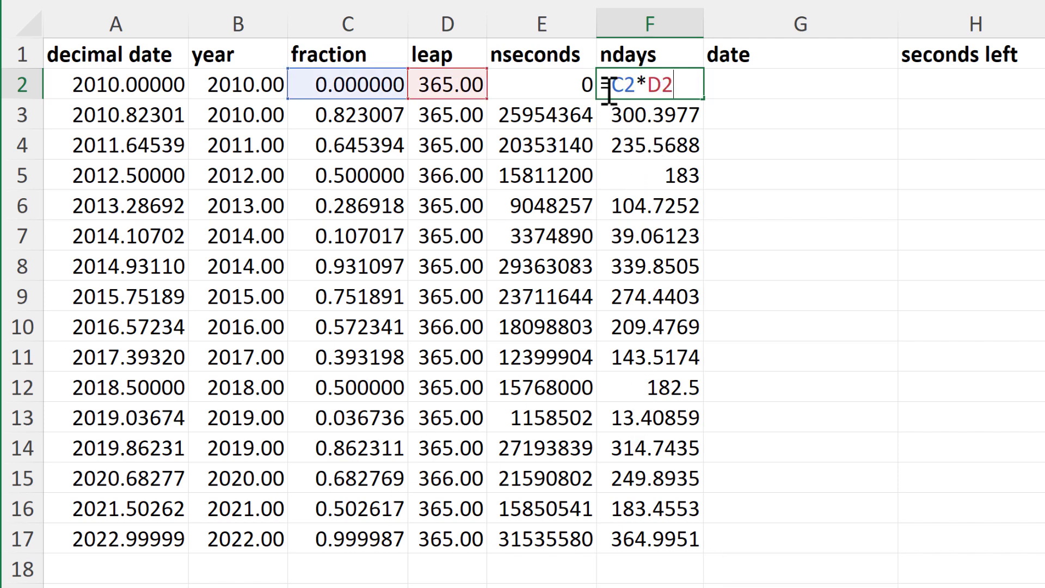
type("int")
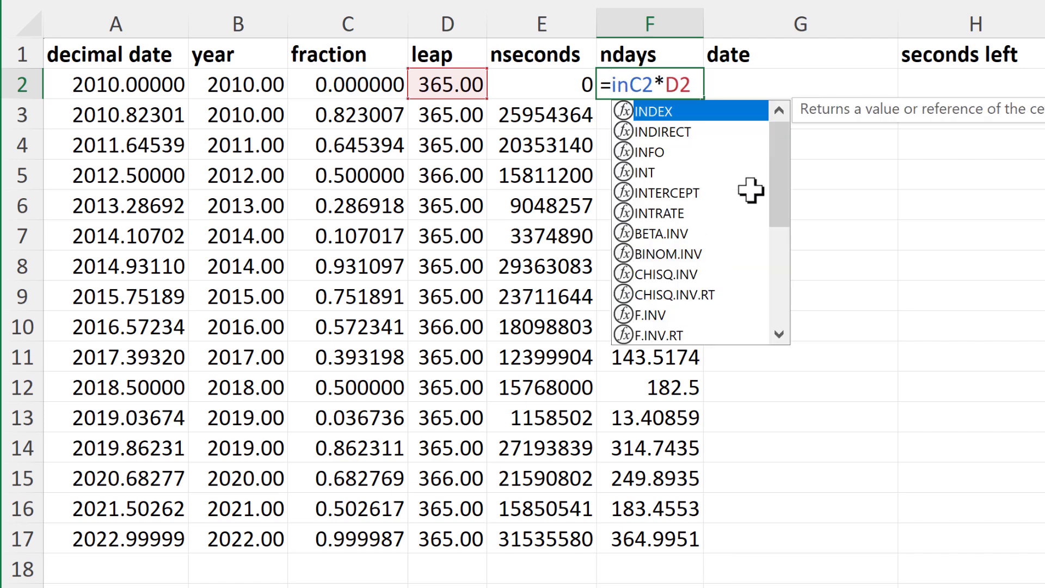
type("(")
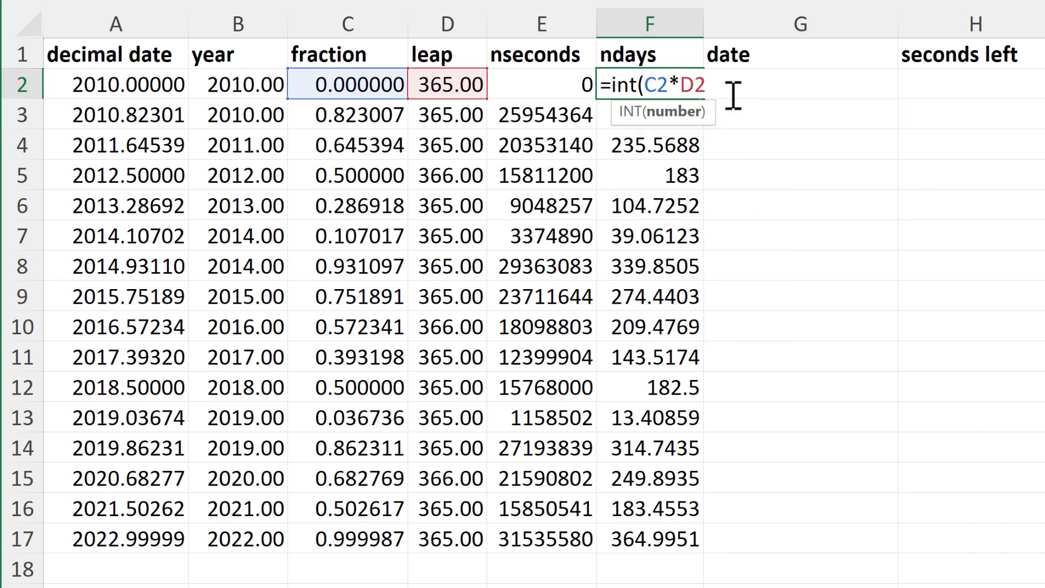
key("End")
type(")")
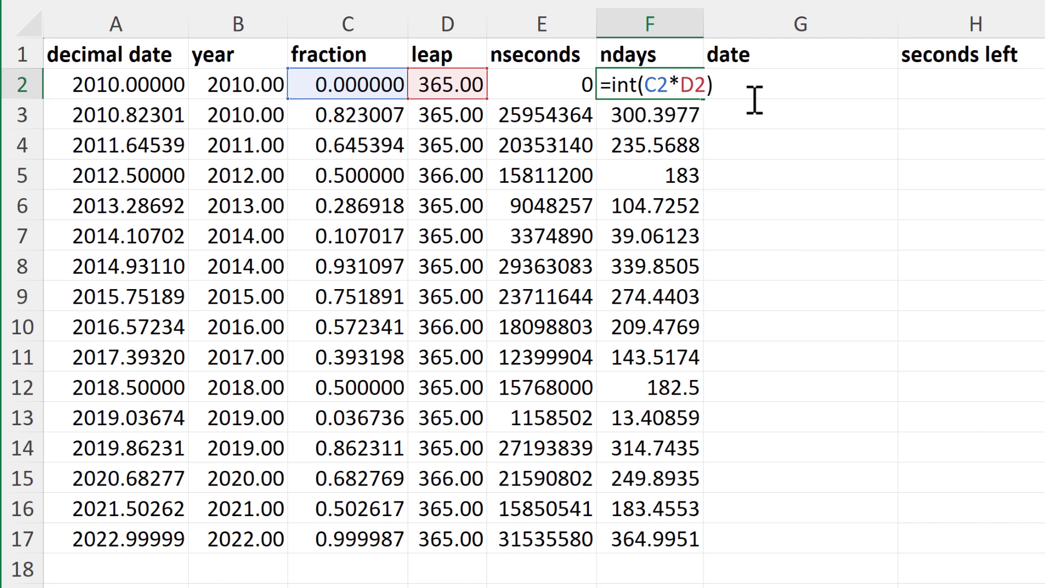
key("Return")
left_click(699, 96)
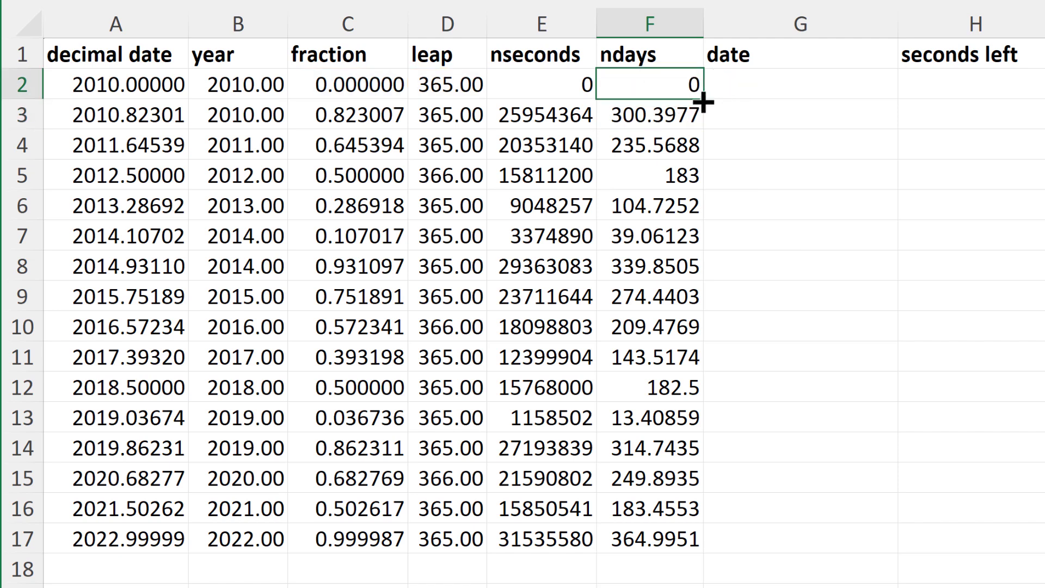
double_click(703, 100)
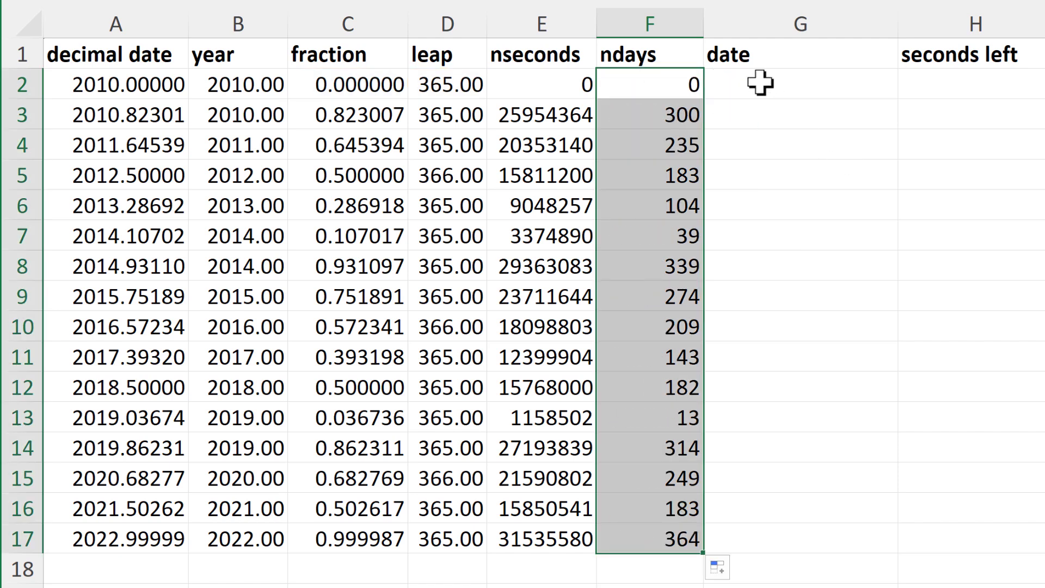
- Enter =DATE(B2,1,1)+F2 in cell G2 of the date column and fill the formula down to row 17
mouse_move(760, 83)
left_mouse_down()
mouse_move(800, 70)
mouse_move(773, 87)
left_mouse_up()
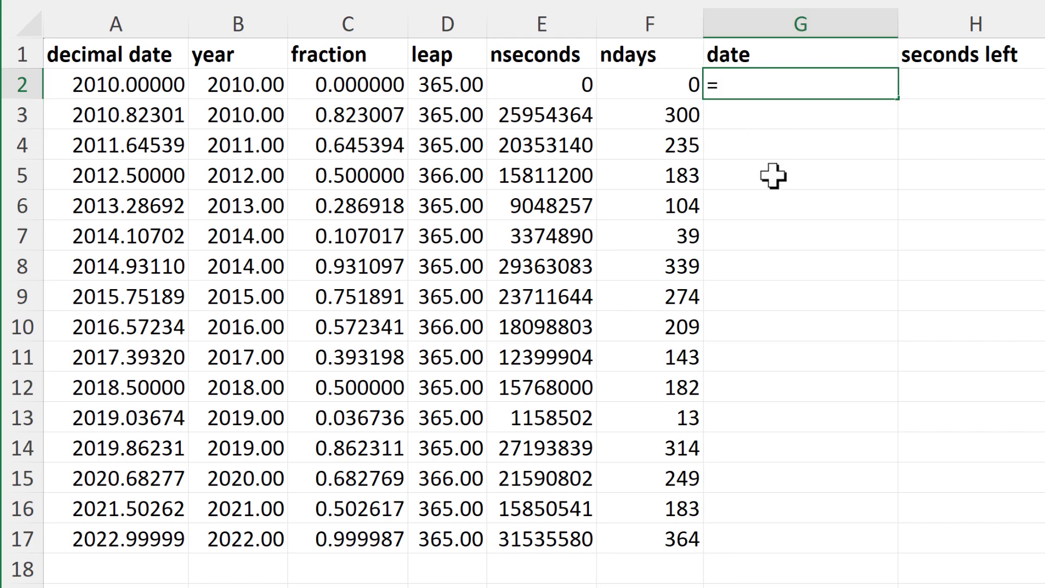
type("=date")
key("Tab")
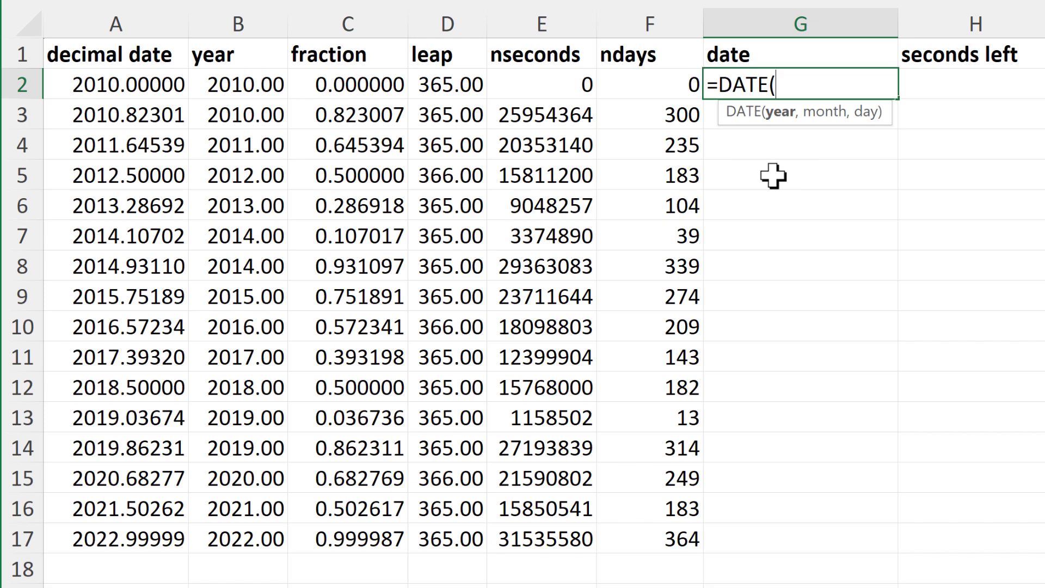
left_click(223, 94)
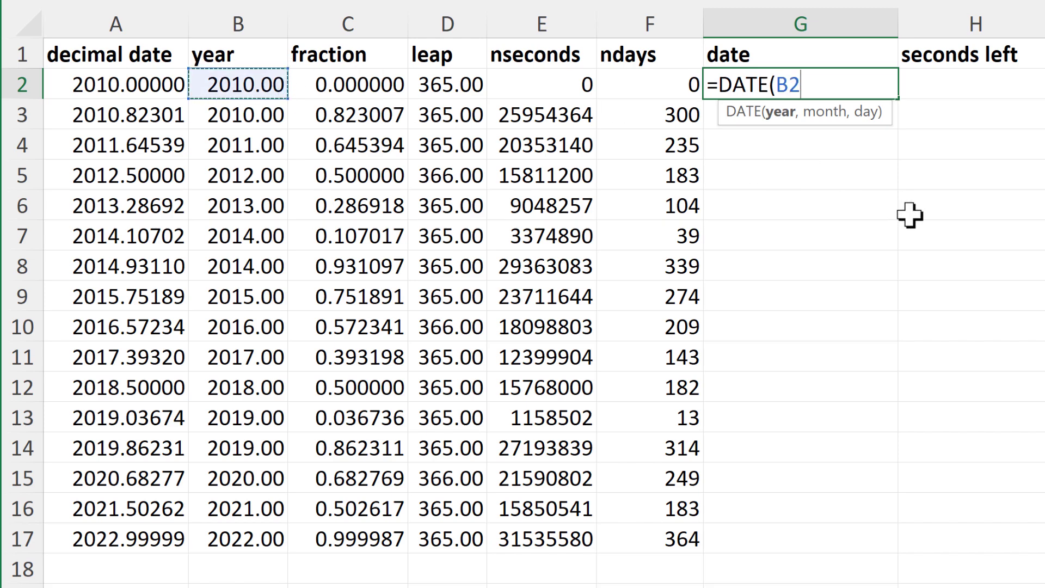
type(",")
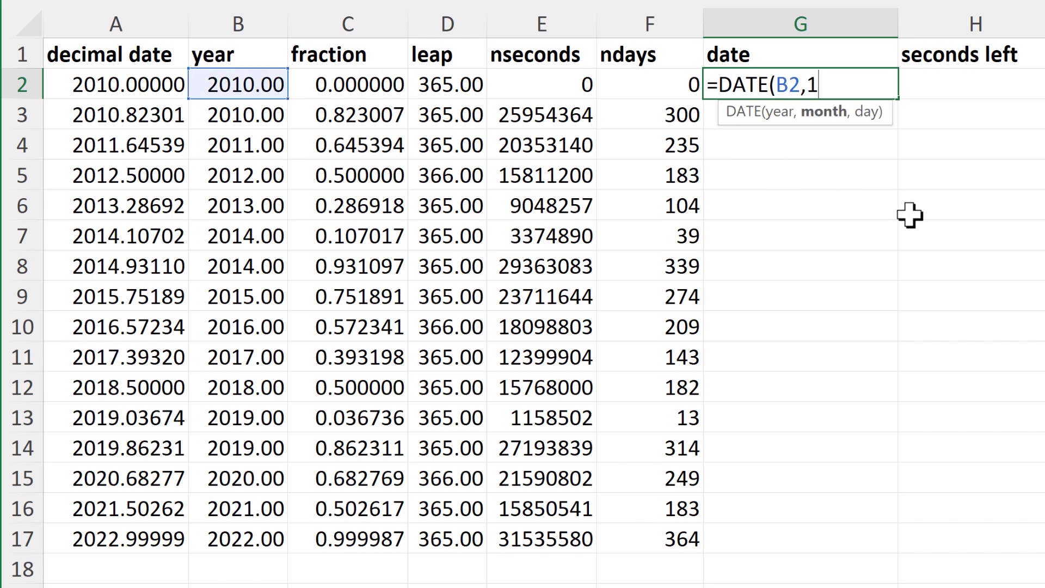
type("1,")
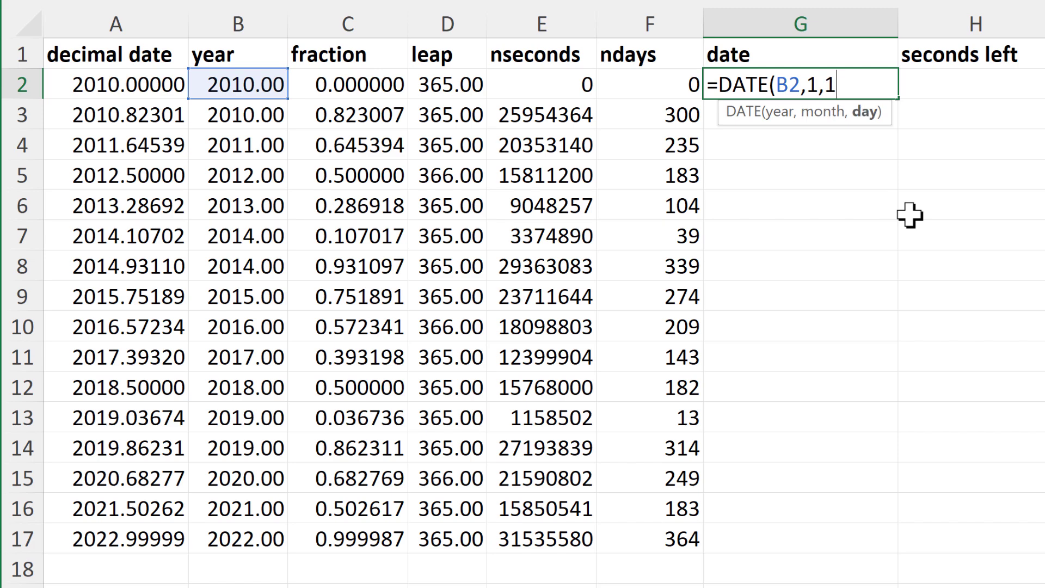
type("1)")
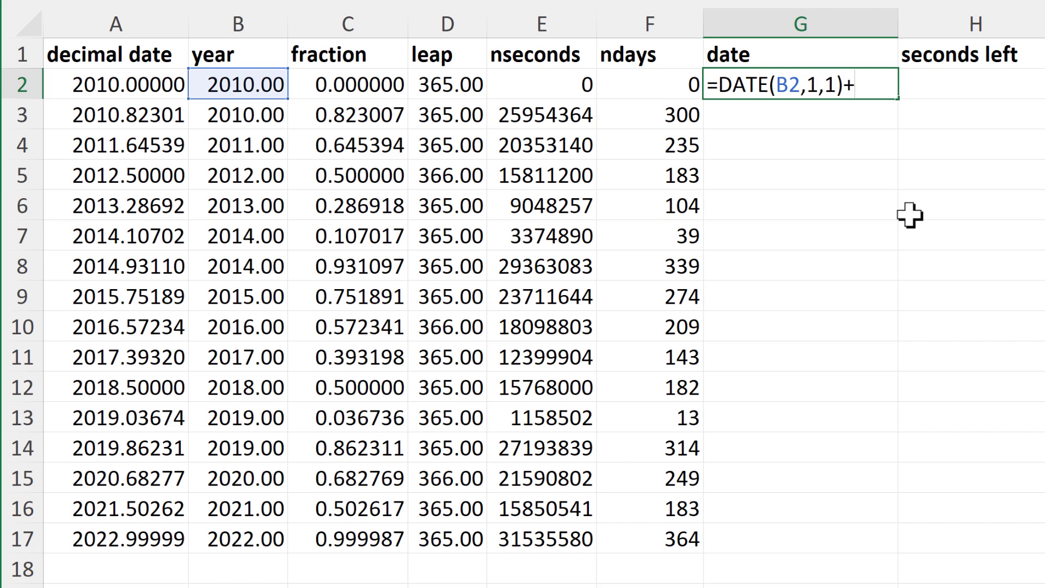
type("+")
left_click(675, 88)
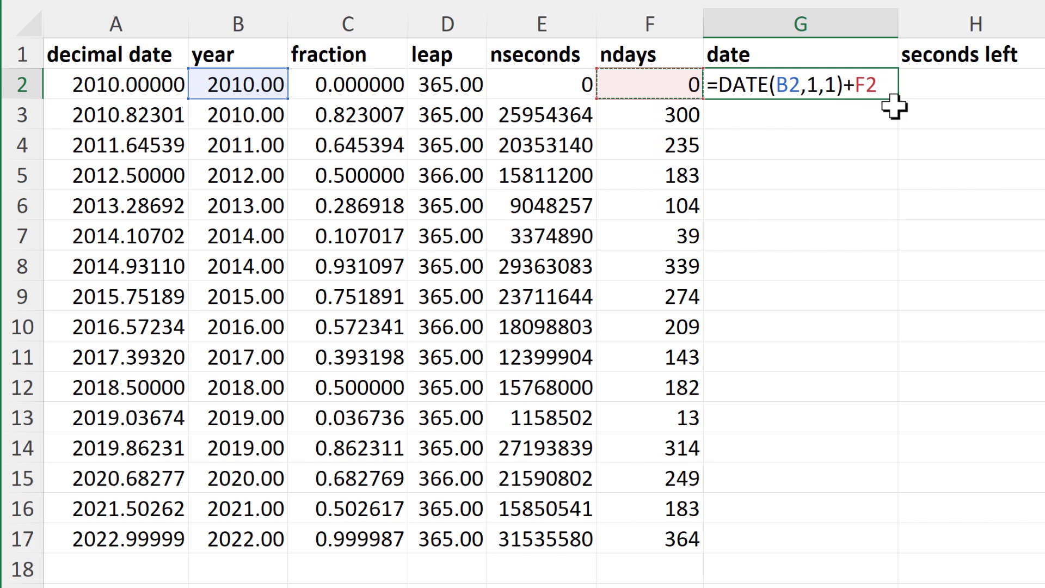
key("Return")
left_click(864, 69)
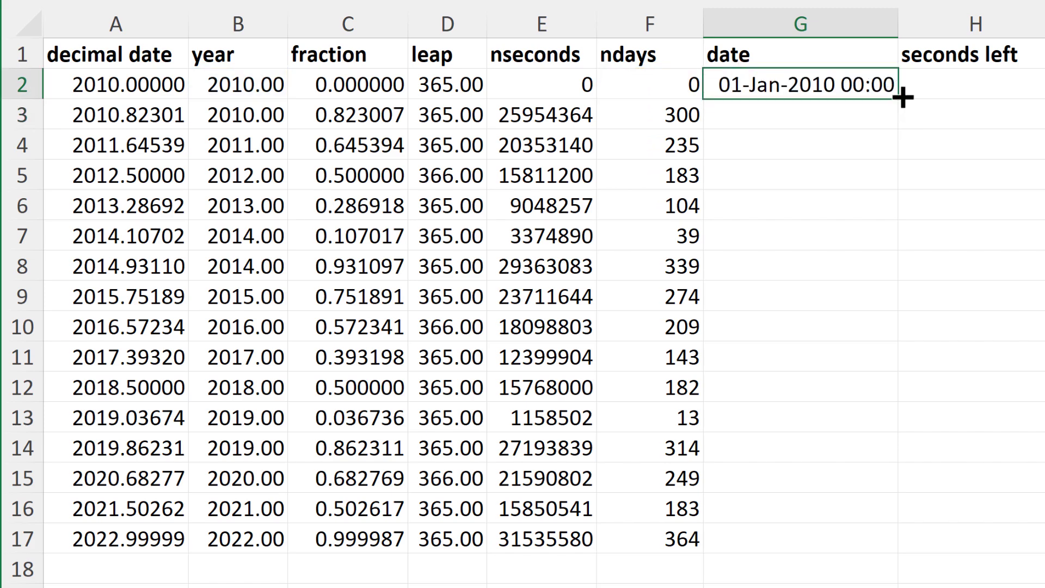
double_click(899, 99)
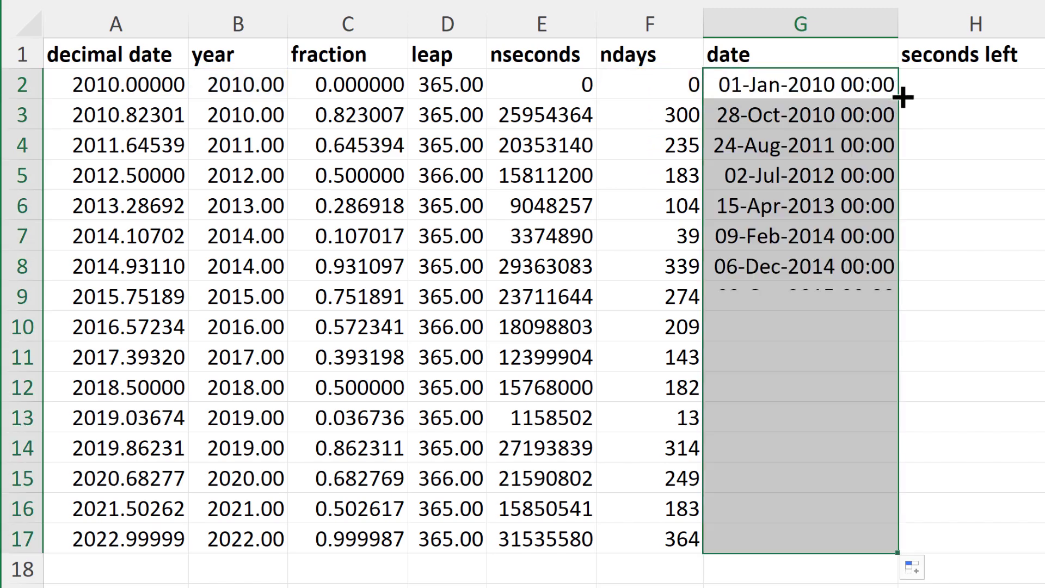
left_click(865, 88)
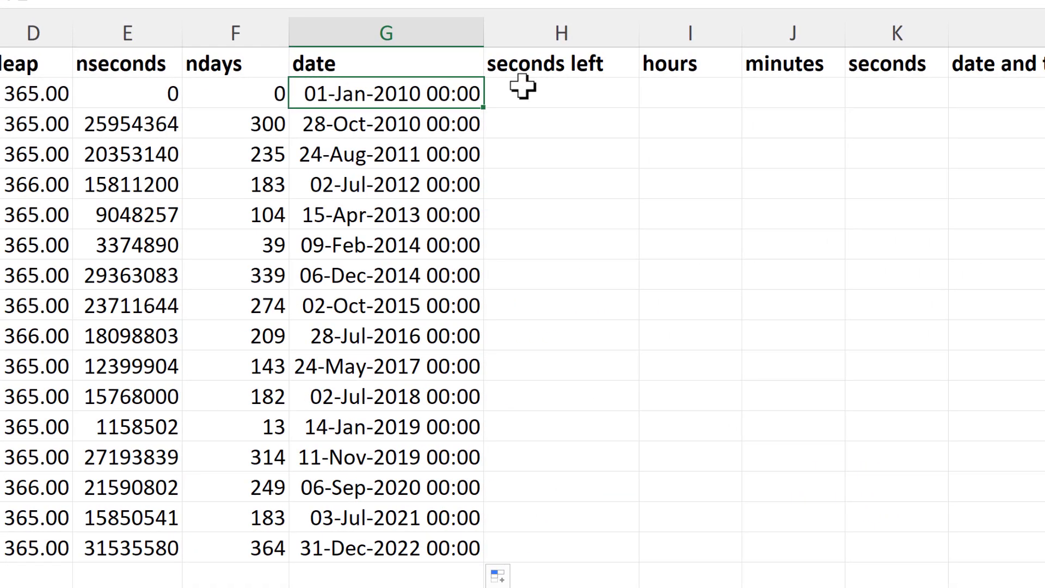
- Enter =F2*86400 in cell H2 of the seconds left column and fill the formula down to row 17
left_click(522, 87)
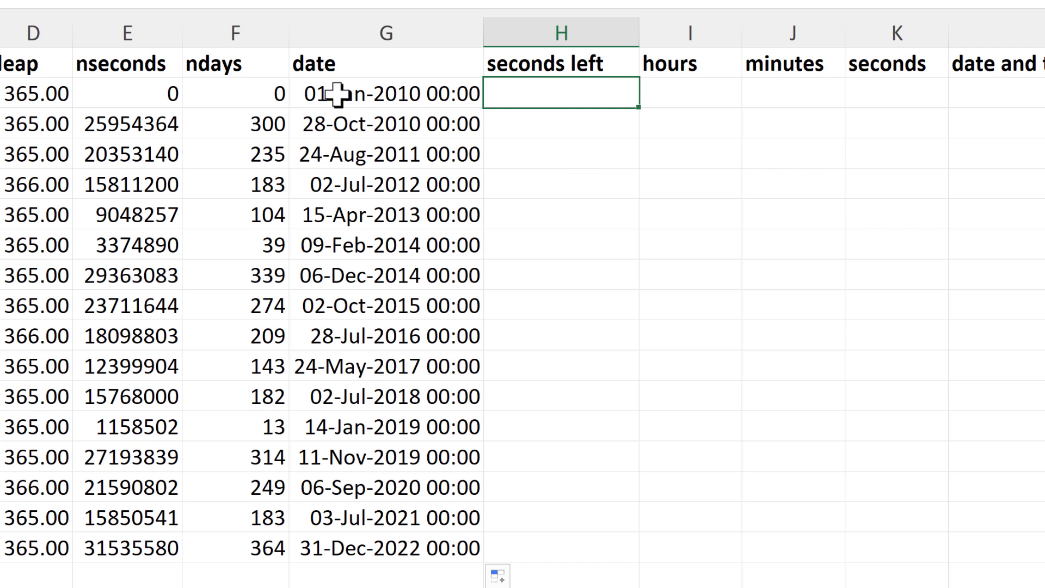
type("=")
left_click(222, 103)
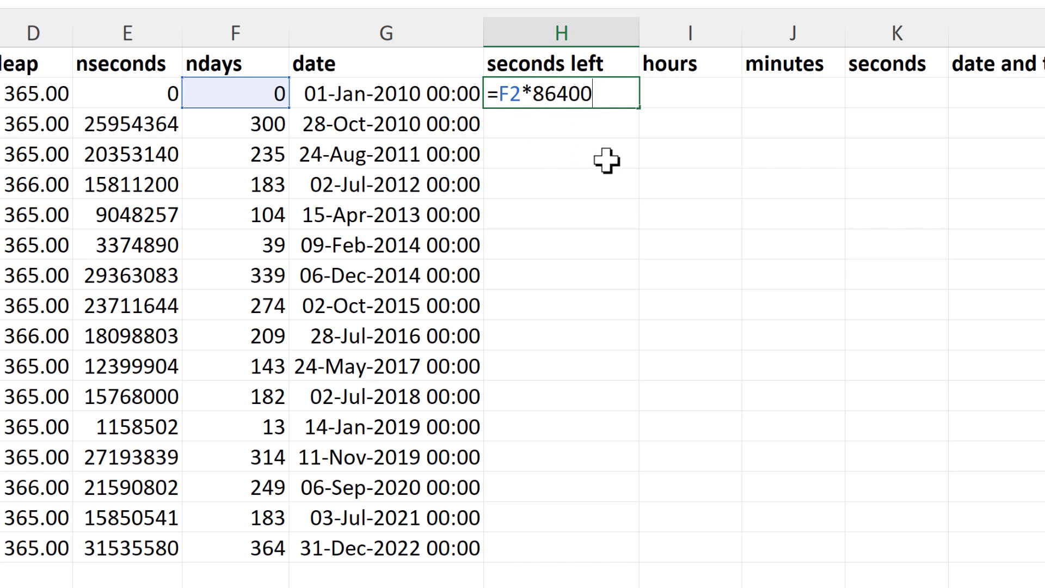
key("Return")
left_click(601, 94)
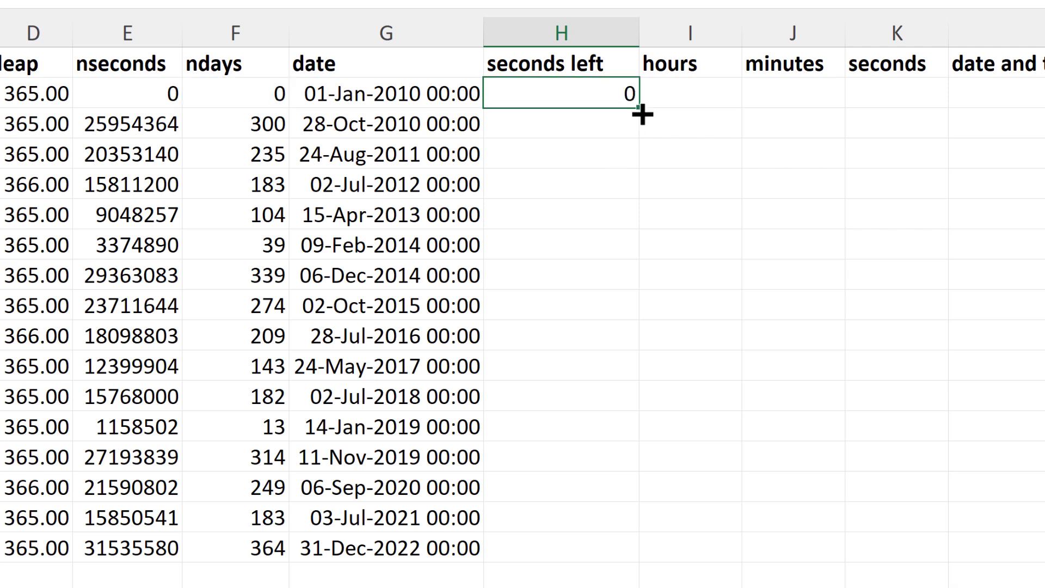
double_click(642, 111)
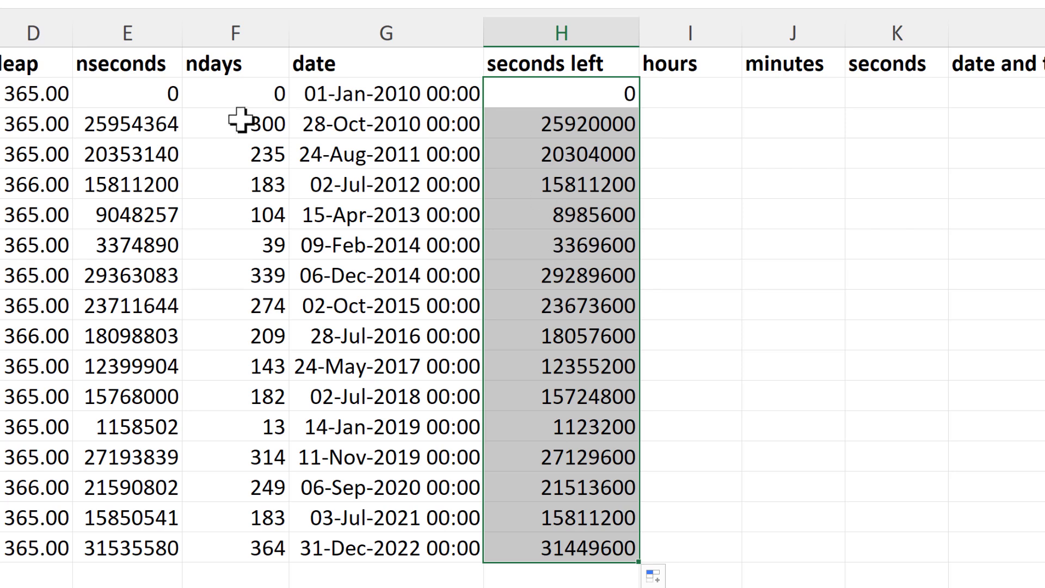
- Change the seconds left formula in cell H2 to =E2-(F2*86400) and fill it down to row 17
left_click_drag(146, 94, 108, 539)
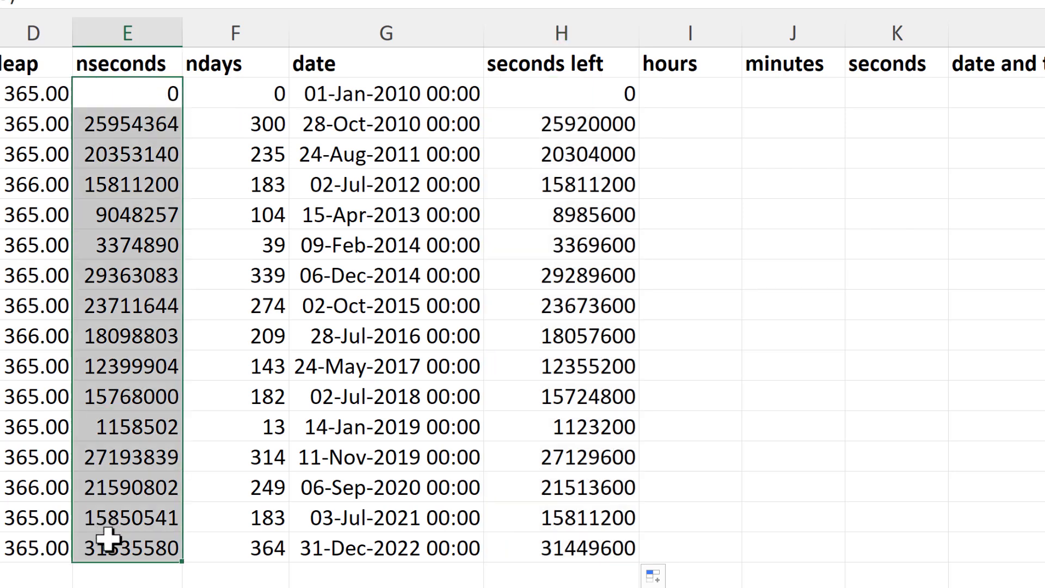
left_click(577, 92)
key("F2")
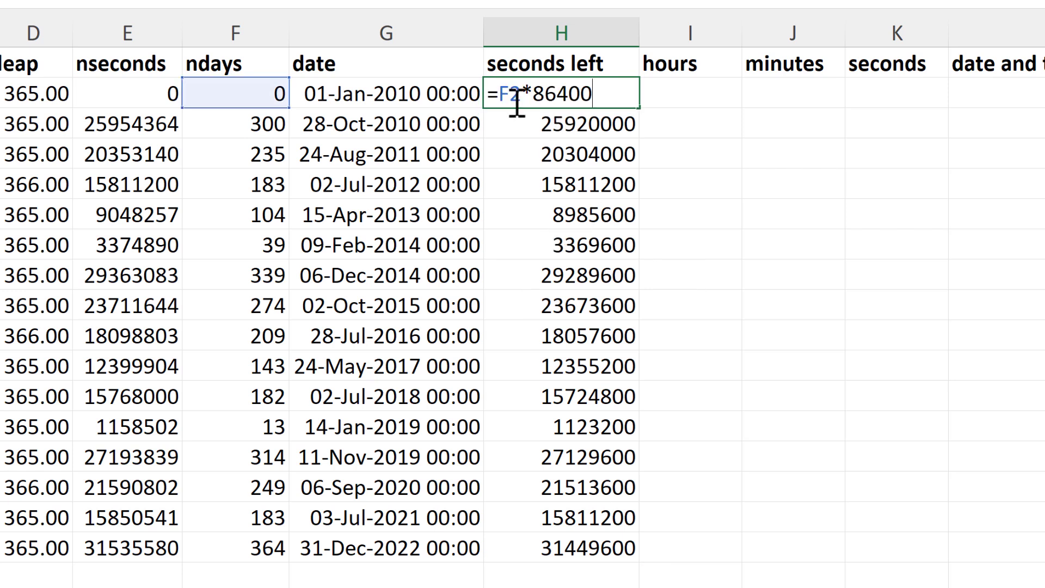
left_click(498, 94)
type("(")
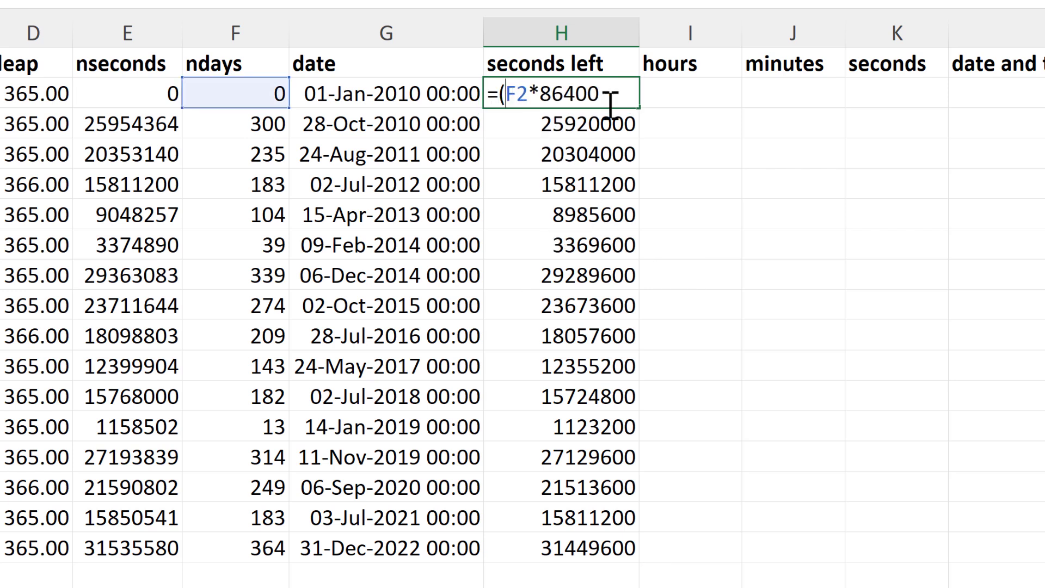
left_click(610, 96)
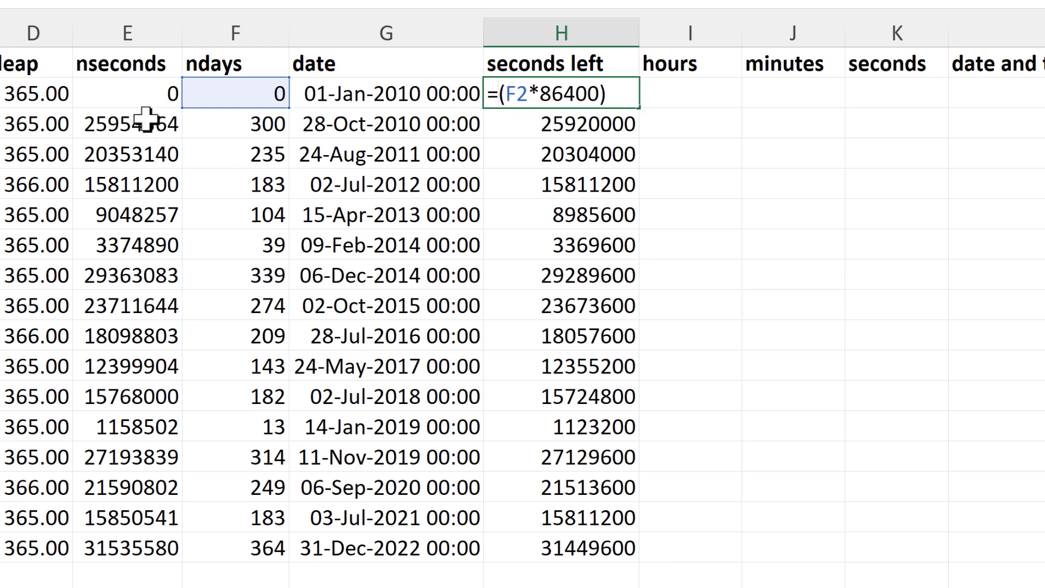
left_click(133, 90)
type("-")
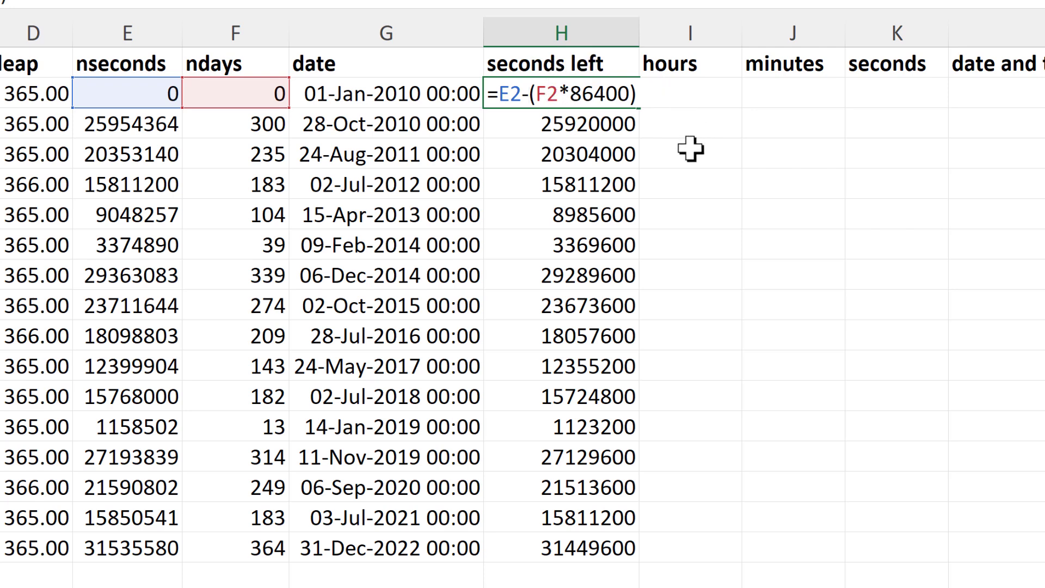
key("Return")
left_click(603, 89)
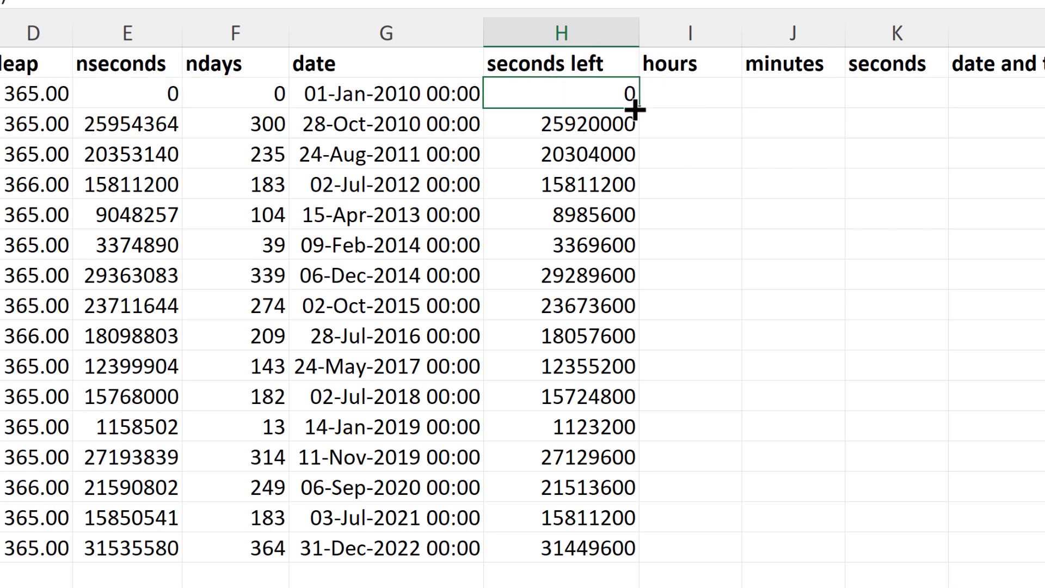
double_click(637, 109)
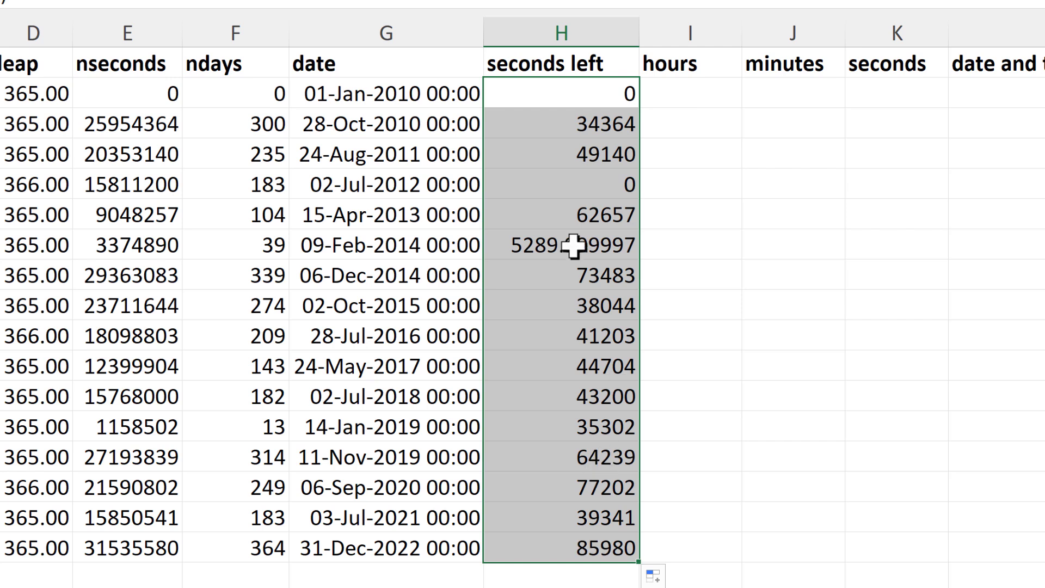
- Wrap the seconds left formula in cell H2 in ROUND as =ROUND(E2-(F2*86400),0) and fill it down to row 17
left_click(509, 247)
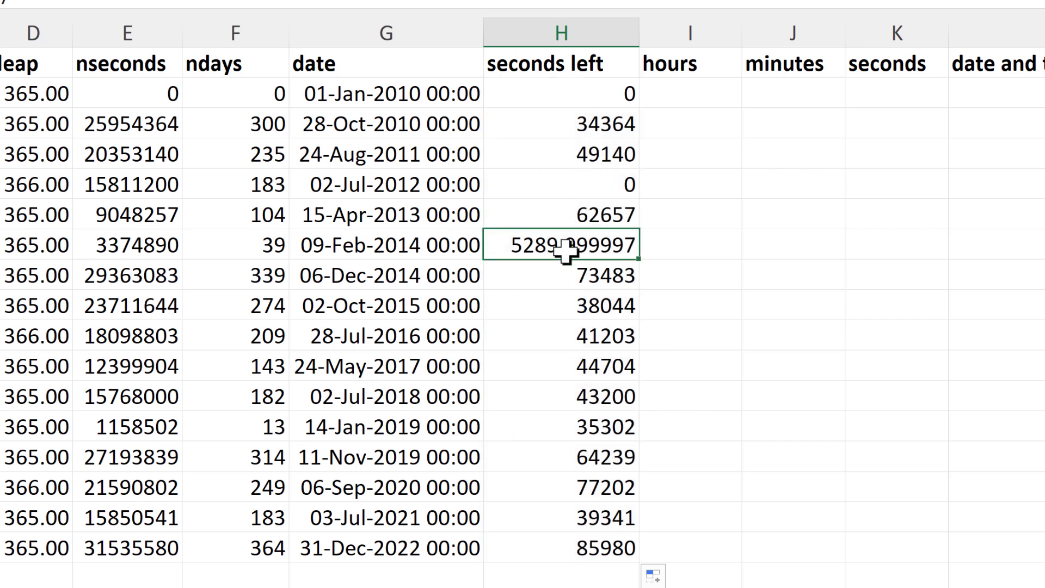
left_click(560, 95)
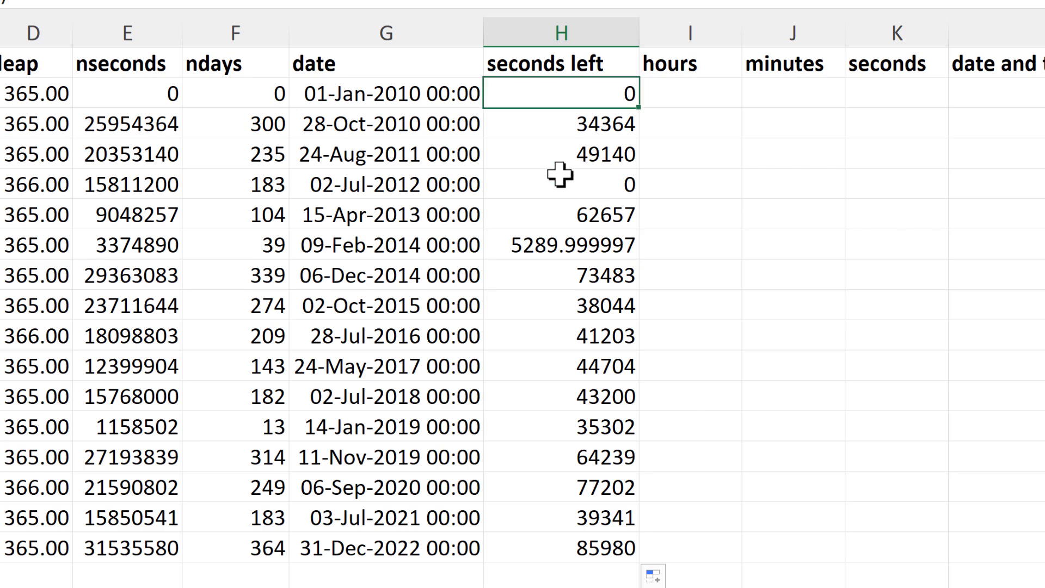
key("F2")
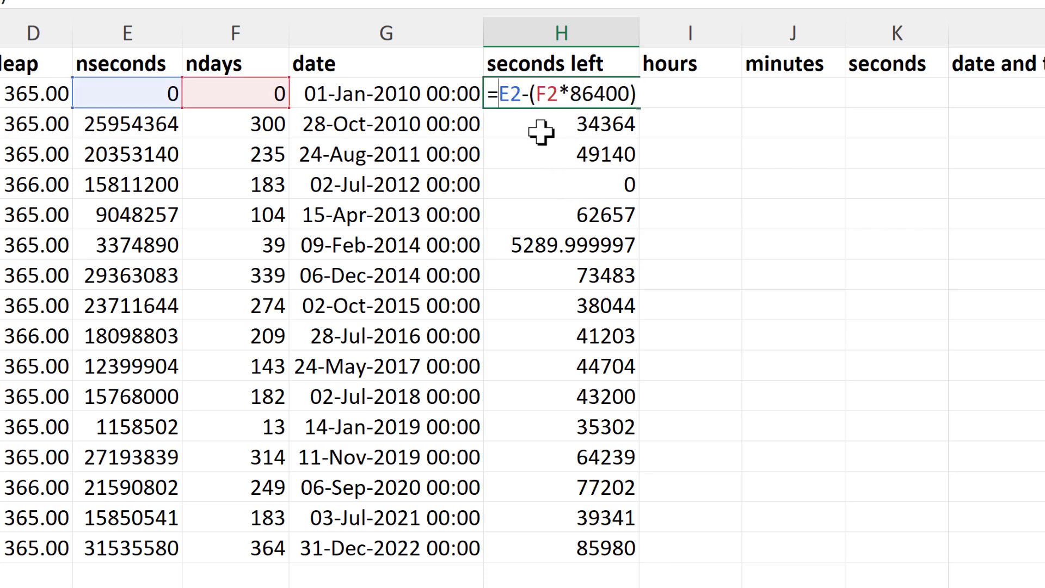
type("ROUND(")
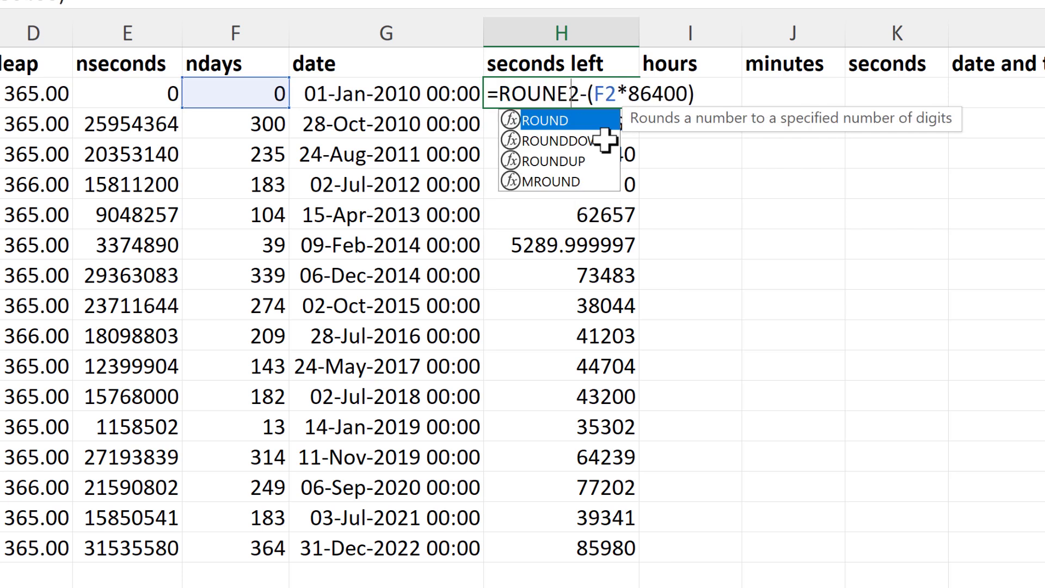
left_click(725, 96, "shift")
left_click(726, 95)
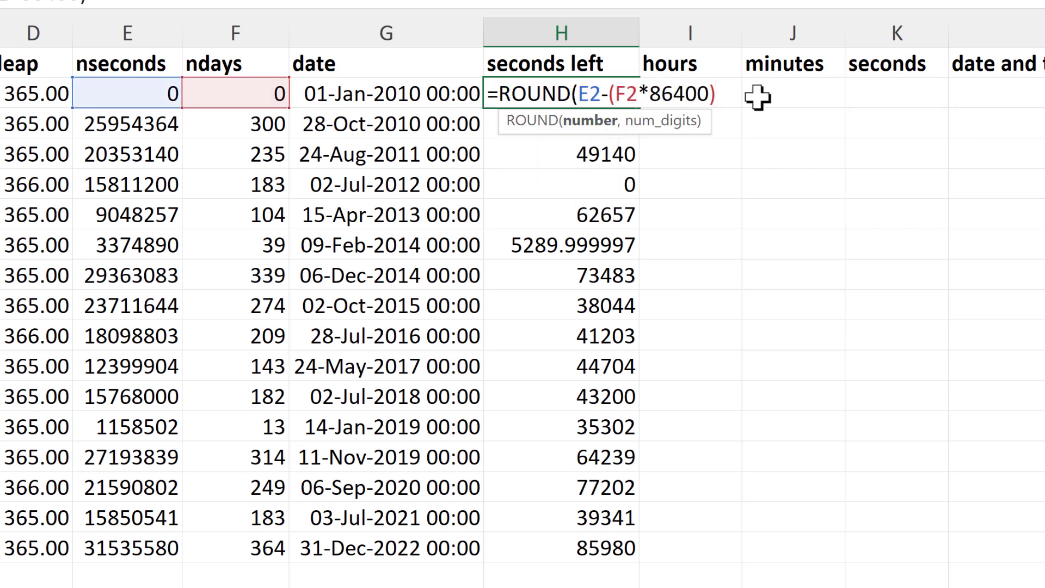
type(",0")
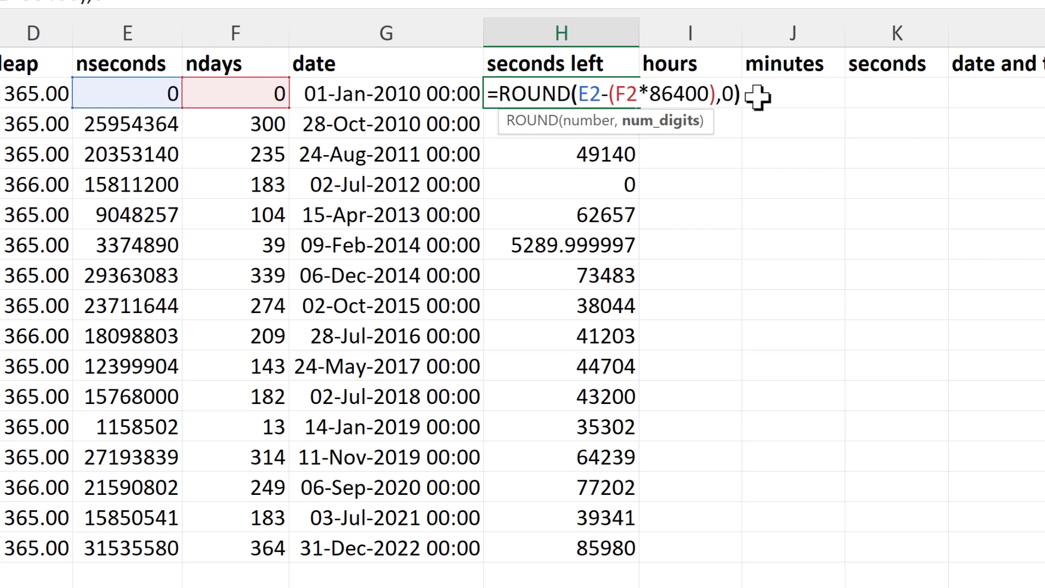
key("Right")
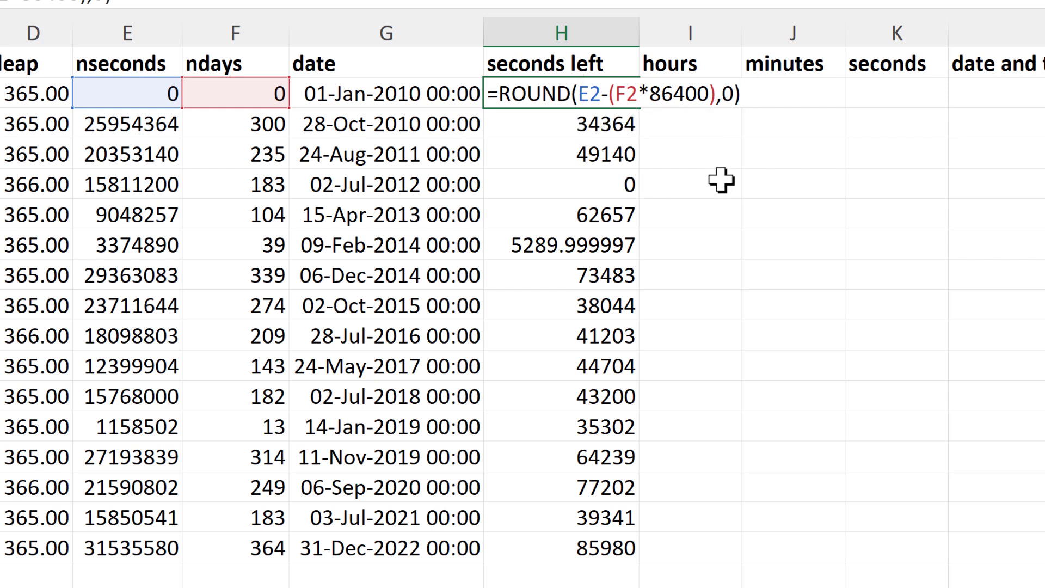
key("Return")
left_click(602, 93)
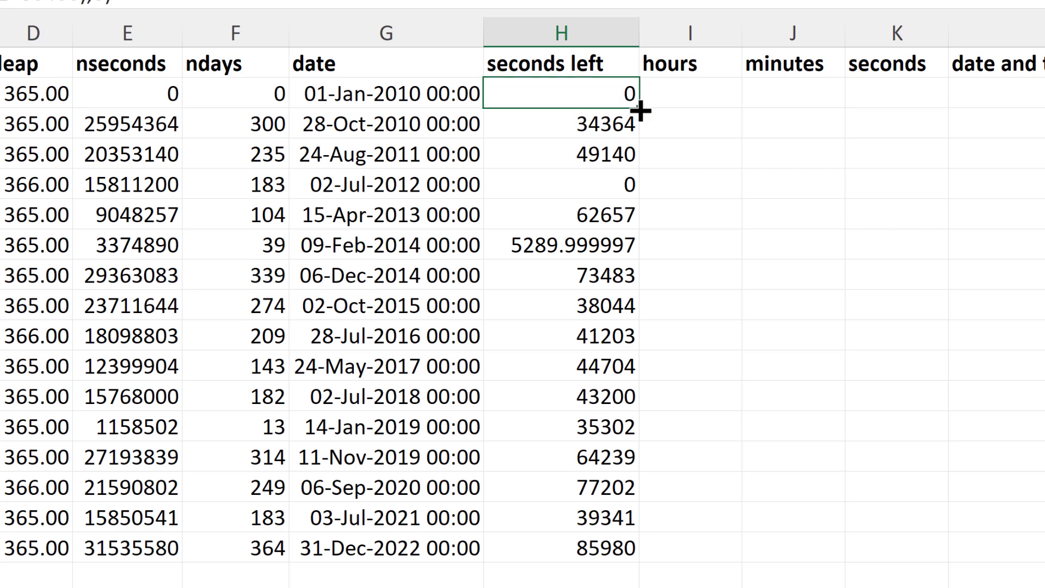
double_click(639, 109)
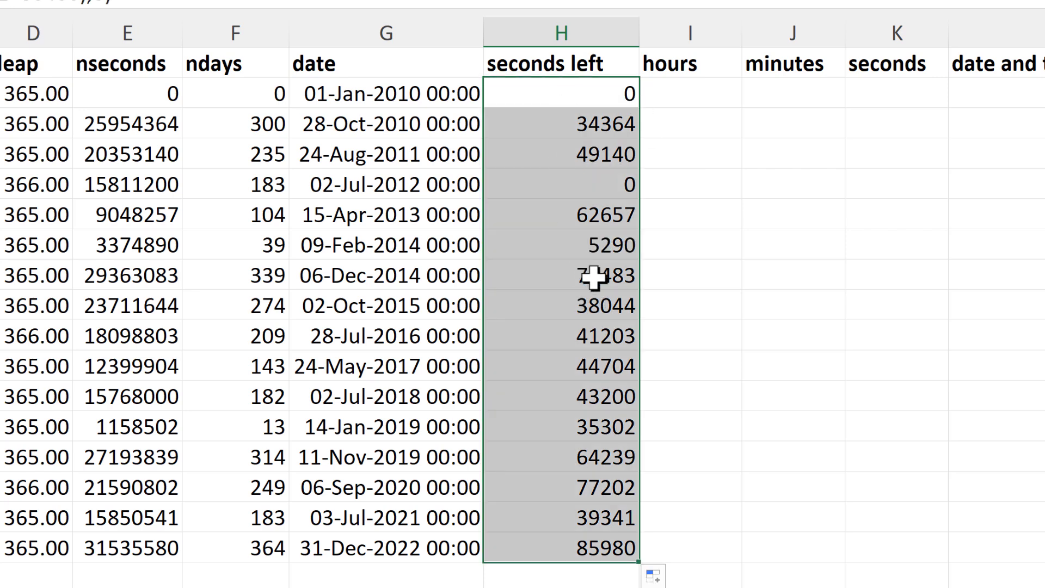
- Enter =H2/3600 in cell I2 of the hours column and fill the formula down to row 17
left_click(674, 89)
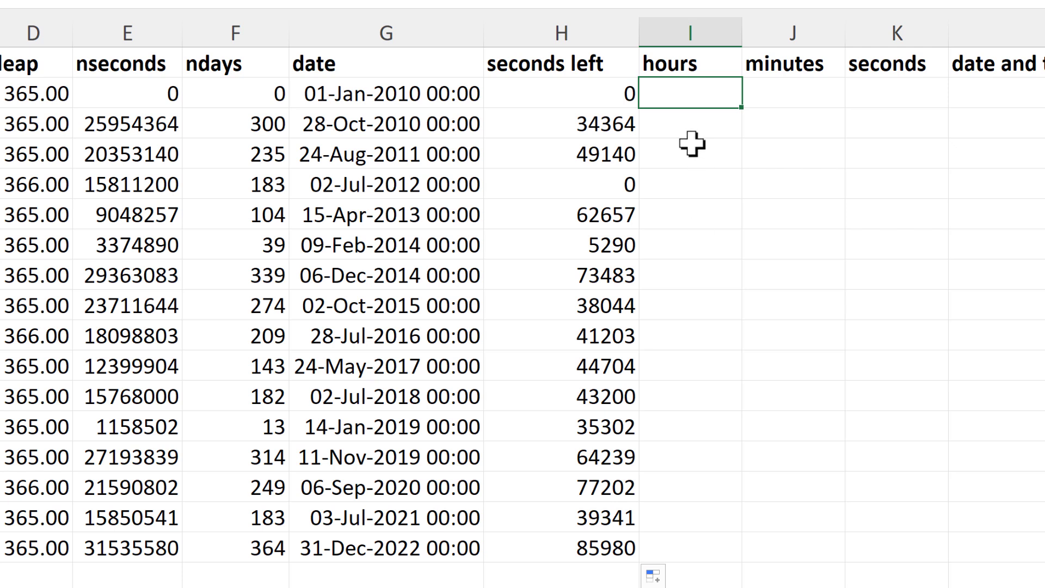
type("=")
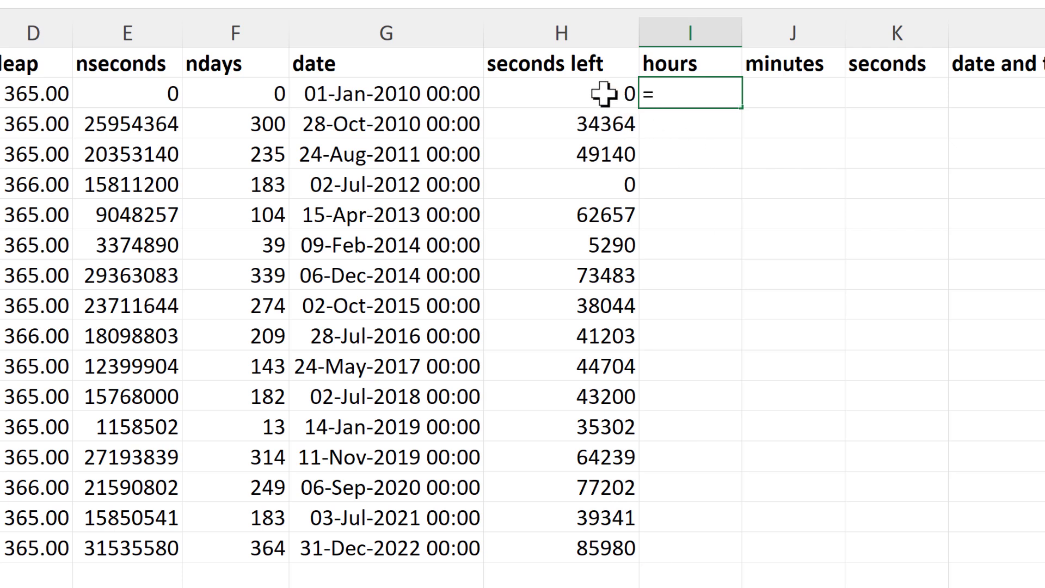
left_click(604, 94)
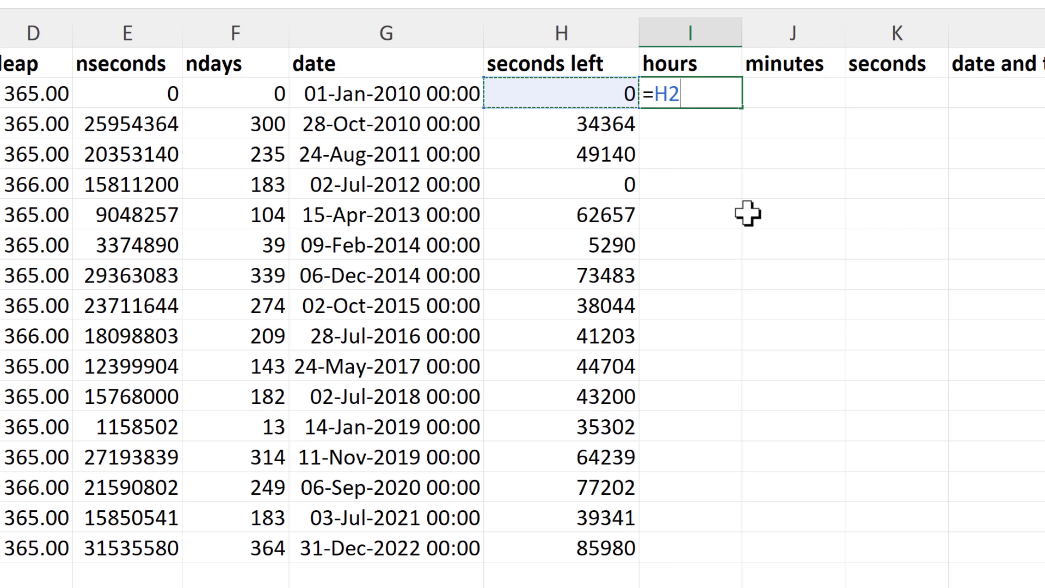
type("/3600")
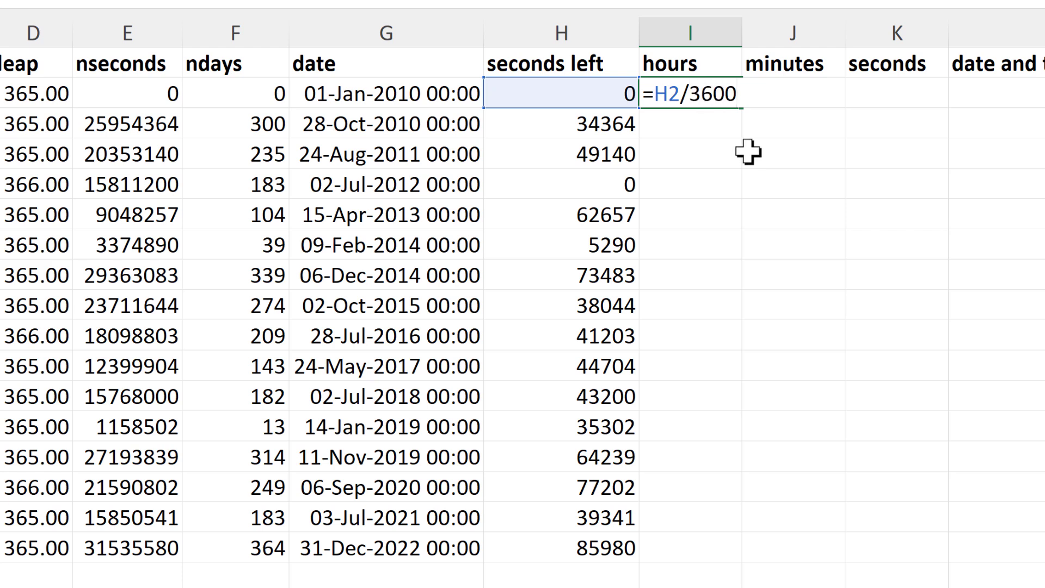
key("Return")
left_click(733, 101)
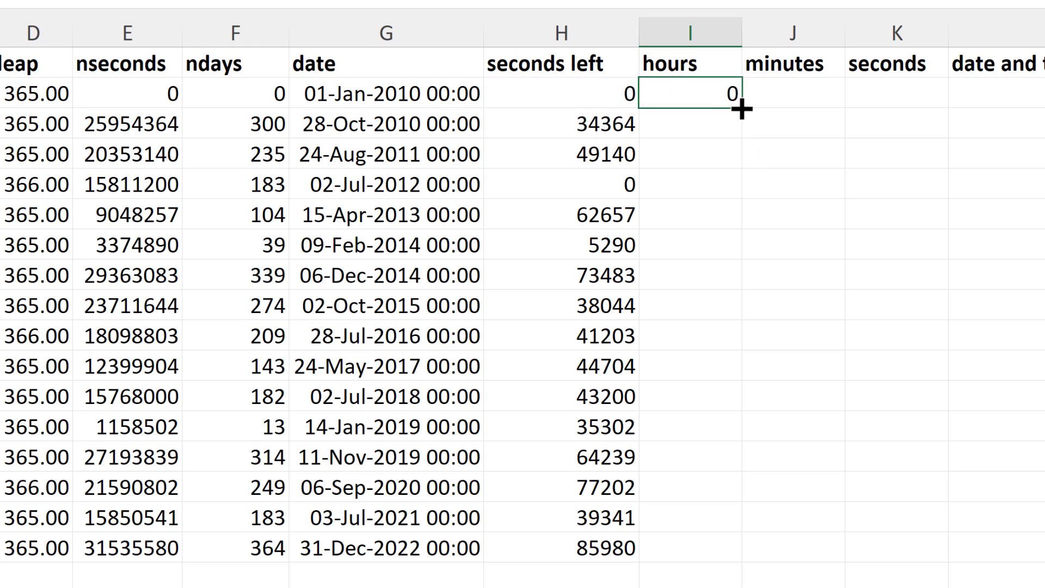
double_click(738, 107)
left_click(678, 194)
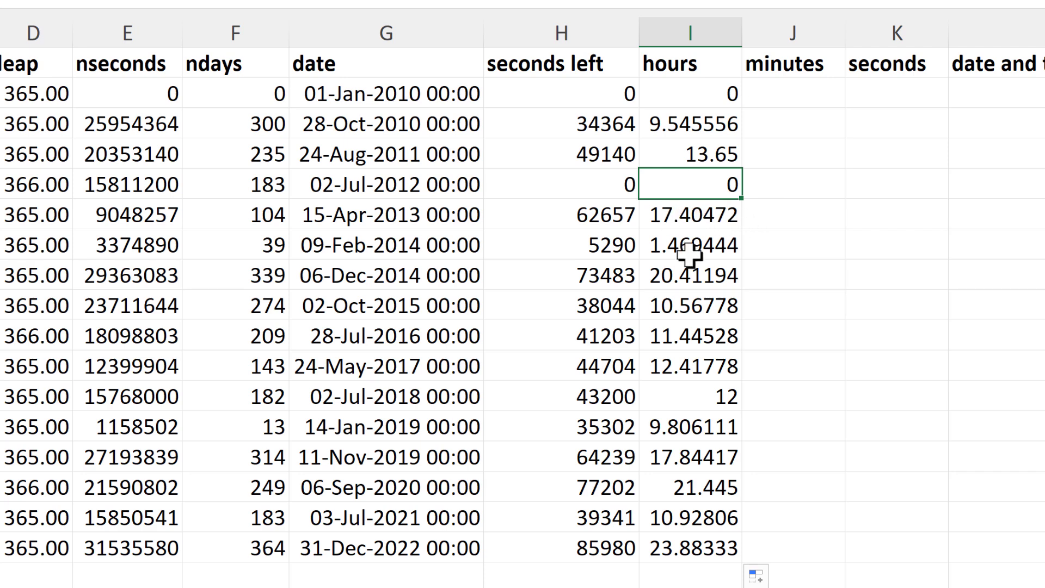
- Wrap the hours formula in cell I2 in INT as =INT(H2/3600) and fill it down to row 17
left_click(670, 96)
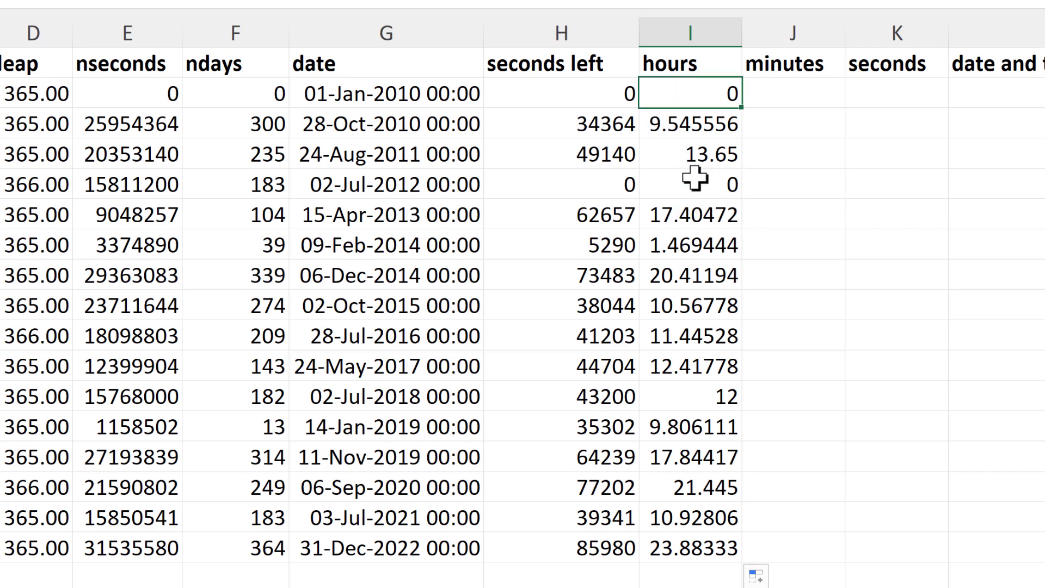
double_click(658, 93)
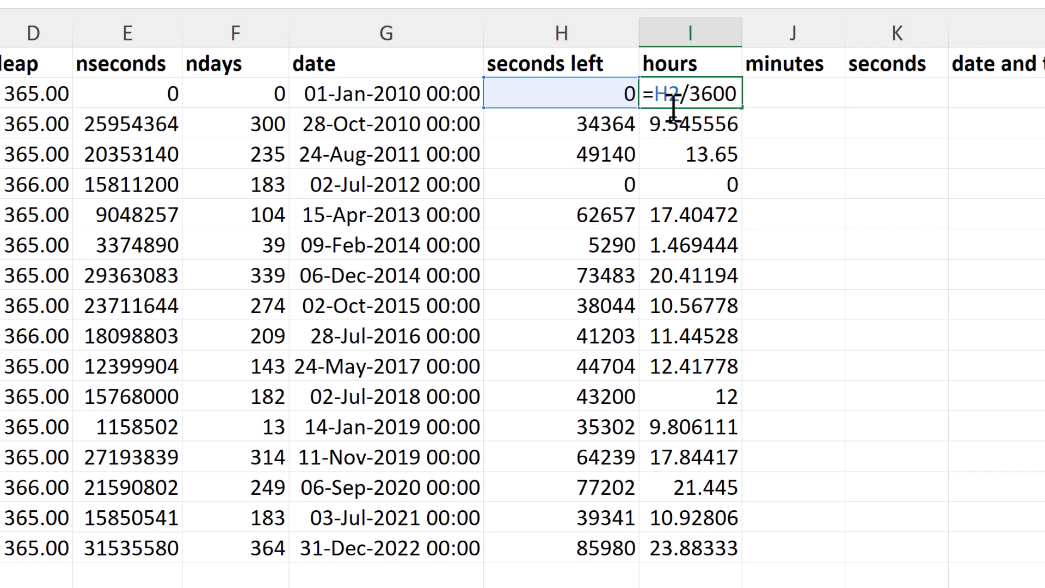
type("int")
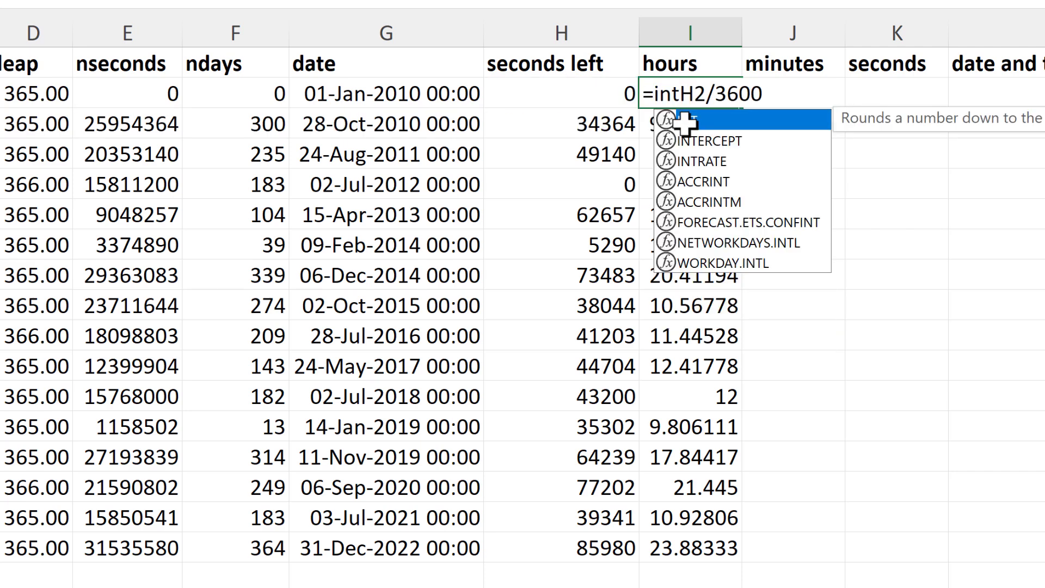
type("(")
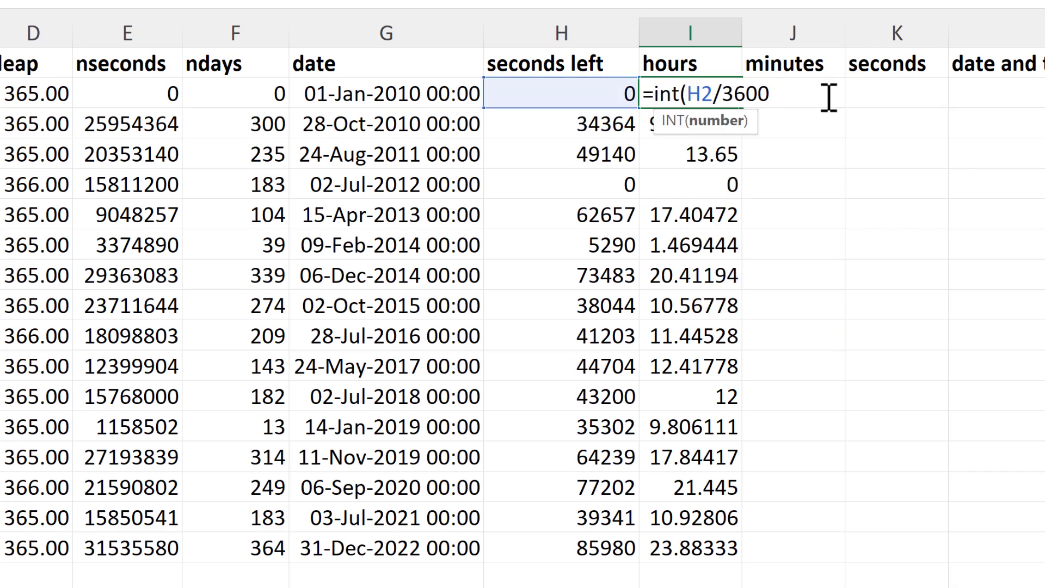
key("Return")
left_click(740, 89)
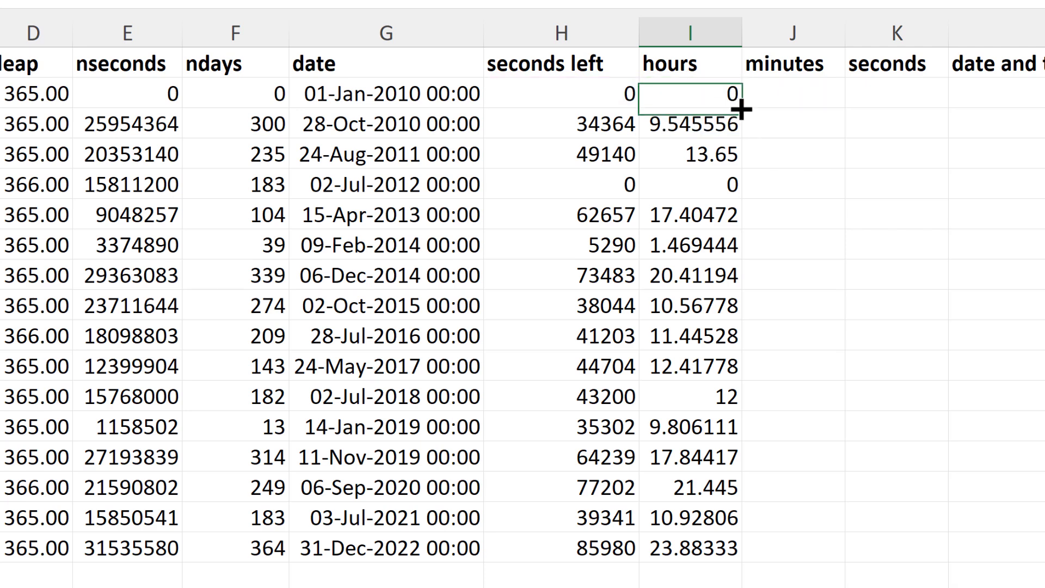
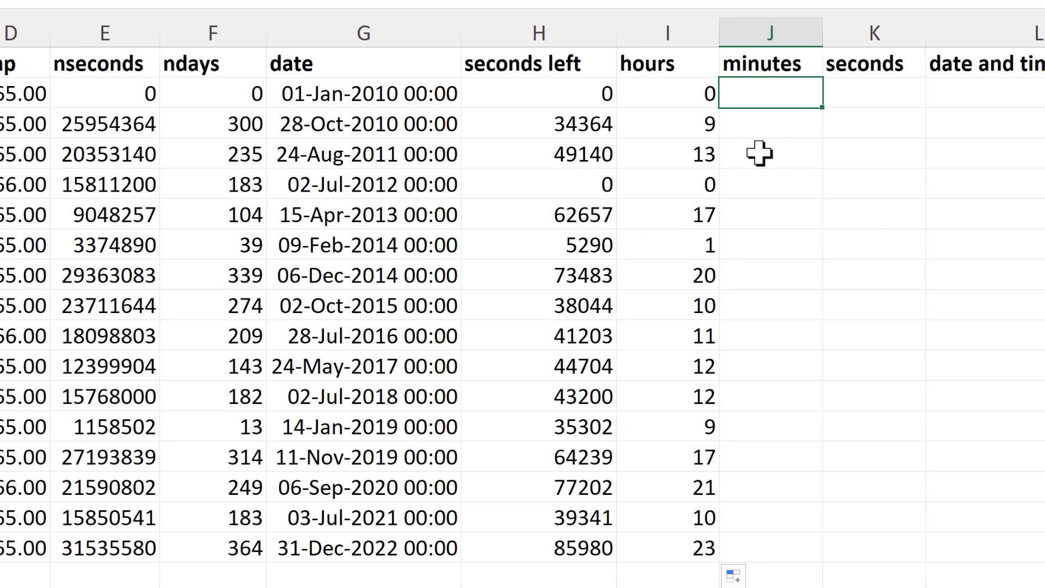
- Enter =I2*3600 in cell J2 of the minutes column and fill the formula down to row 17
scroll(760, 152, "right", 3)
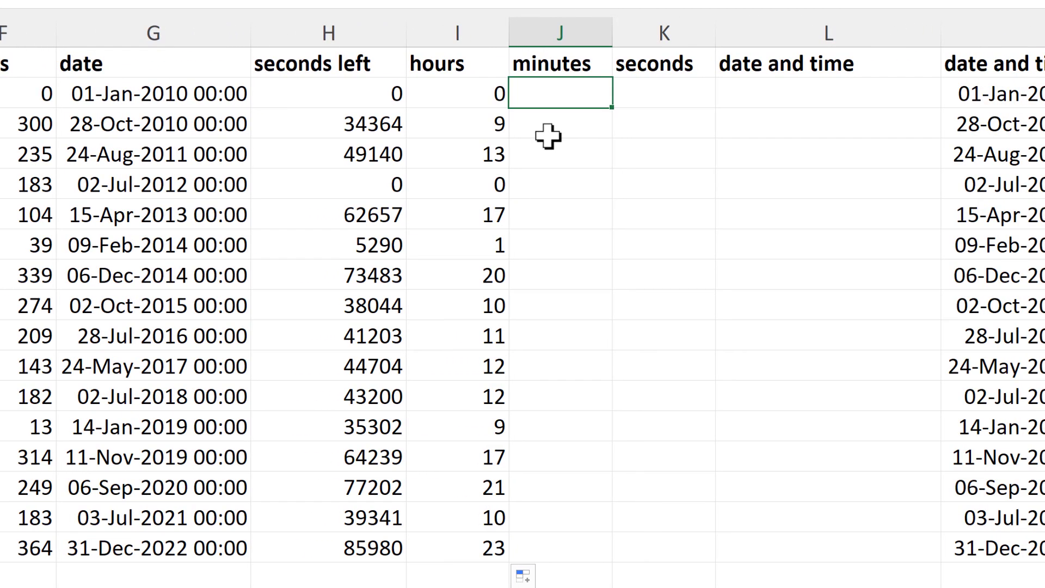
left_click(486, 96)
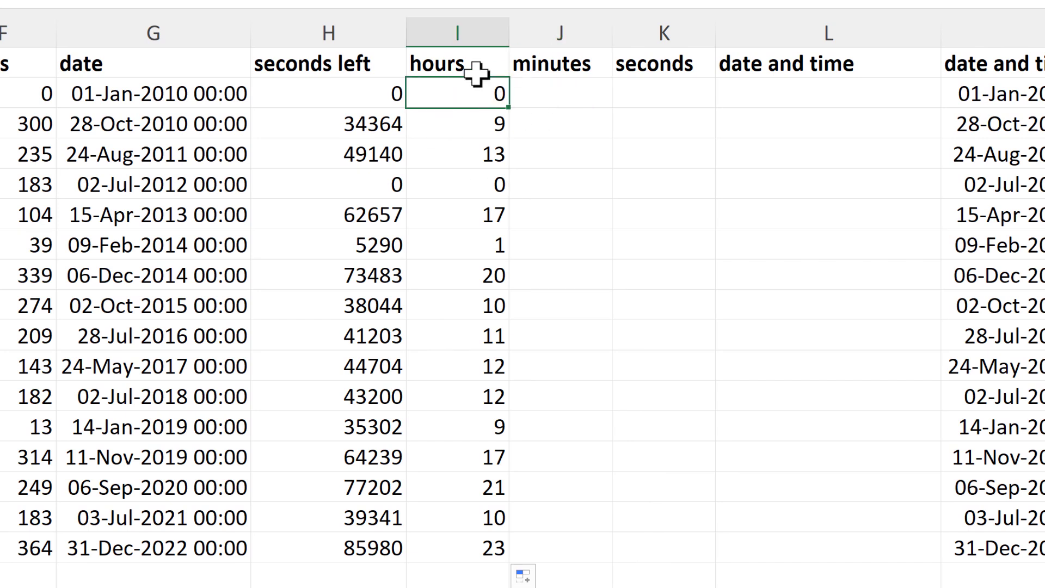
left_click(544, 90)
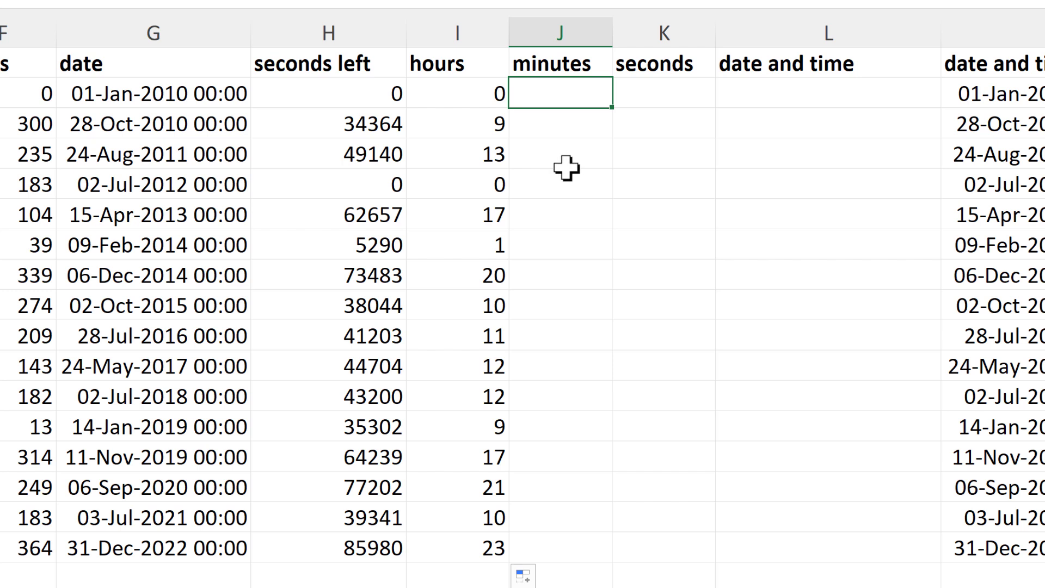
type("=")
key("Left")
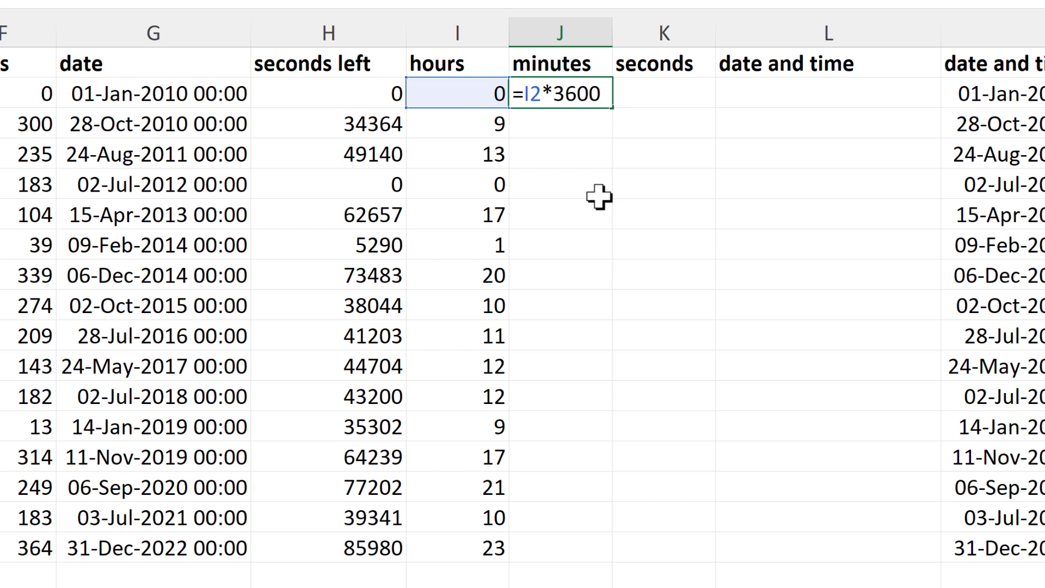
key("Return")
left_click(588, 93)
double_click(613, 108)
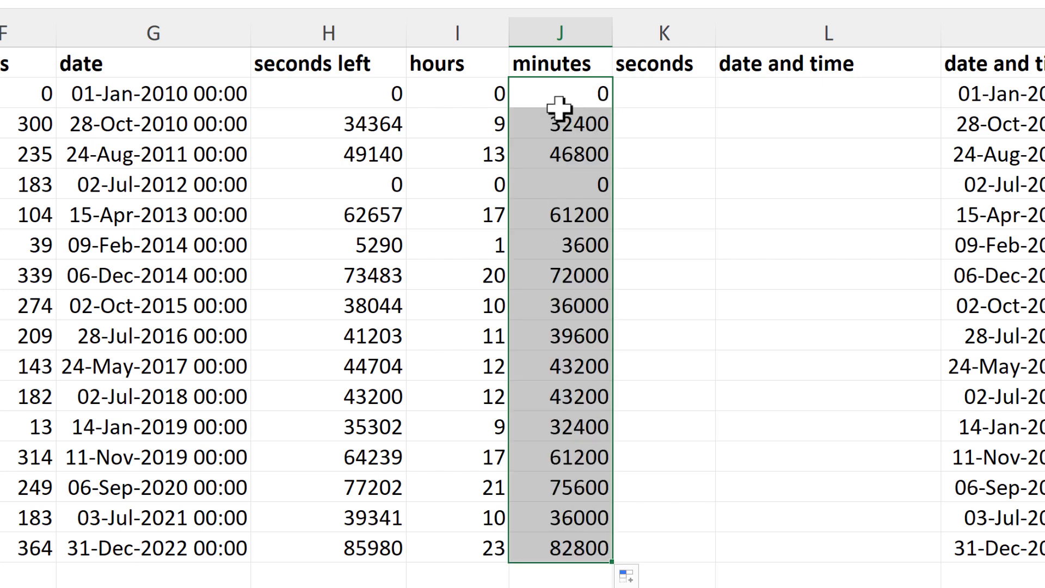
left_click_drag(359, 95, 362, 550)
- Change the minutes formula in cell J2 to =H2-(I2*3600) and fill it down to row 17
left_click(595, 95)
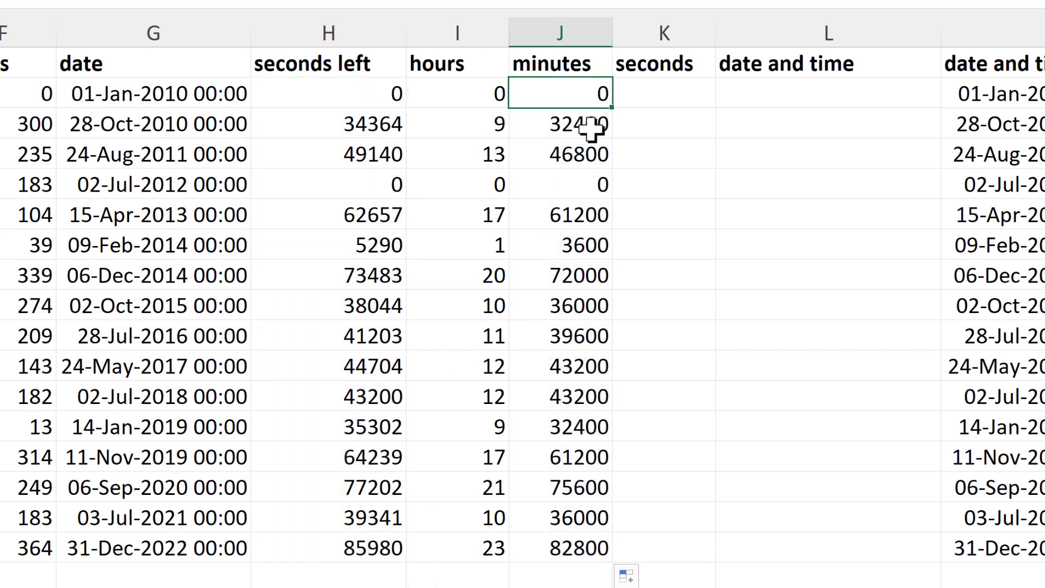
key("F2")
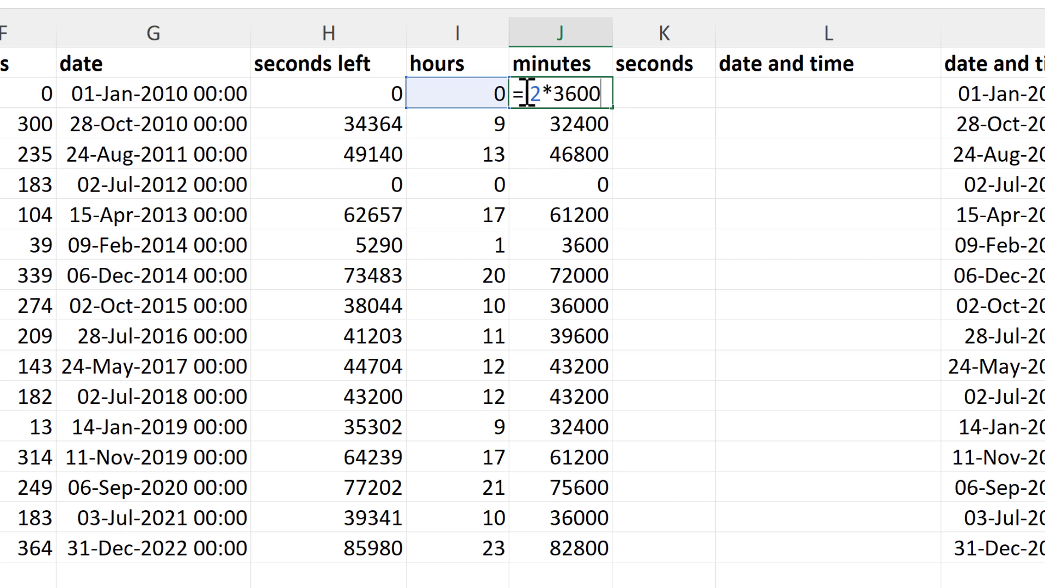
left_click(527, 93)
type("(")
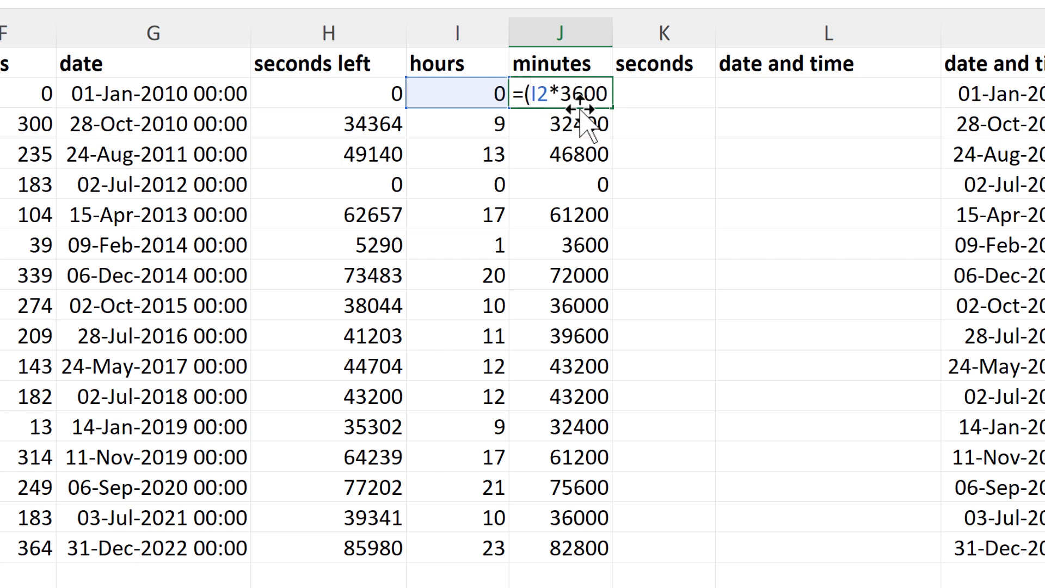
left_click(607, 93)
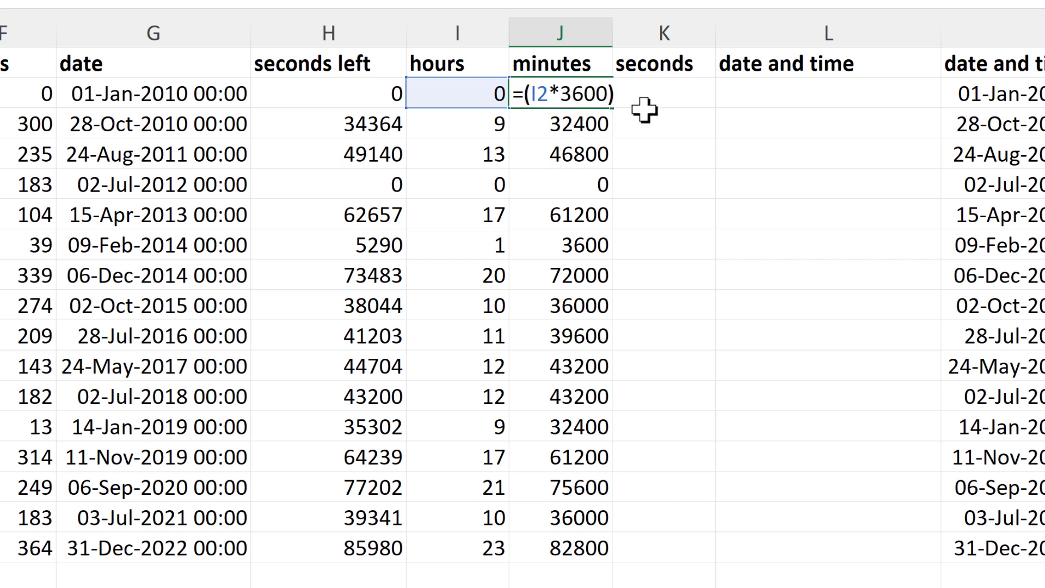
left_click(524, 96)
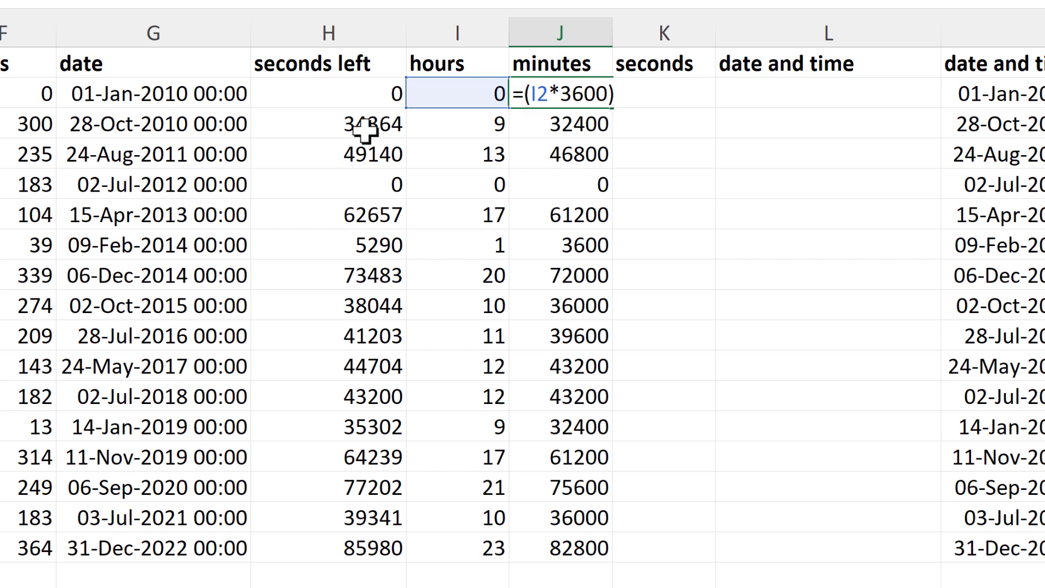
left_click(326, 94)
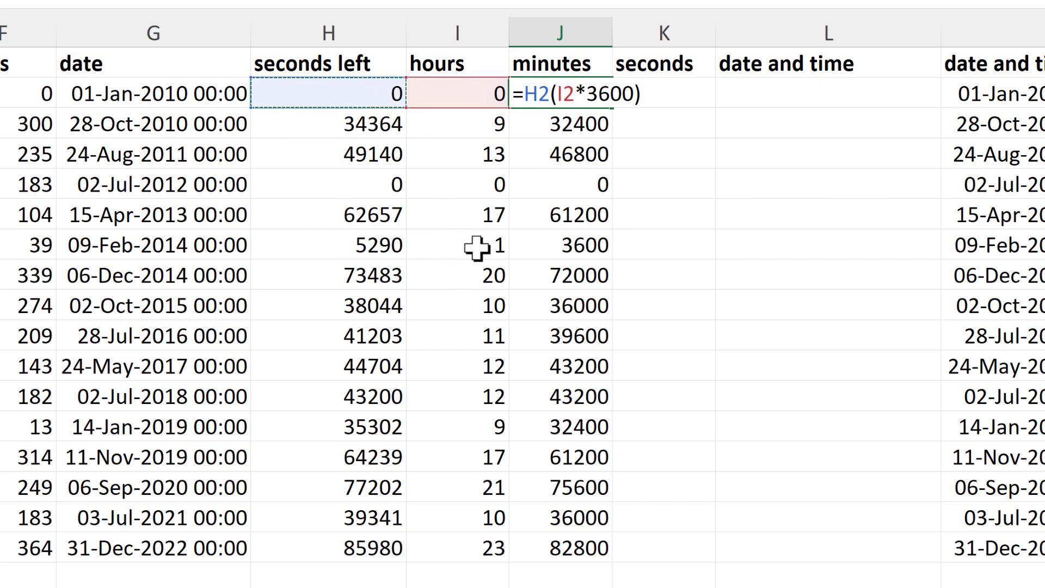
type("-")
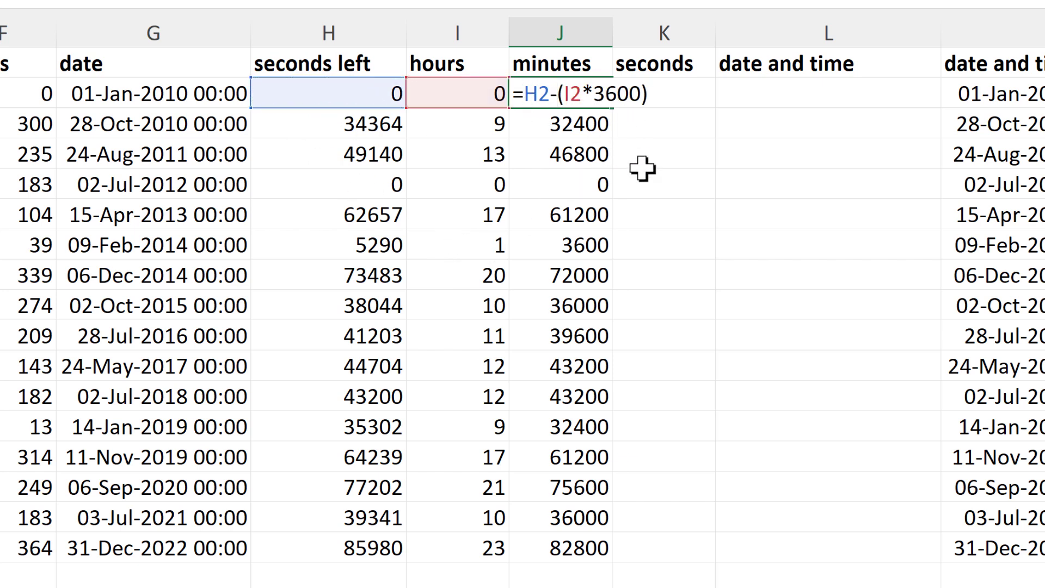
key("Return")
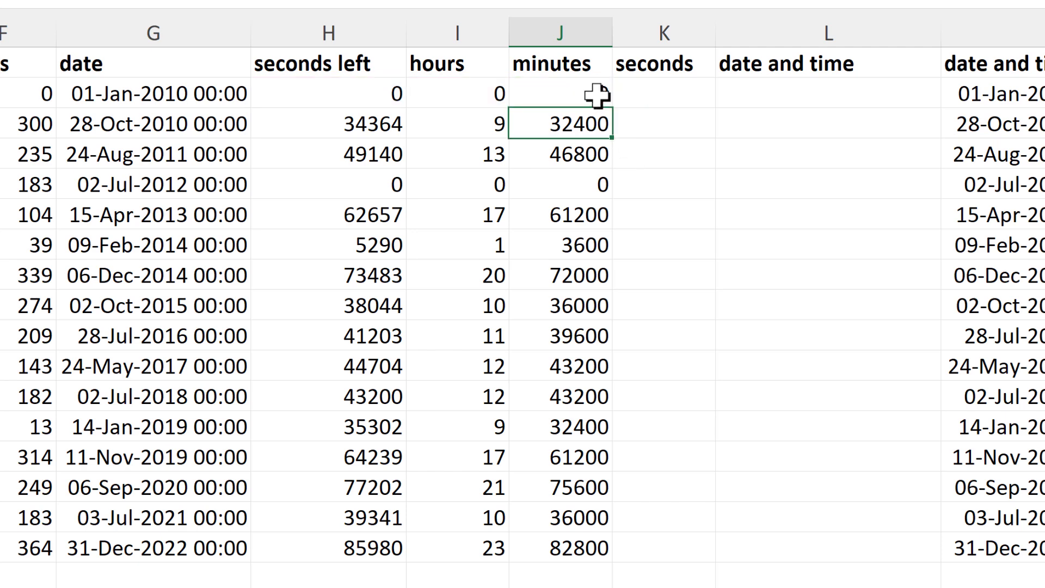
left_click(599, 97)
double_click(612, 108)
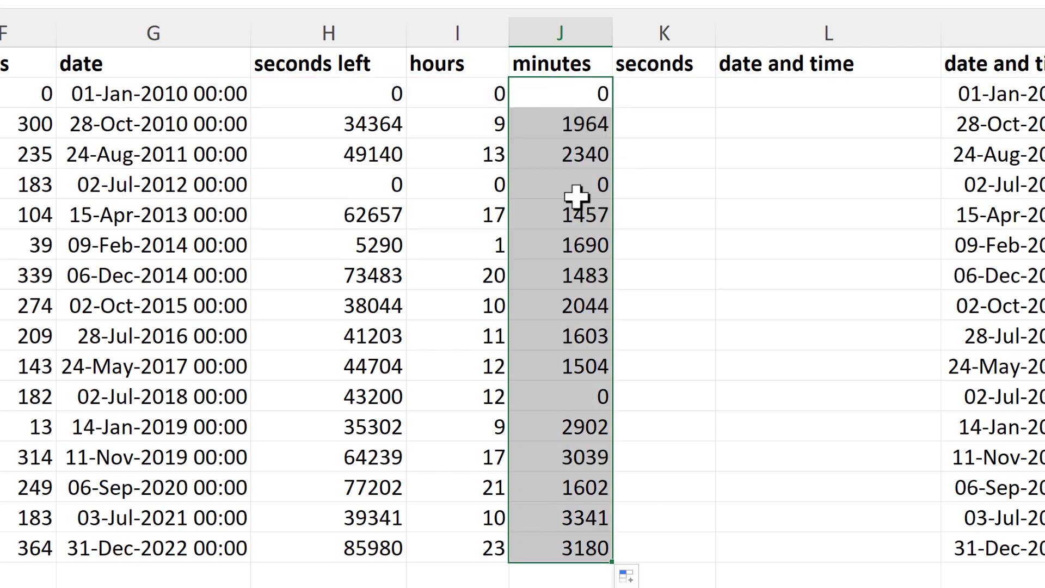
- Divide the minutes formula in cell J2 by 60 as =(H2-(I2*3600))/60 and fill it down to row 17
left_click(573, 95)
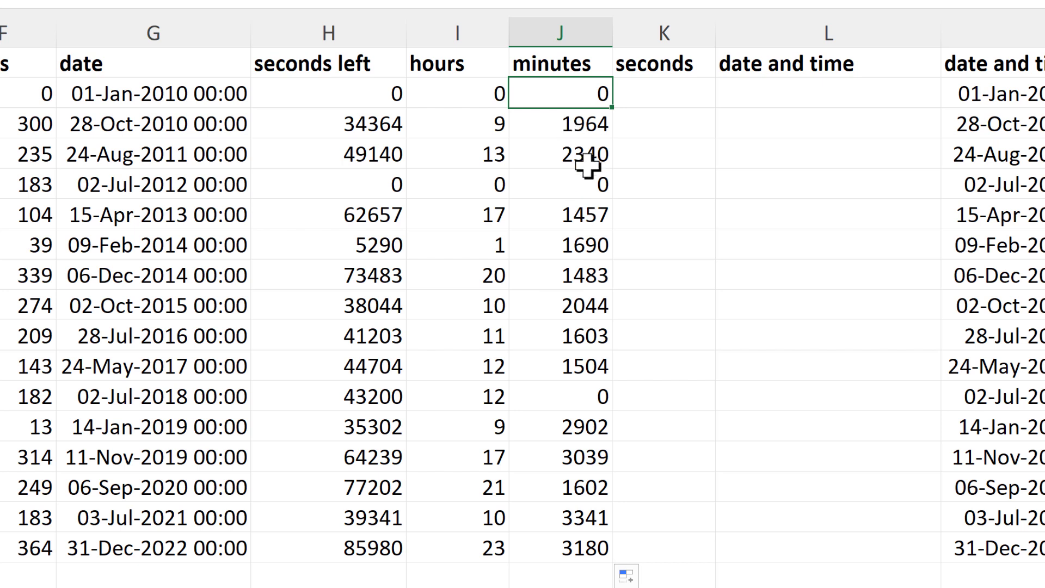
key("F2")
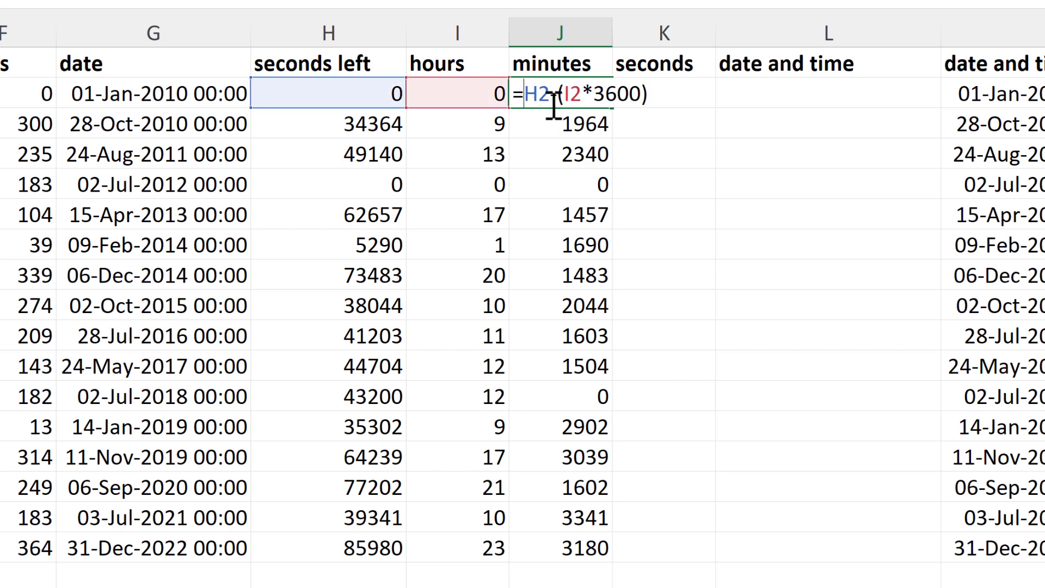
type("(")
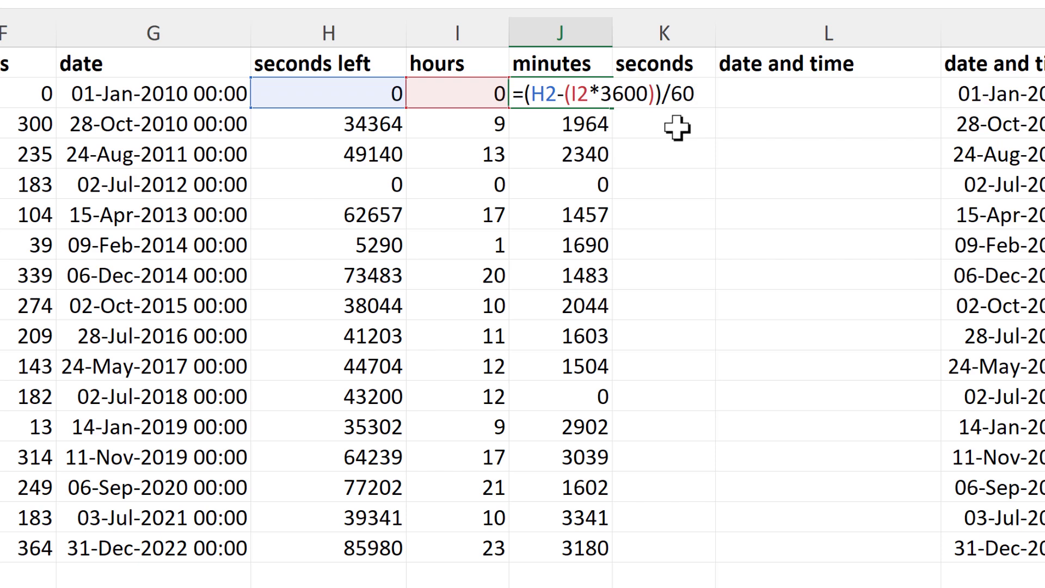
key("Return")
left_click(599, 90)
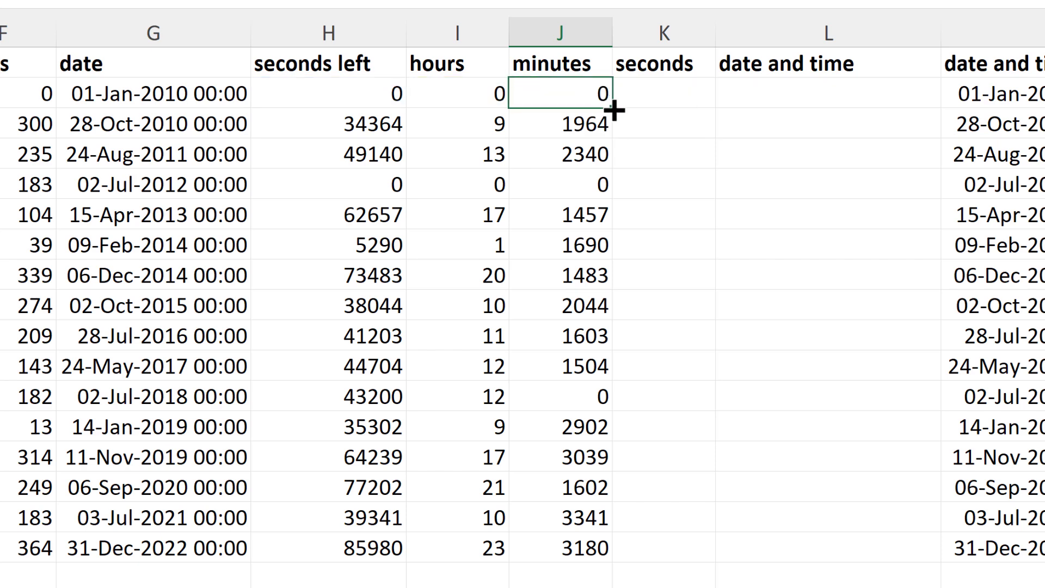
double_click(614, 109)
left_click(581, 135)
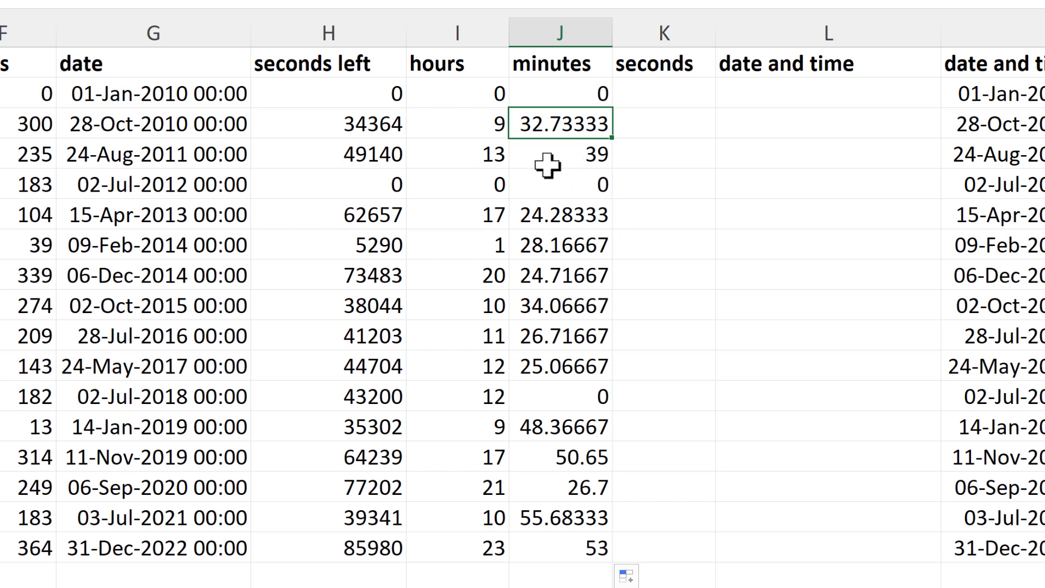
- Wrap the minutes formula in cell J2 in INT as =INT((H2-(I2*3600))/60) and fill it down to row 17
left_click(554, 93)
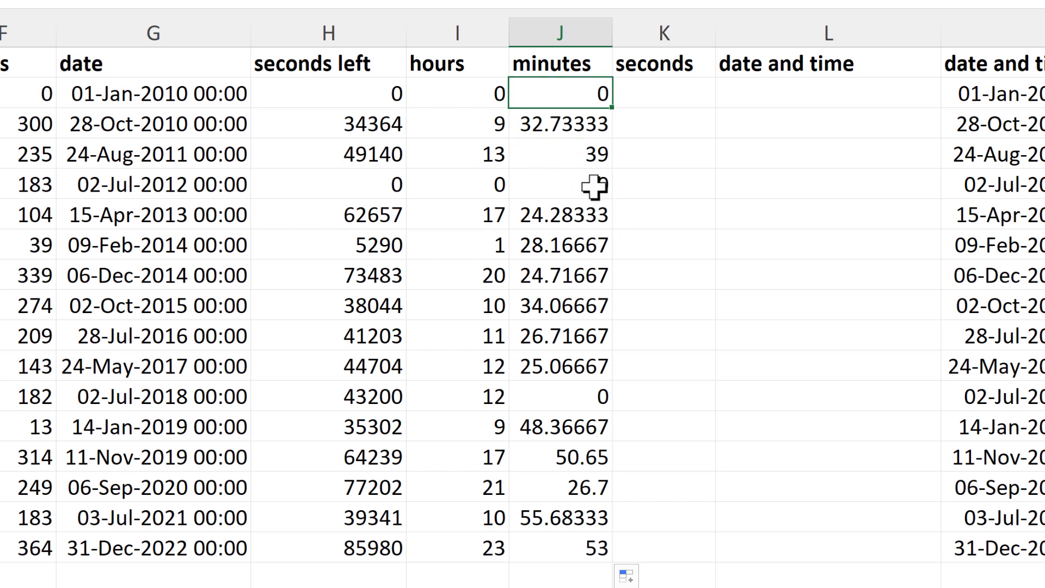
double_click(553, 93)
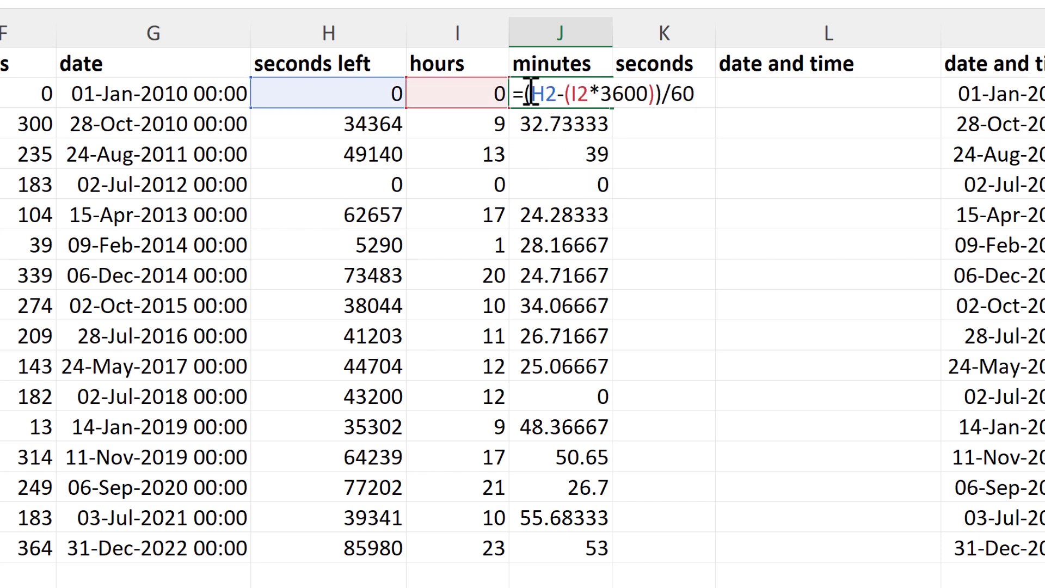
type("int")
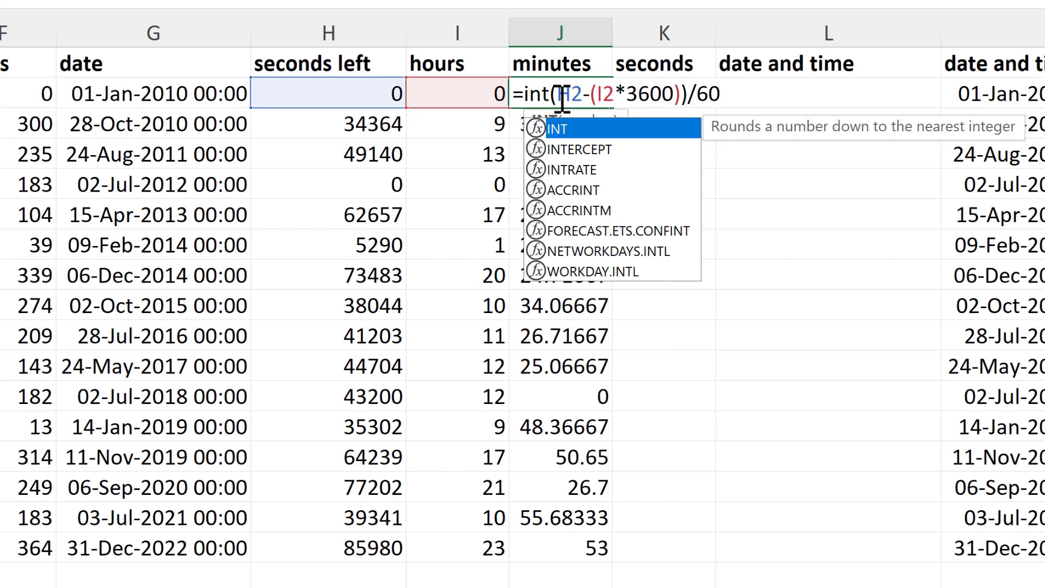
type("(")
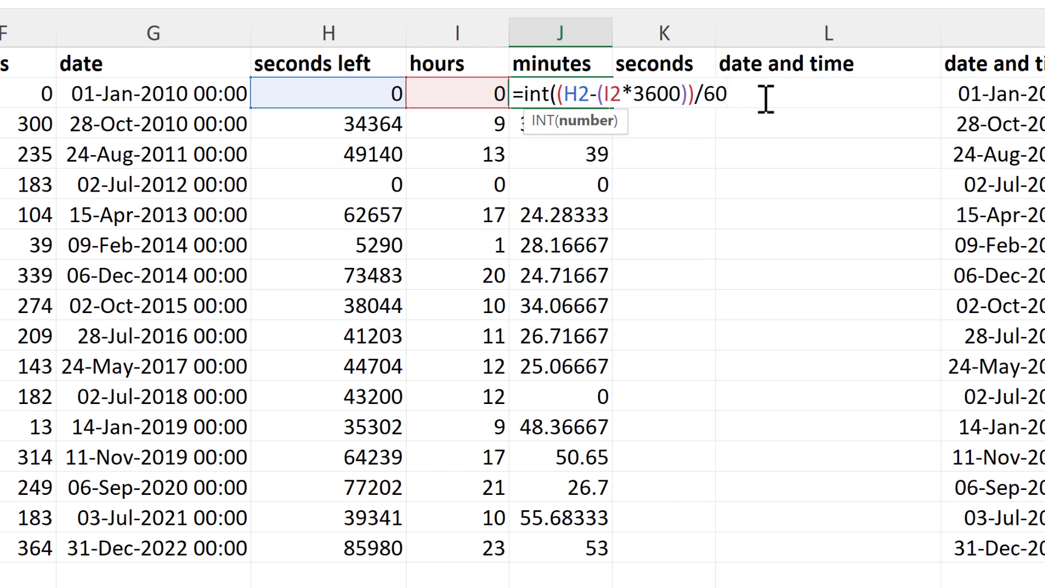
type(")")
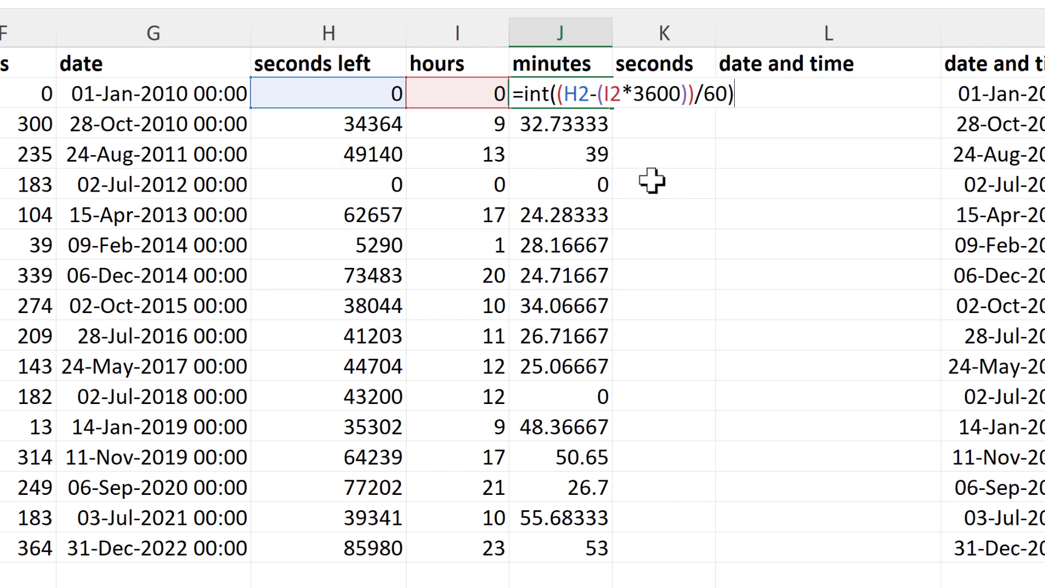
key("Return")
left_click(604, 101)
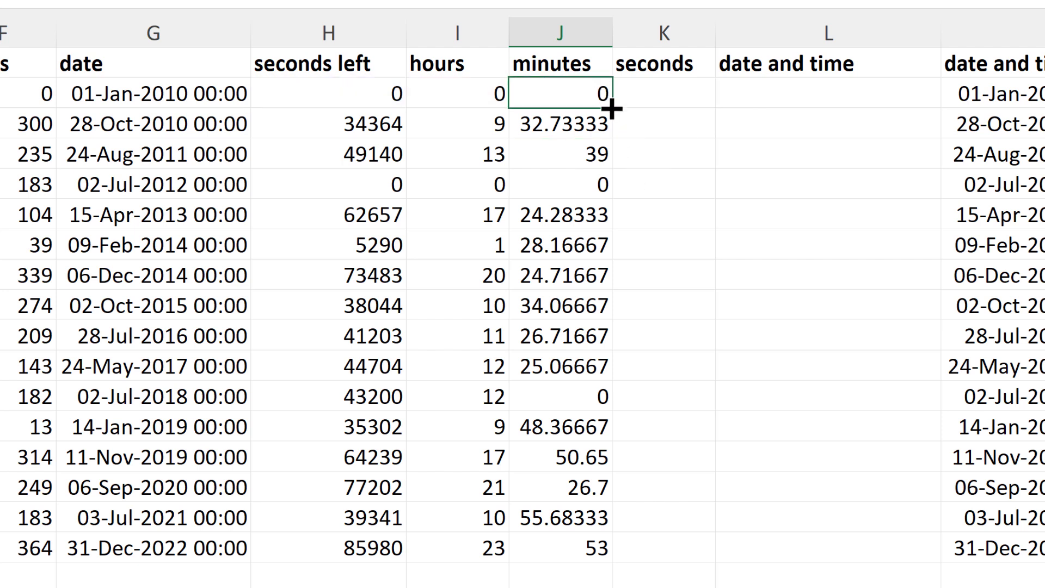
double_click(612, 109)
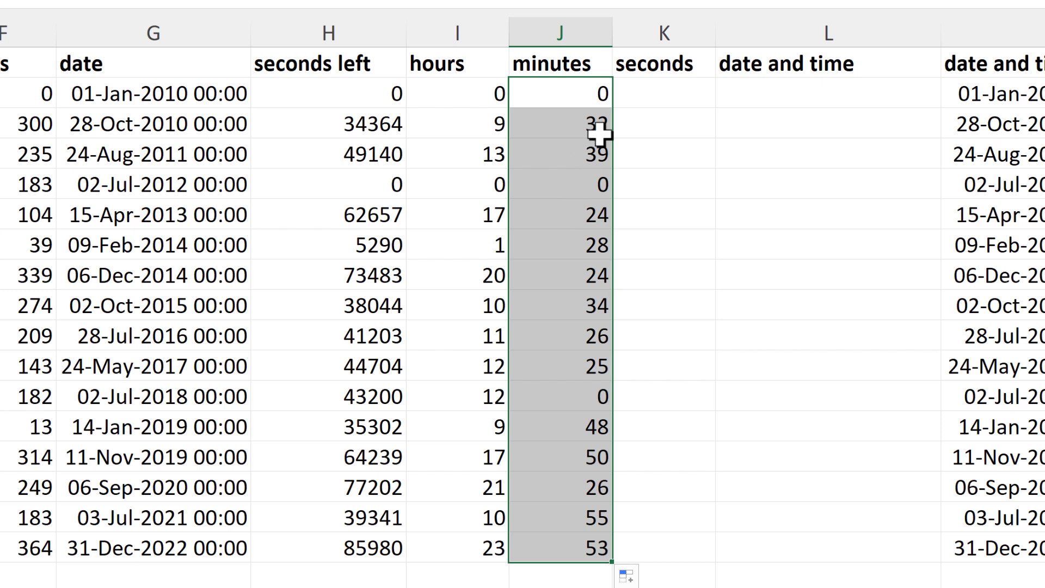
- Enter =H2-(I2*3600)-(J2*60) in cell K2 of the seconds column and fill the formula down to row 17
left_click(651, 93)
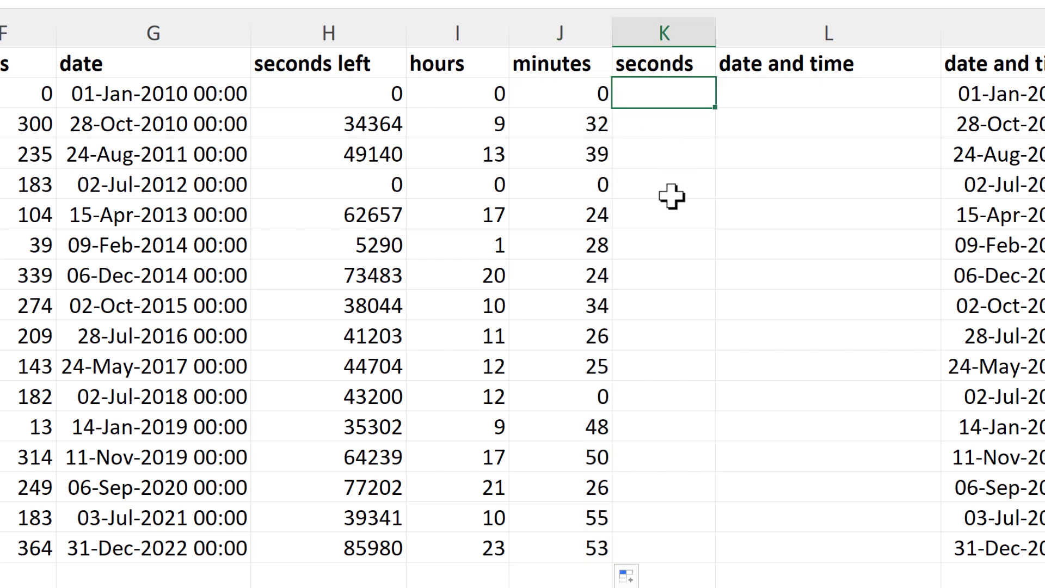
type("=")
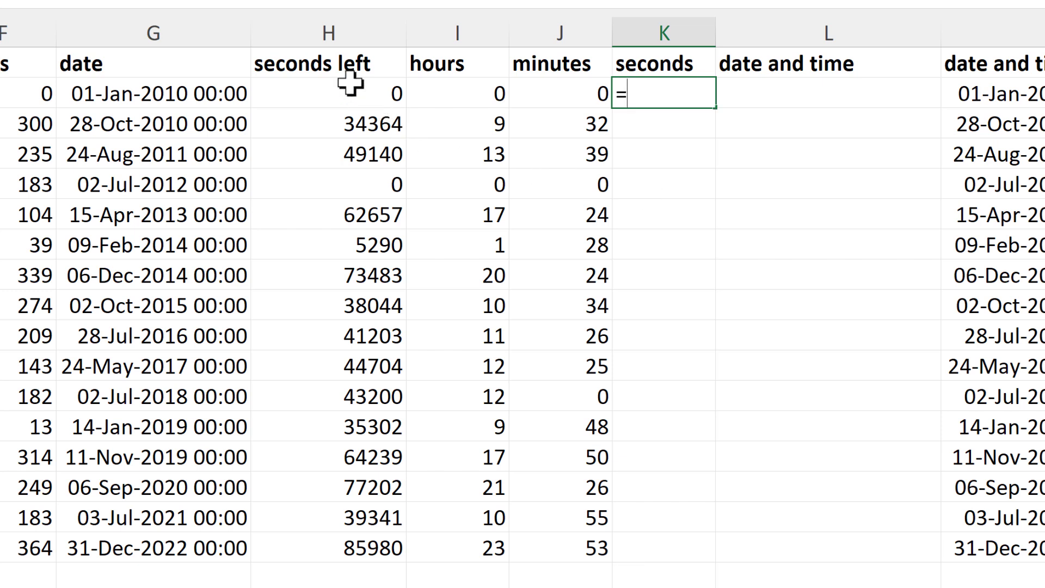
left_click(353, 93)
type("-(")
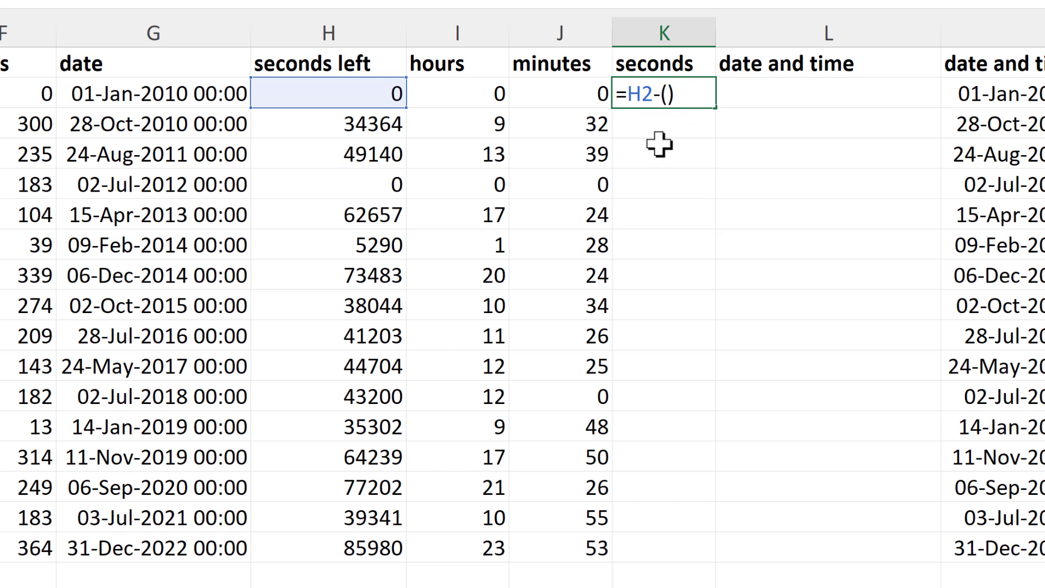
left_click(437, 94)
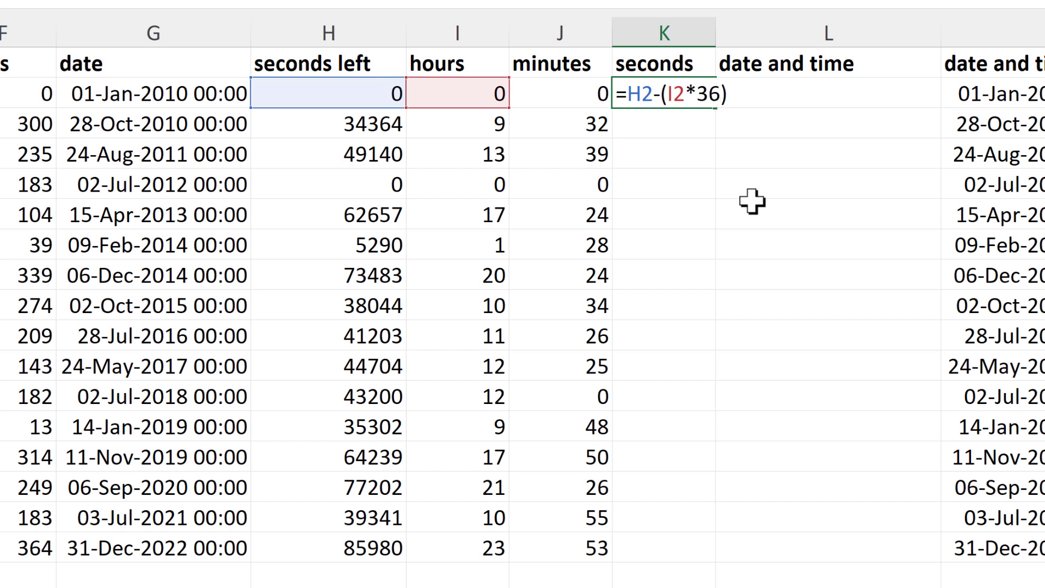
key("Right")
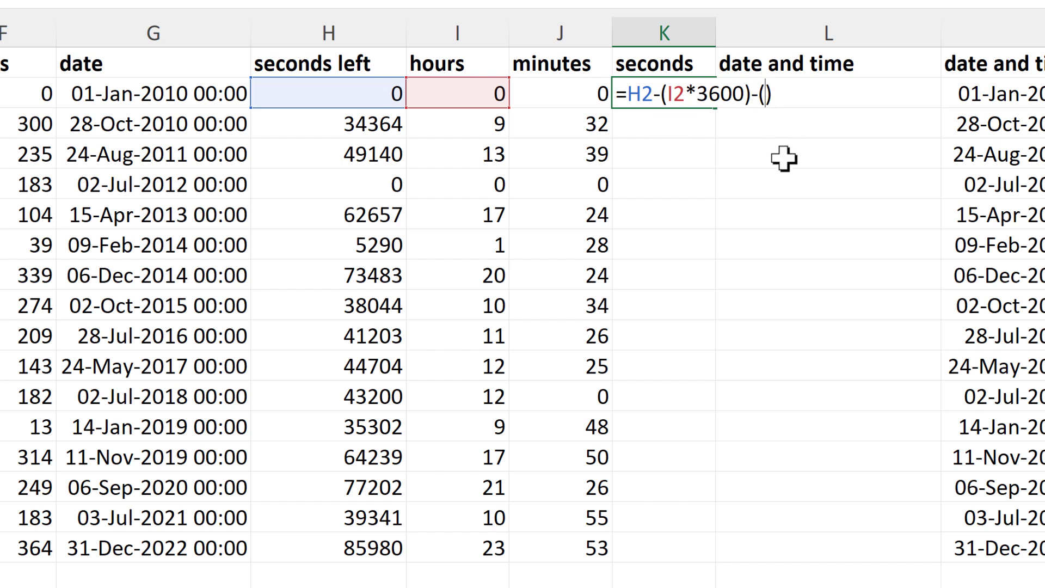
left_click(570, 106)
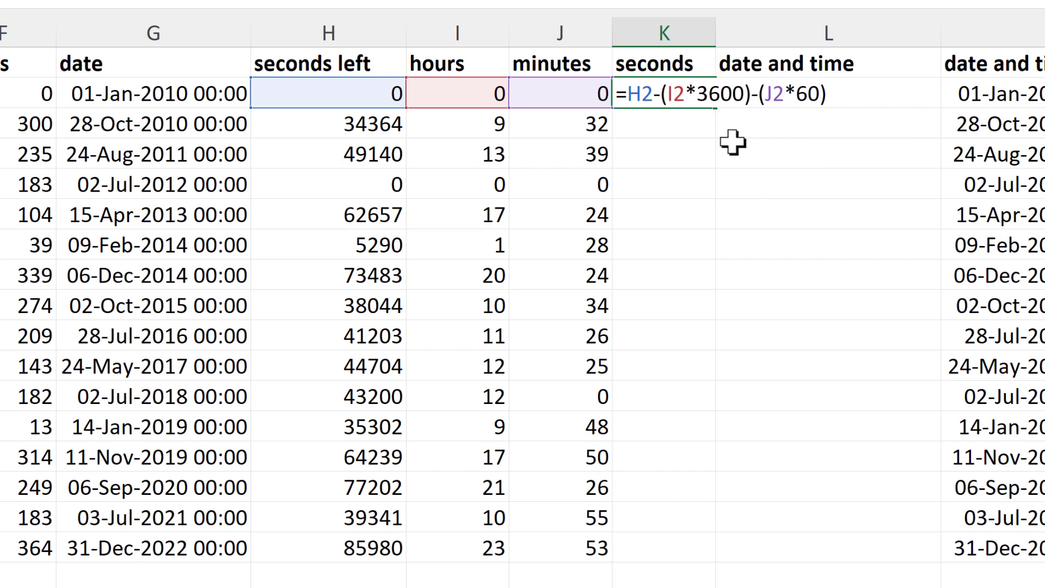
key("Return")
left_click(703, 101)
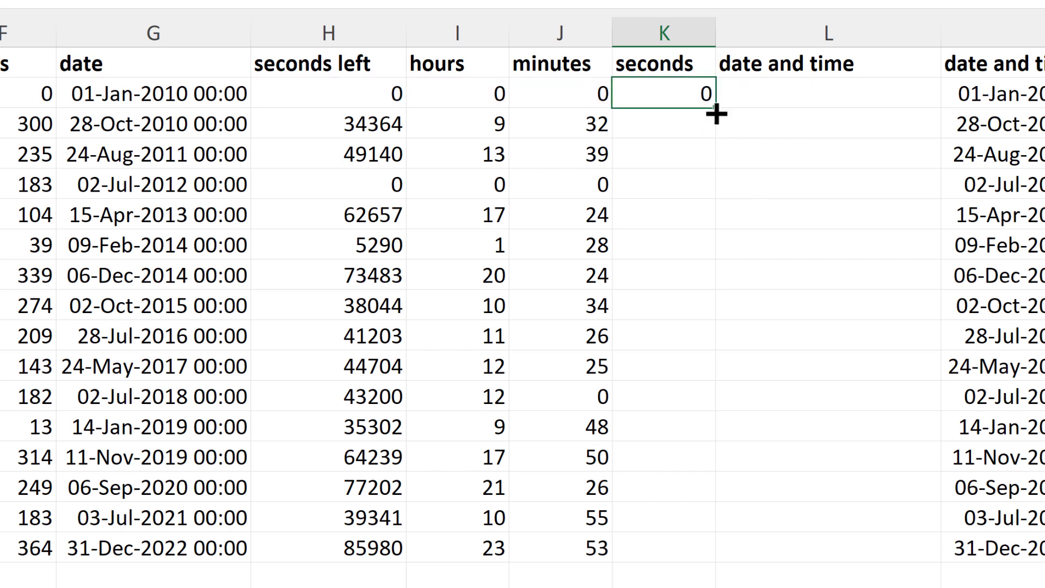
double_click(716, 114)
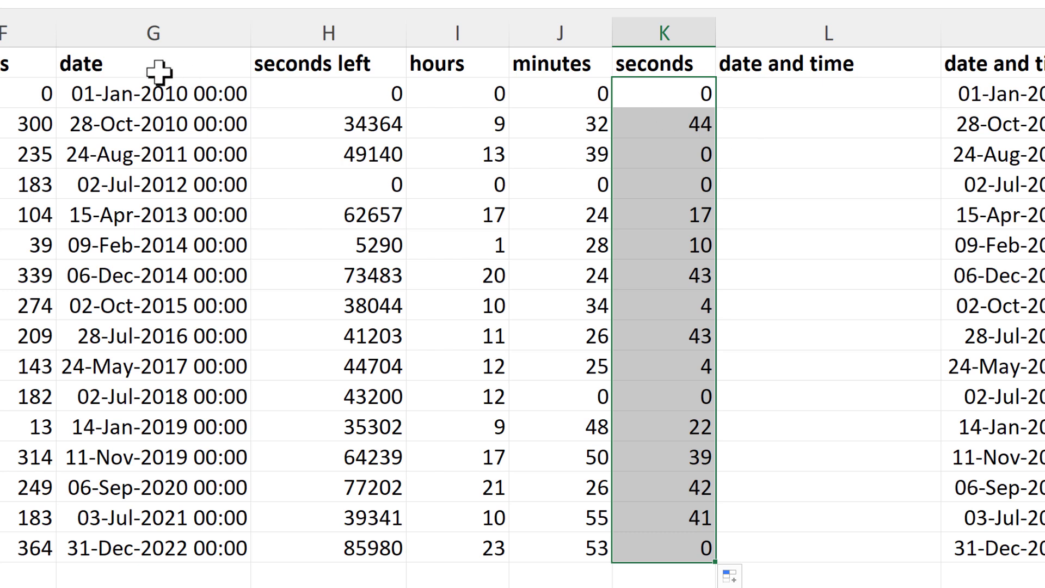
- Enter =G2+TIME(I2,J2,K2) in cell L2 of the date and time column and fill the formula down to row 17
left_click(158, 71)
left_click(479, 64)
left_click(572, 63)
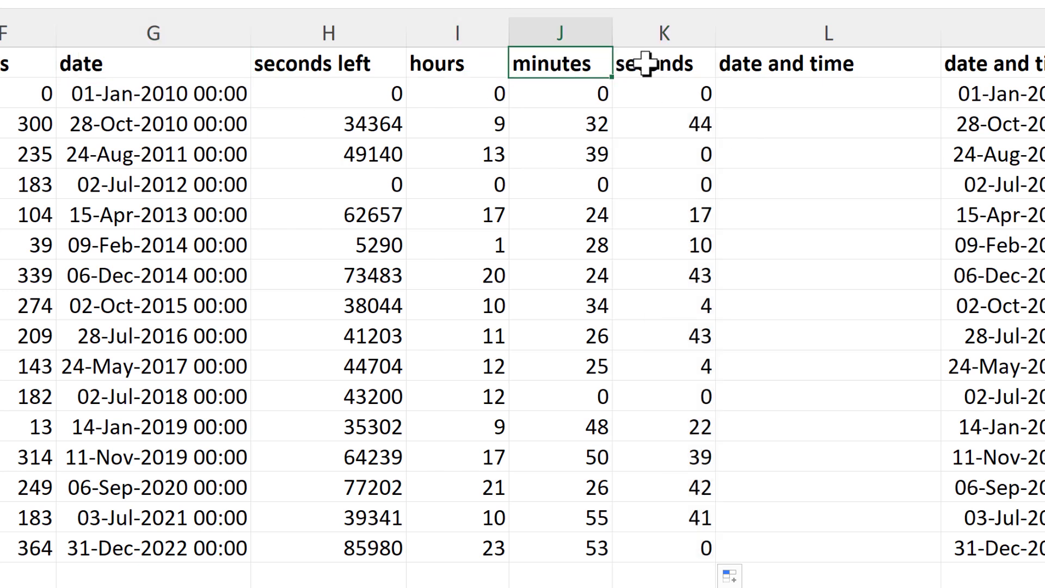
left_click(647, 65)
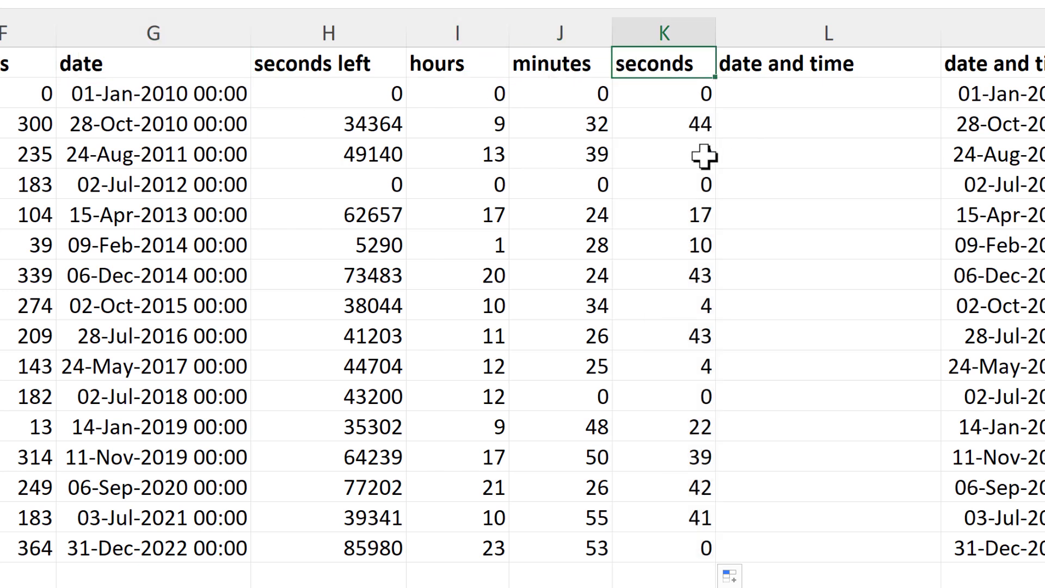
left_click(748, 100)
type("=")
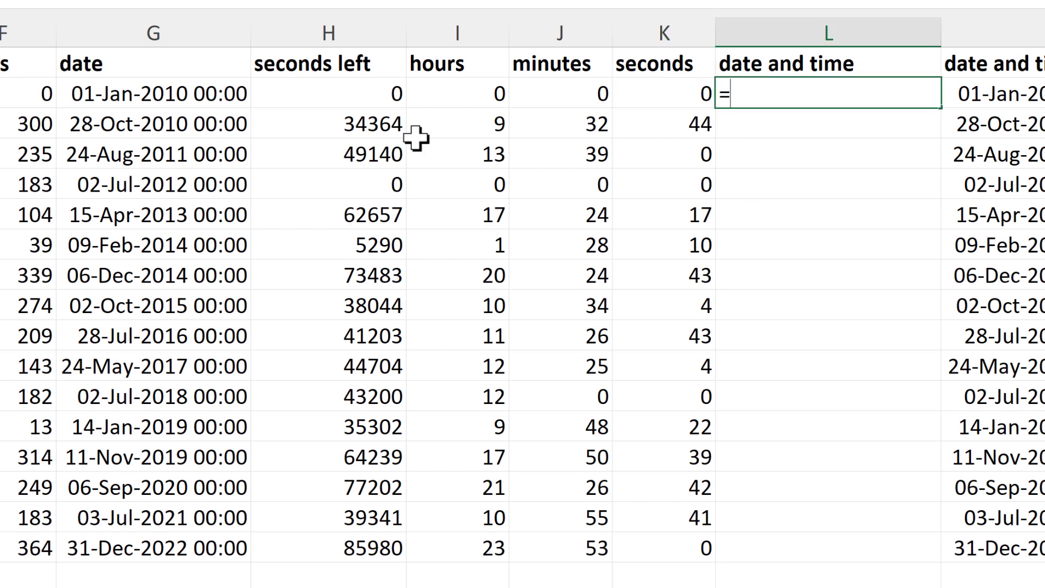
left_click(217, 96)
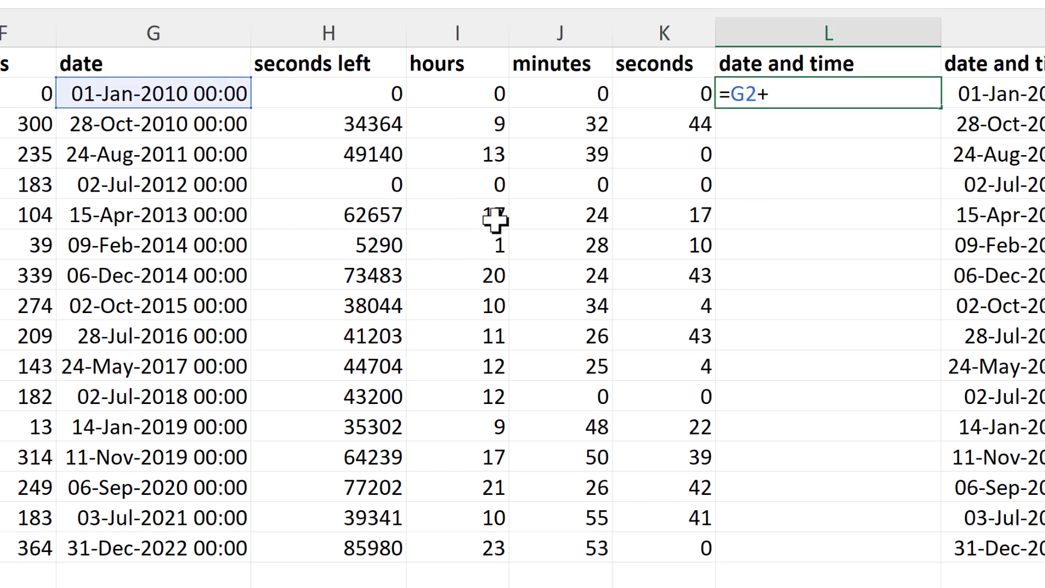
type("+time")
key("Tab")
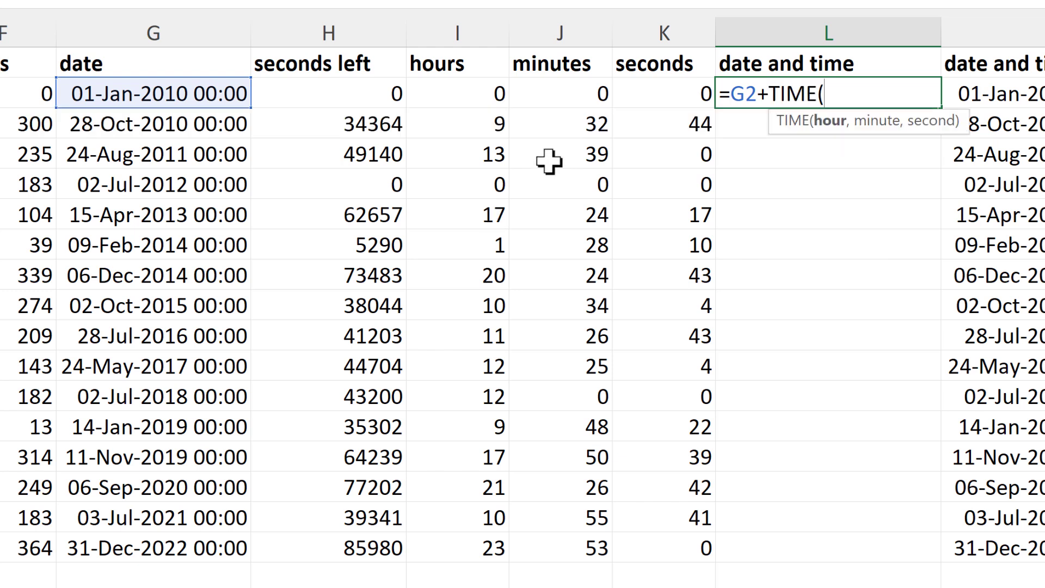
left_click(447, 96)
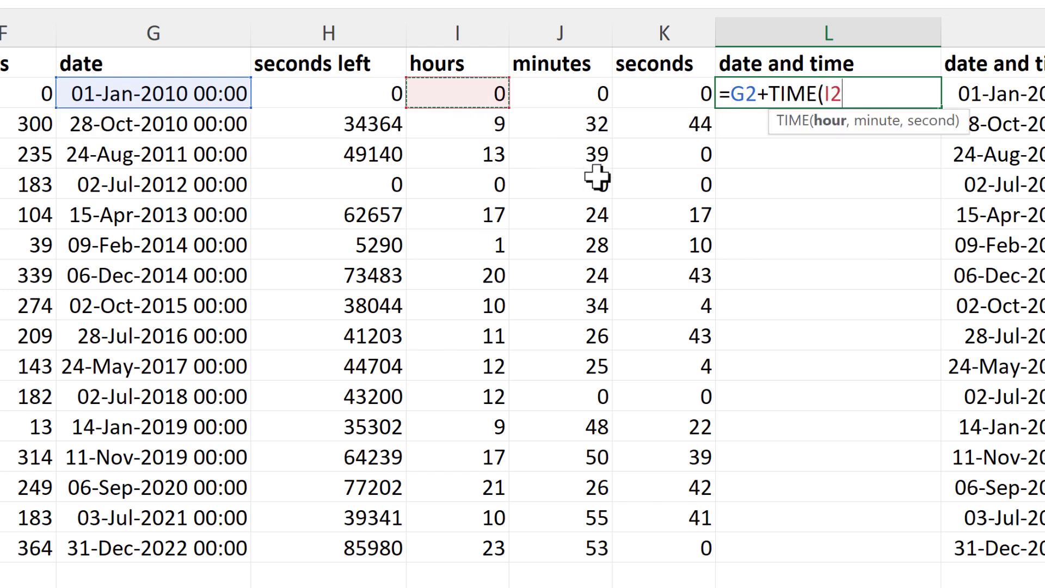
type(",")
left_click(551, 96)
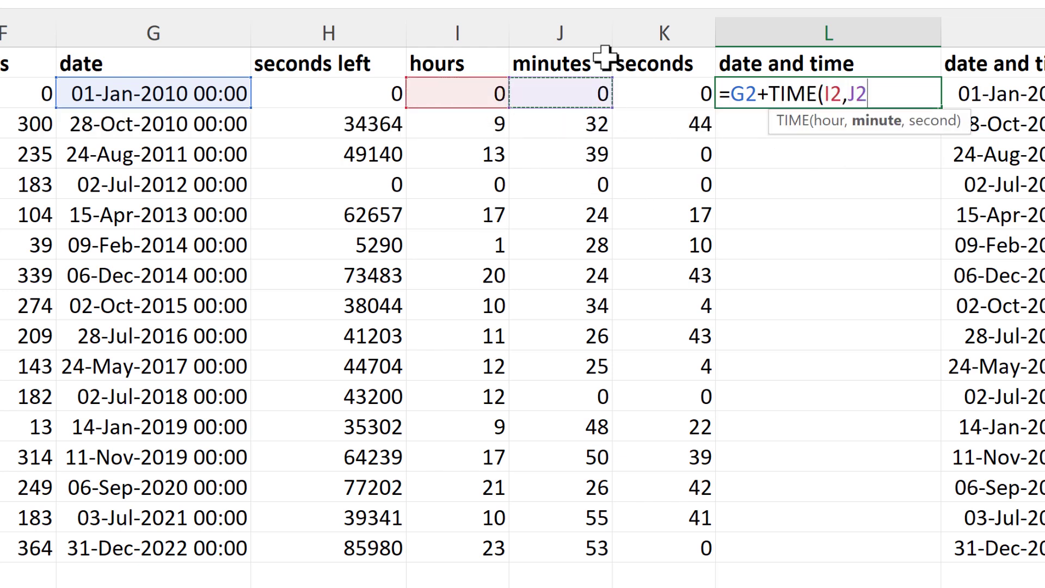
type(",")
left_click(670, 97)
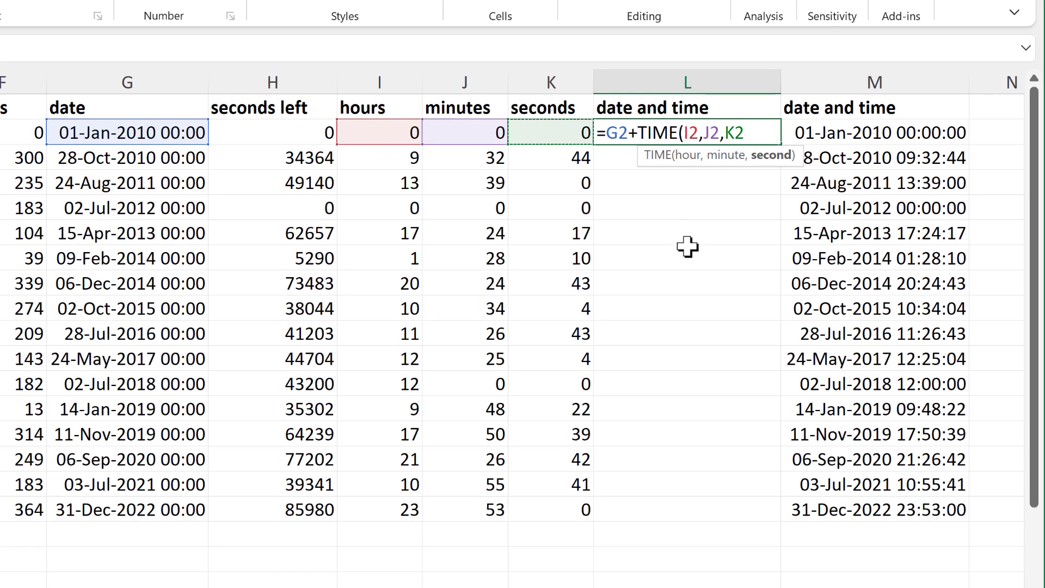
key("Return")
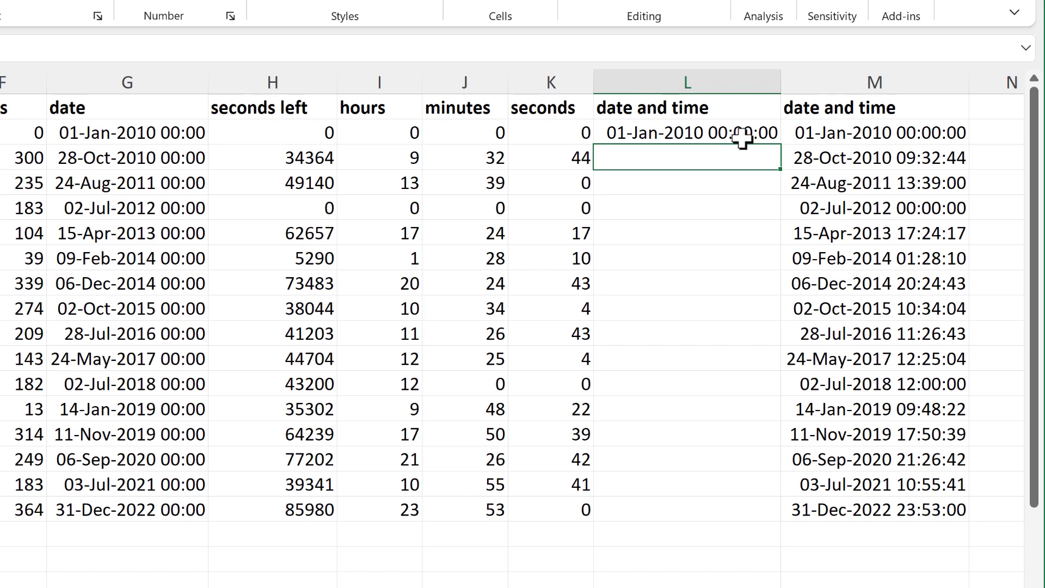
left_click(742, 137)
double_click(781, 148)
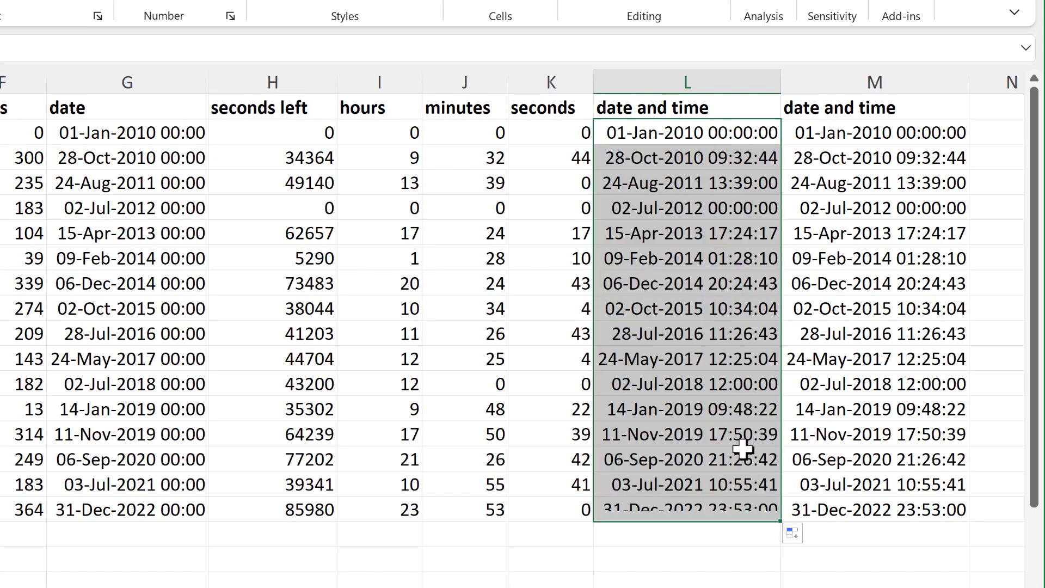
- Move the date and time column L so that it sits between the decimal date and year columns
left_click(685, 83)
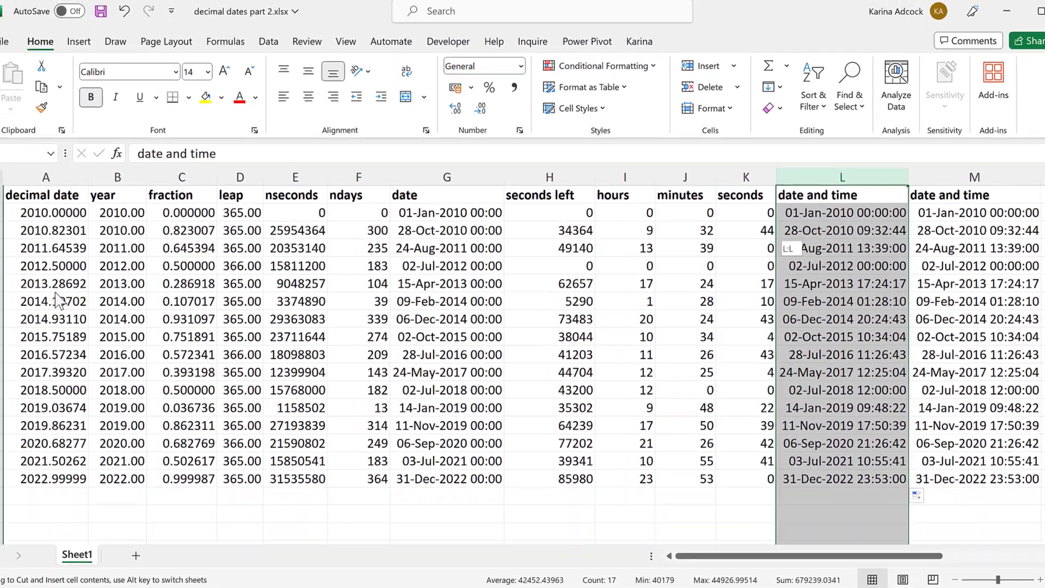
left_click_drag(59, 299, 130, 304)
left_click(178, 220)
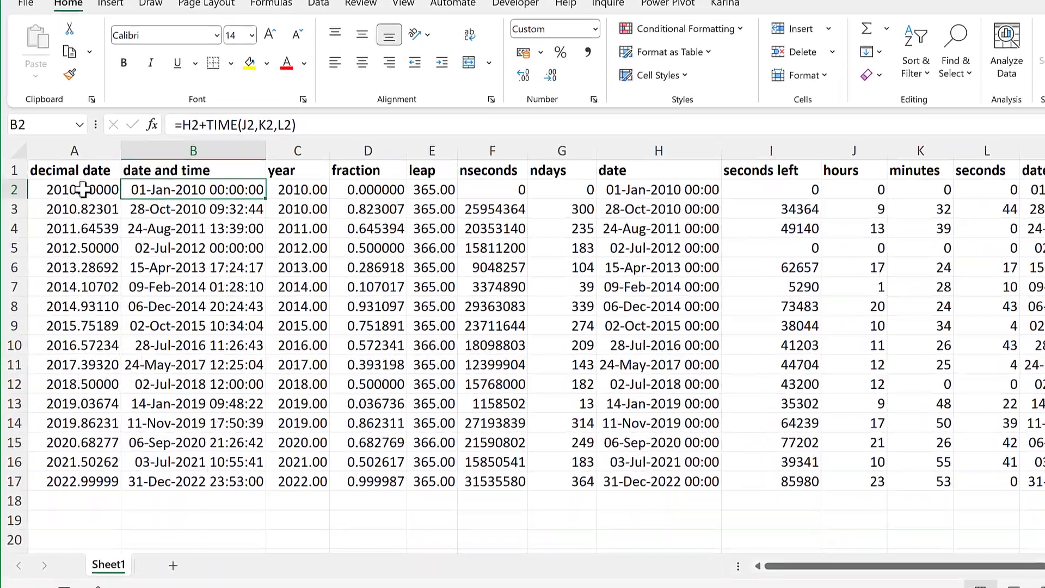
- Compare the decimal dates in rows 2, 5 and 17 with their converted values in the date and time column
left_click(60, 218)
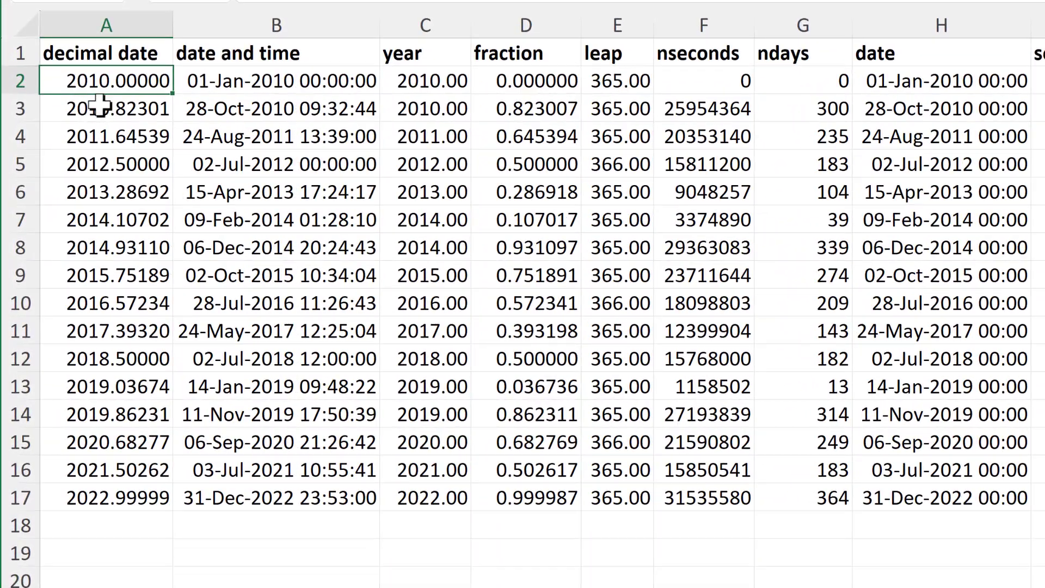
left_click(224, 84)
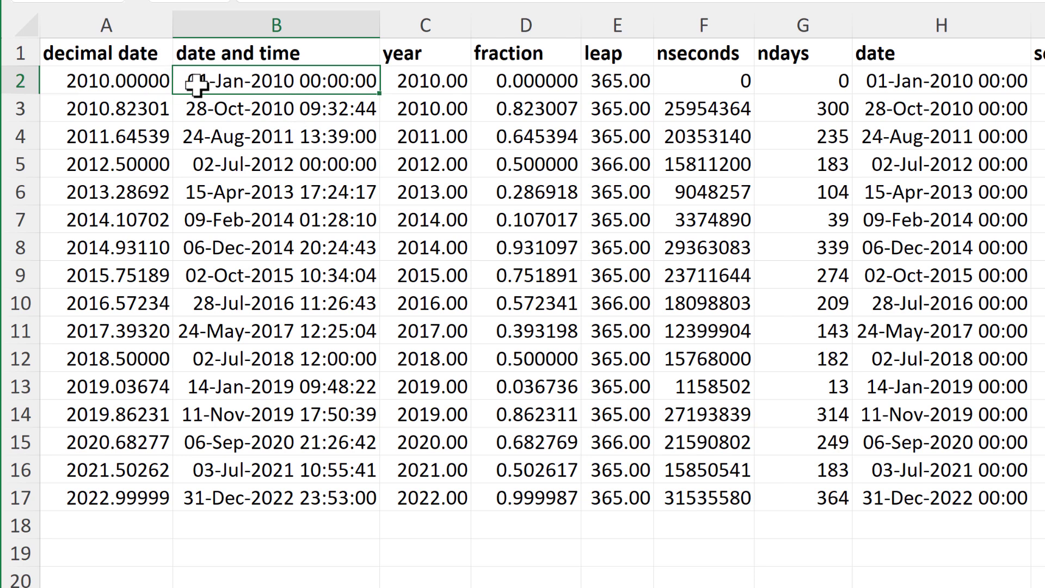
left_click(95, 167)
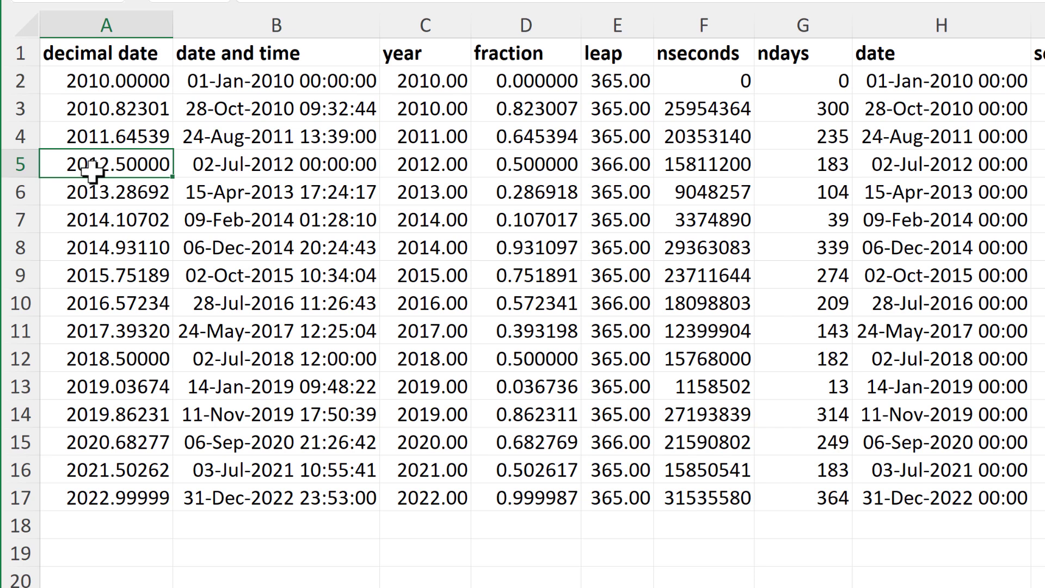
left_click(234, 171)
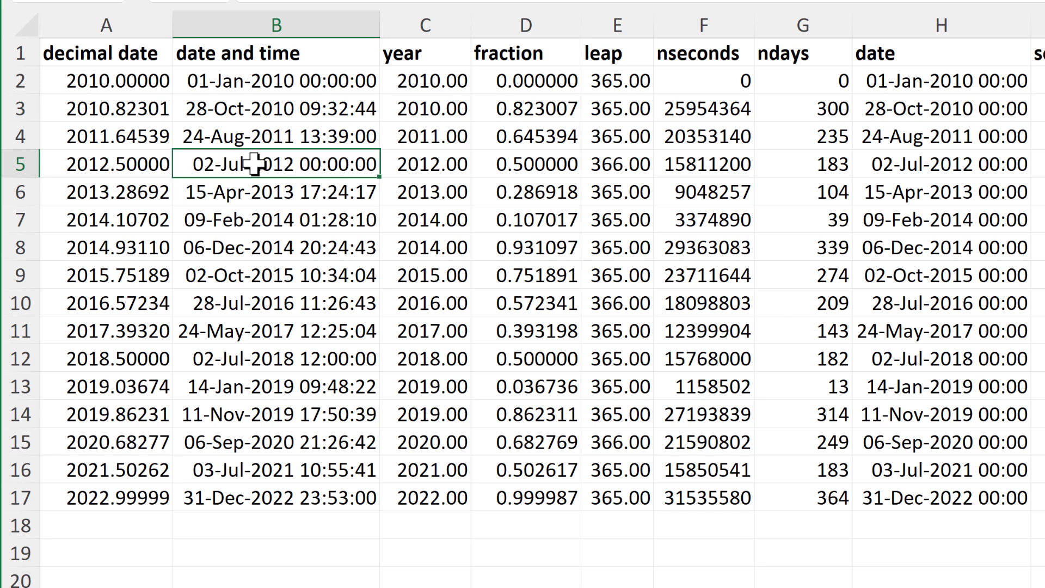
left_click(124, 496)
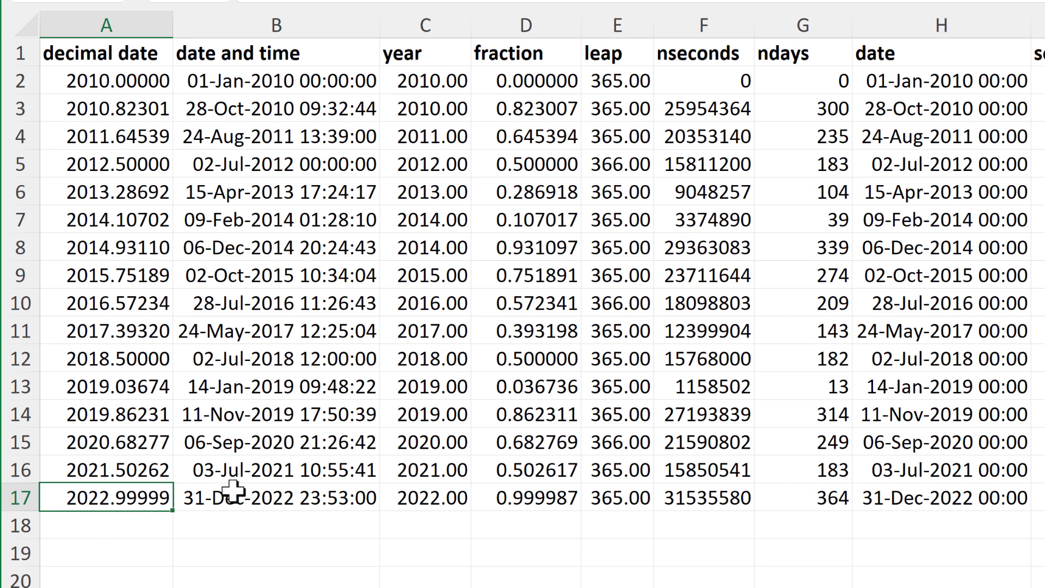
left_click(250, 502)
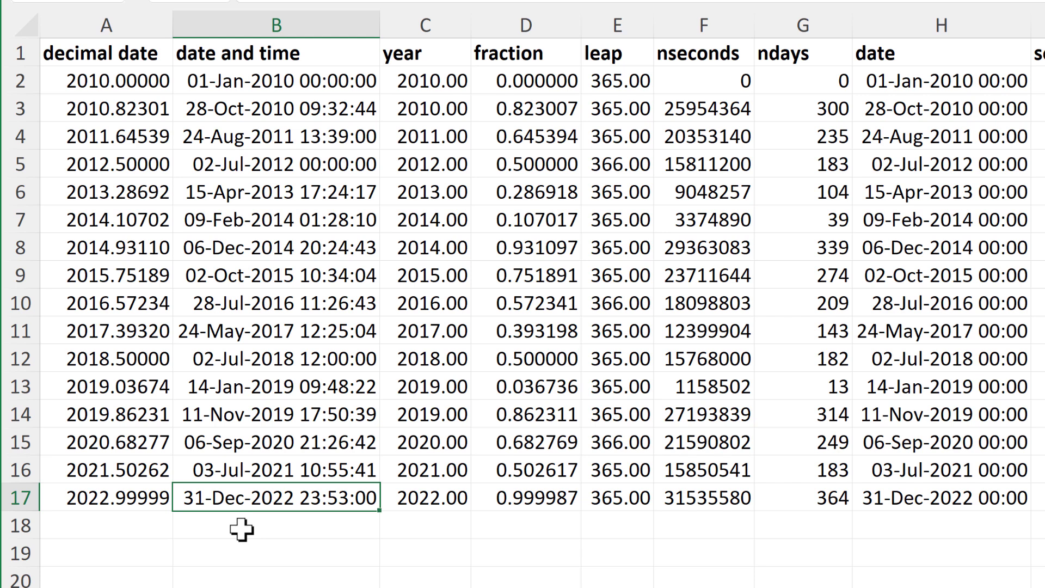
left_click(279, 526)
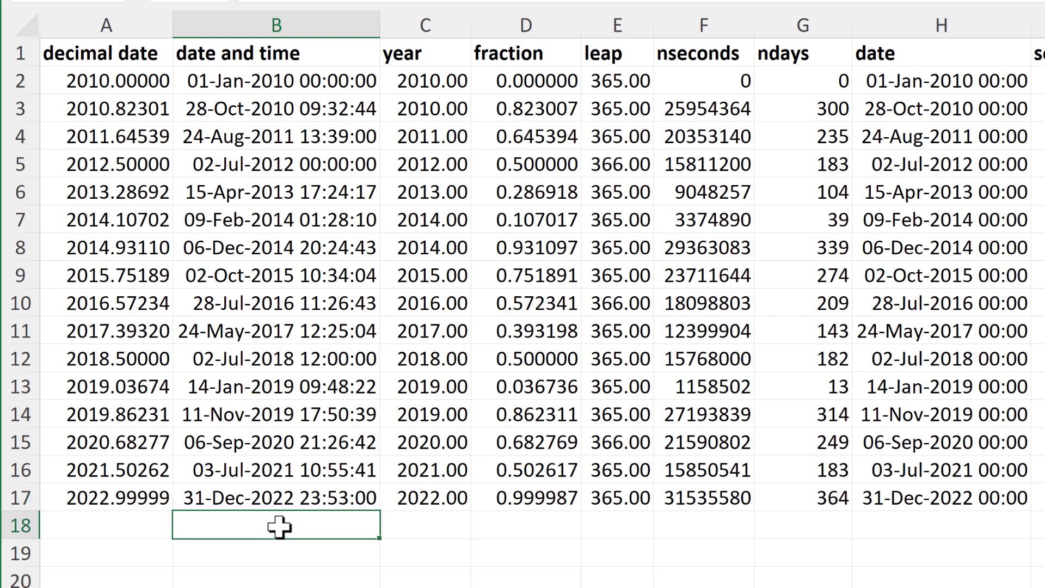